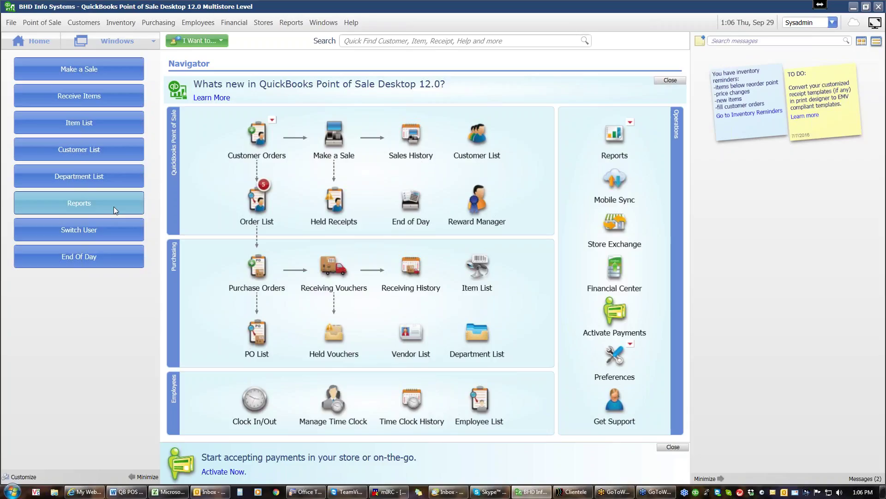
click(291, 23)
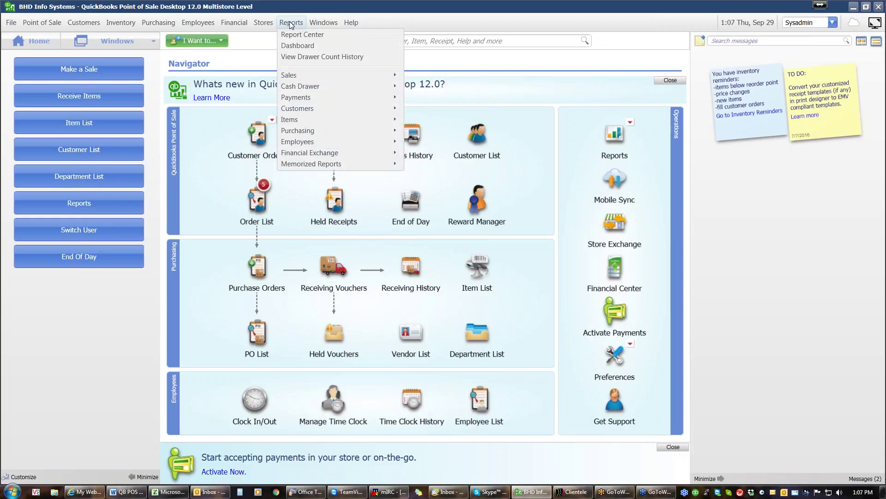
mouse_move(323, 22)
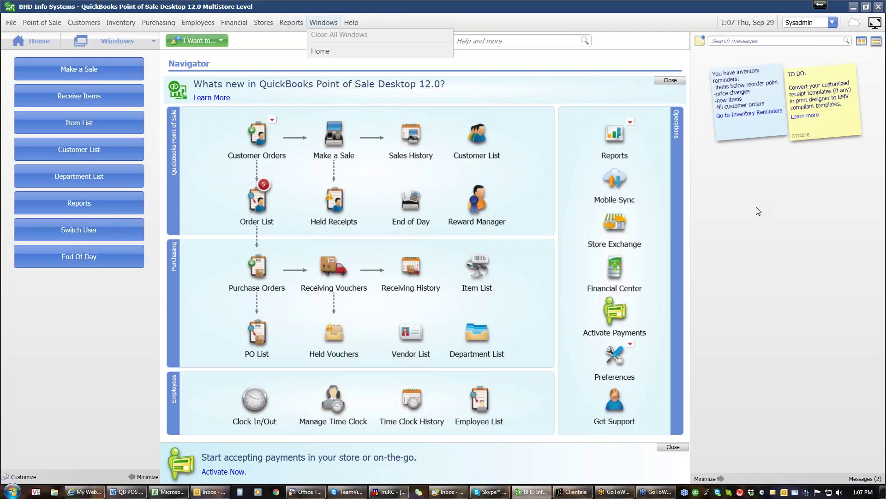
click(767, 184)
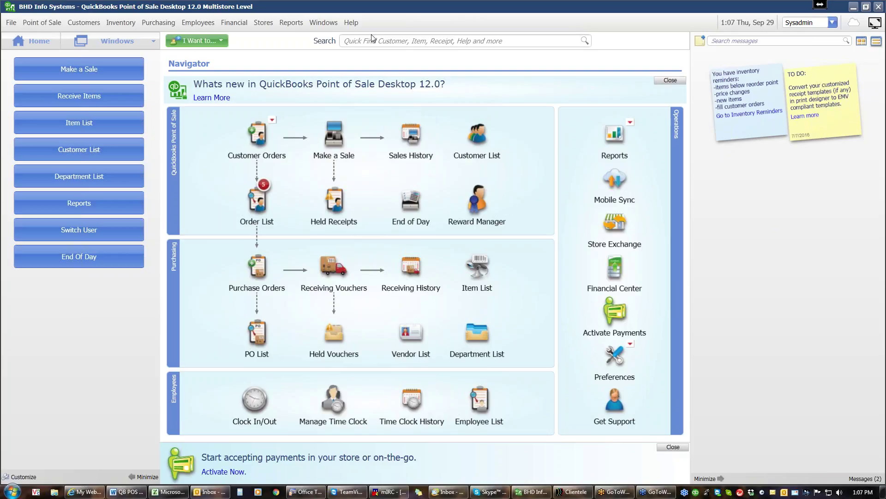
Browse the report categories and run the Best or Worst Sellers sales report for this year to date.
click(290, 23)
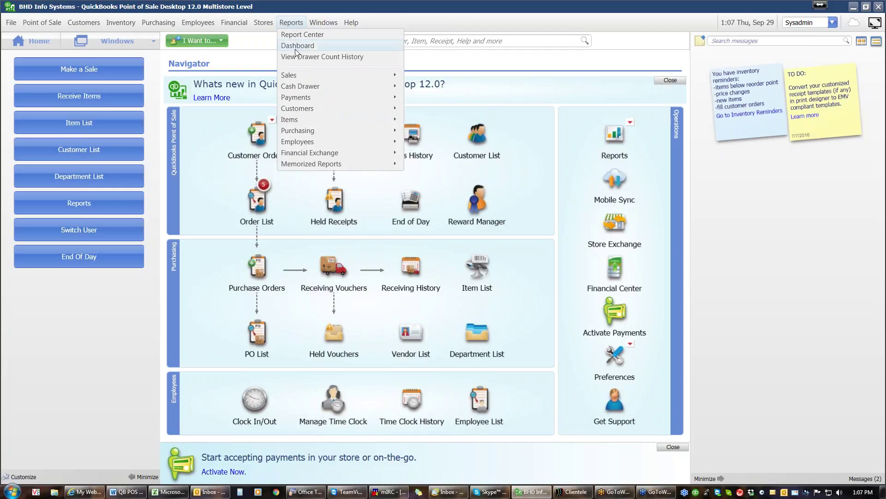
mouse_move(294, 76)
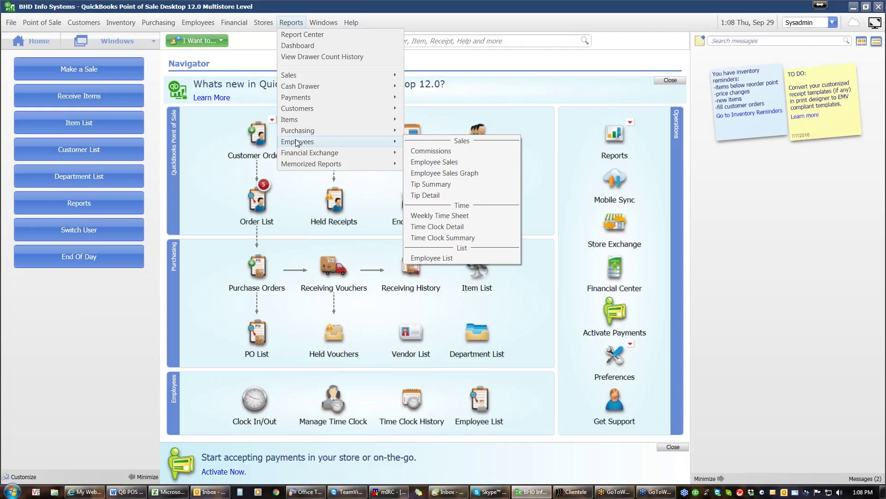
mouse_move(371, 153)
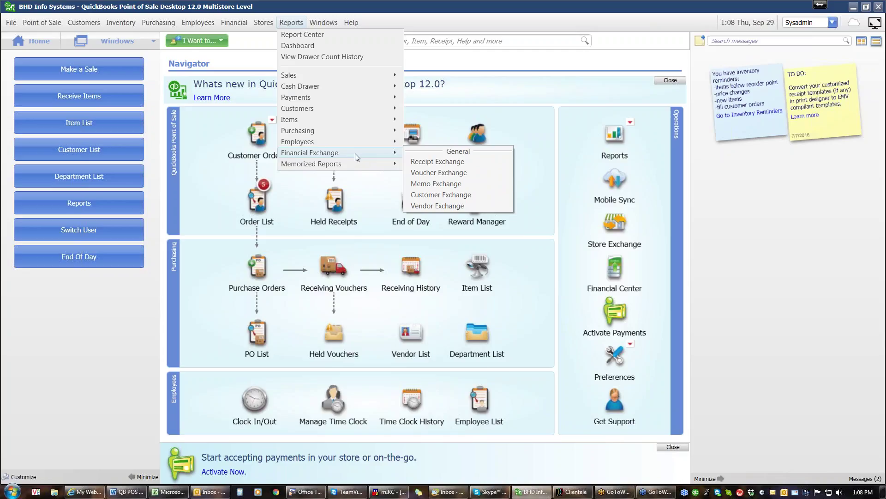
mouse_move(348, 162)
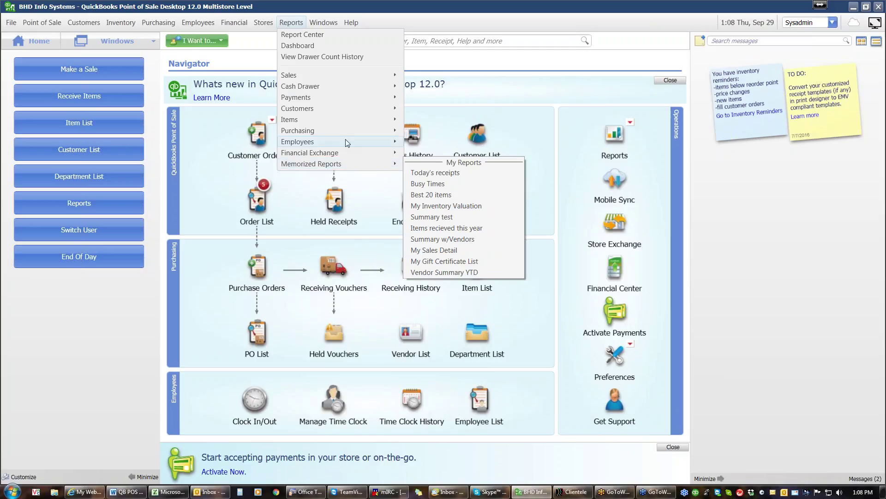
mouse_move(334, 77)
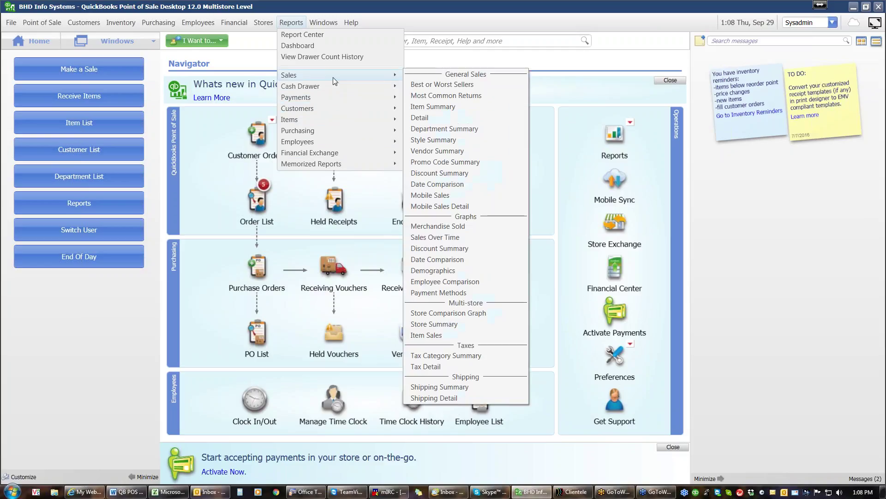
click(456, 86)
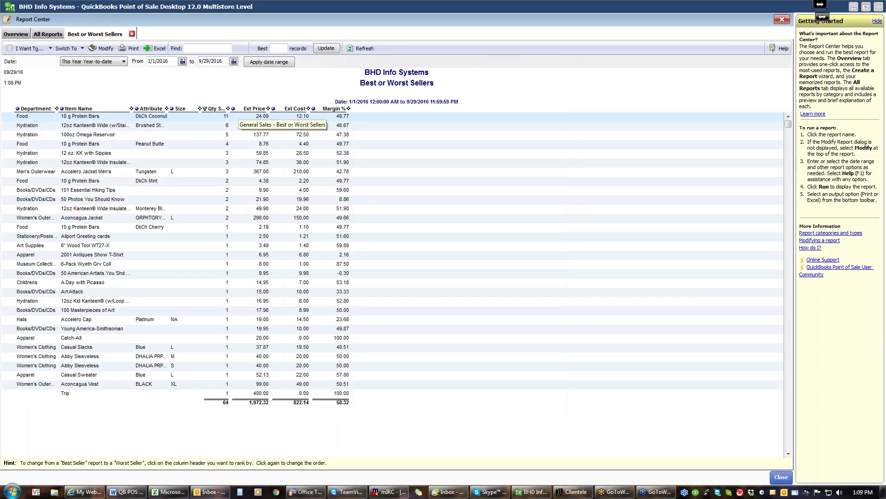
Rank the sellers in turn by extended price, extended cost, margin and quantity sold, ending with the highest quantity first.
click(249, 109)
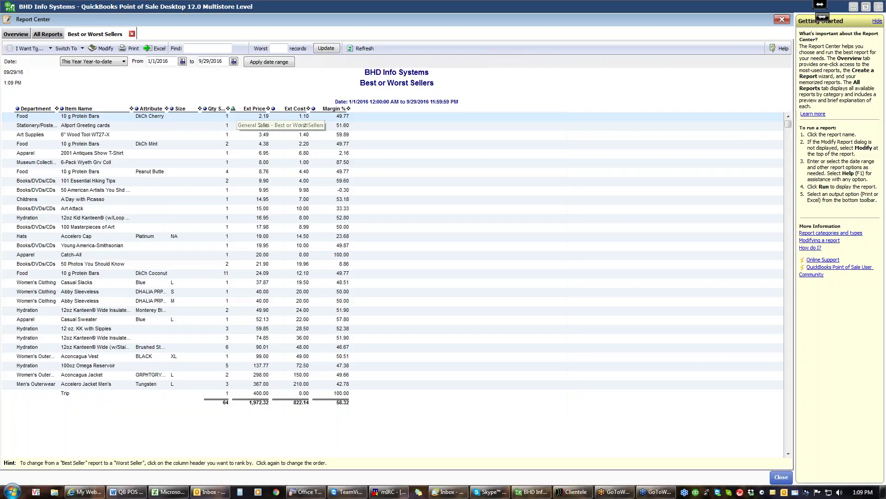
click(234, 109)
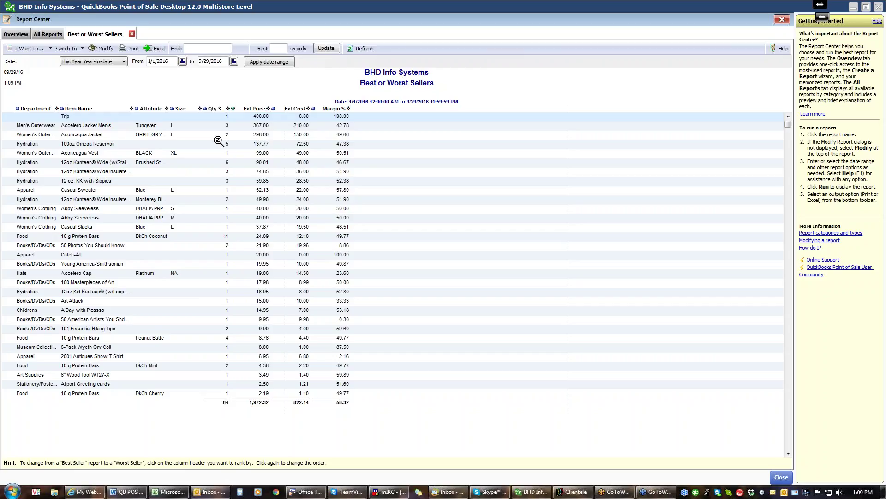
click(273, 109)
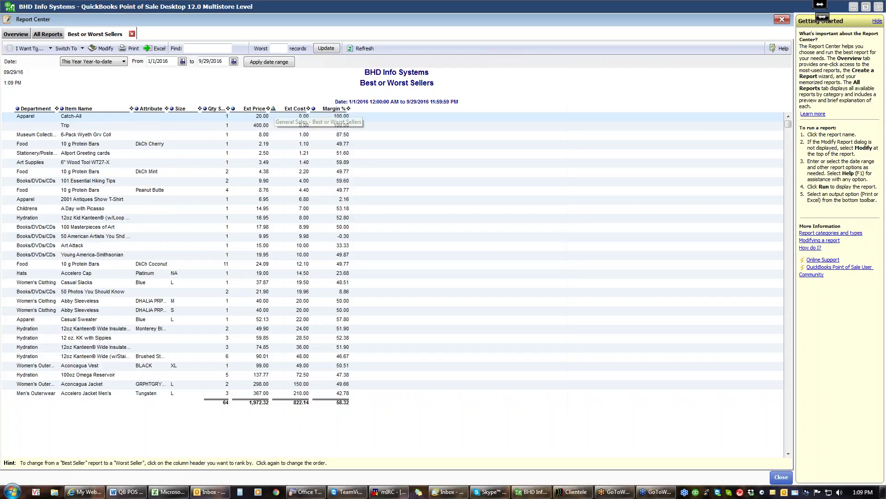
click(273, 109)
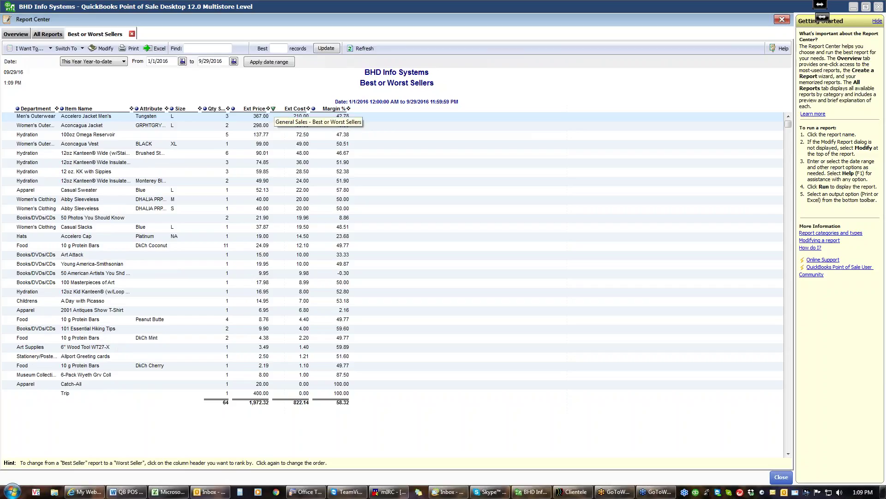
click(314, 110)
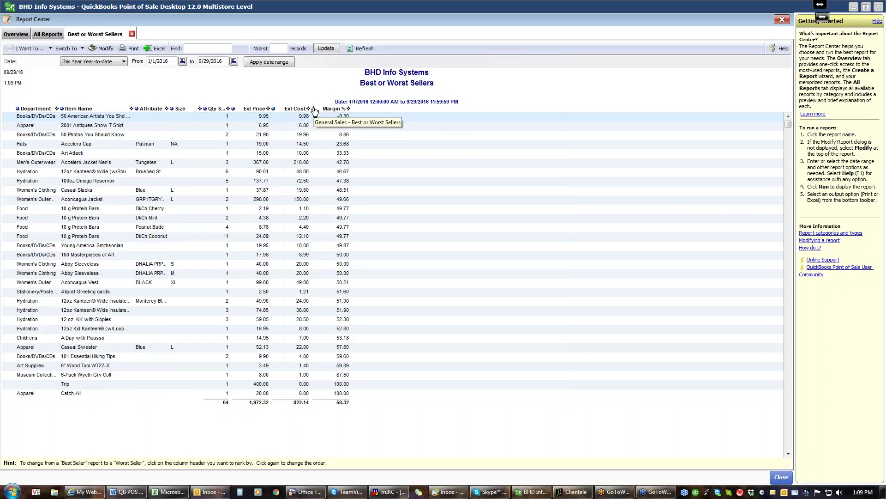
click(314, 110)
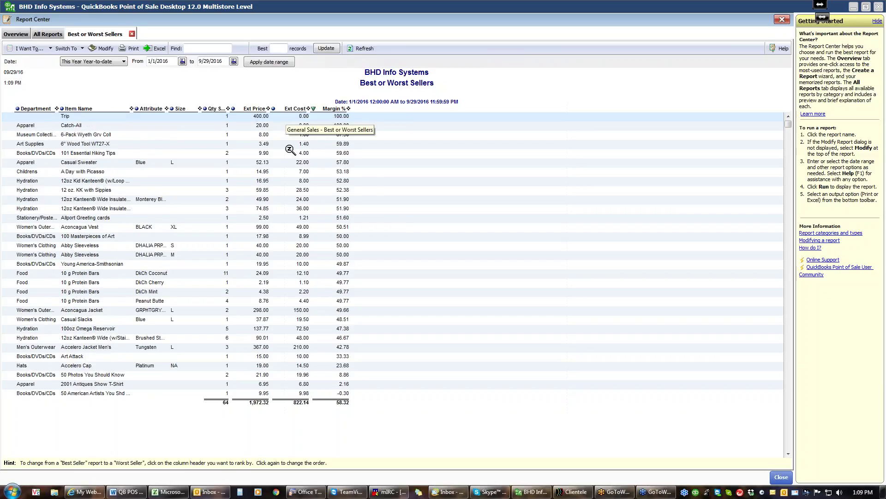
click(208, 108)
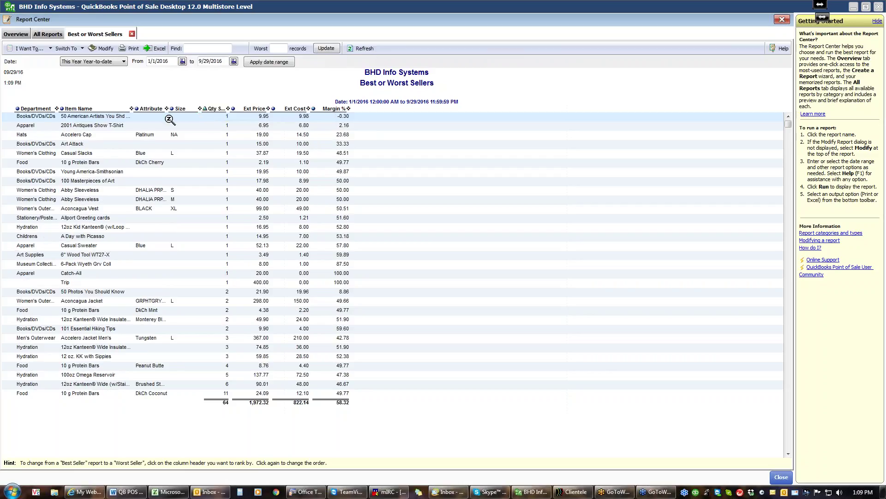
click(206, 111)
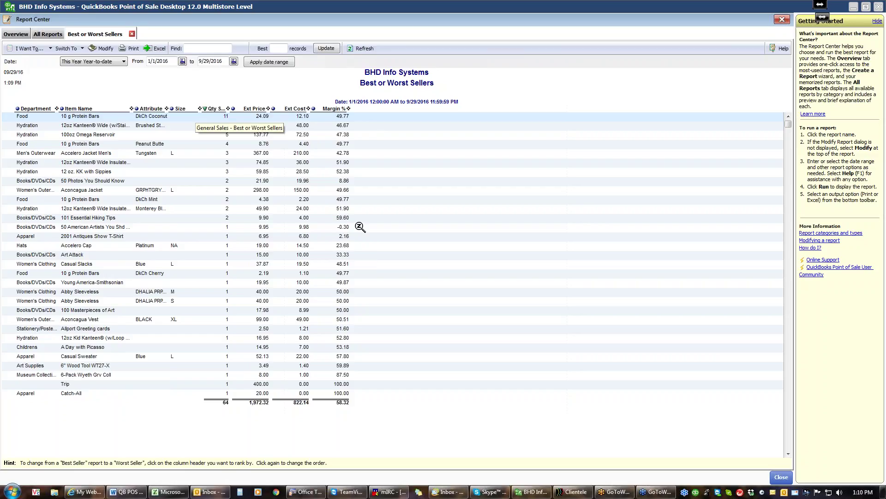
Run the Most Common Returns sales report for this year to date, and close it after viewing.
click(48, 35)
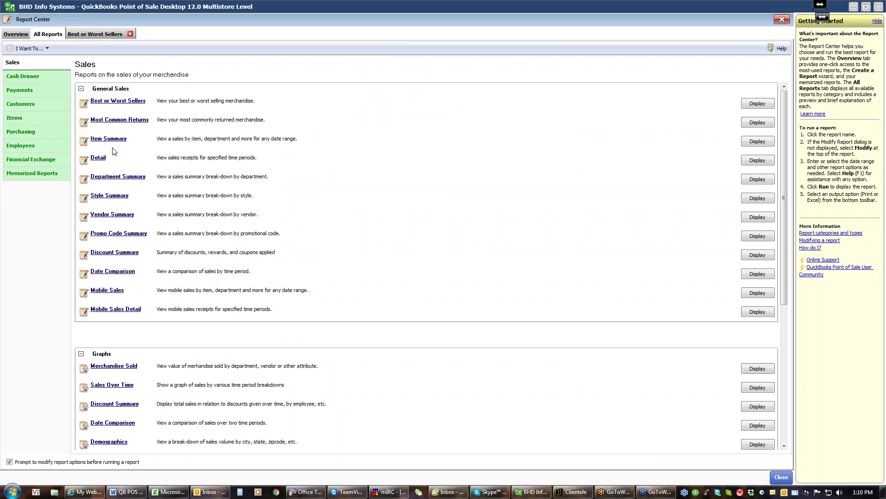
click(116, 121)
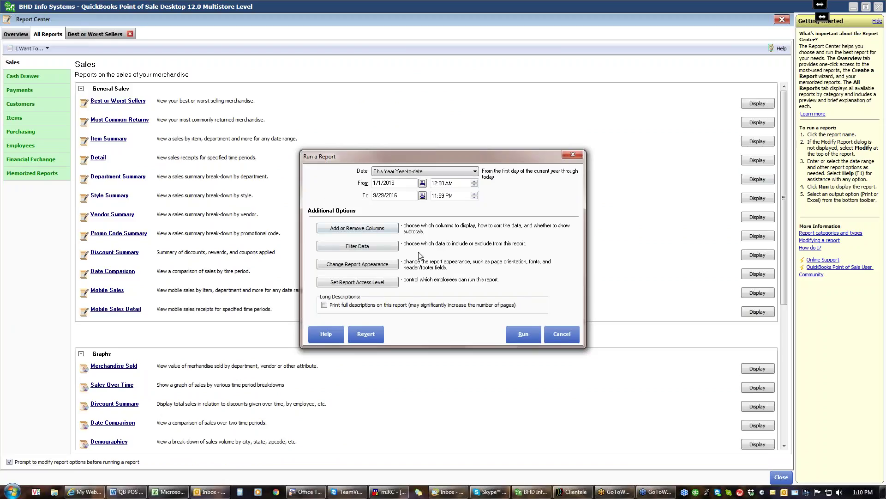
click(523, 333)
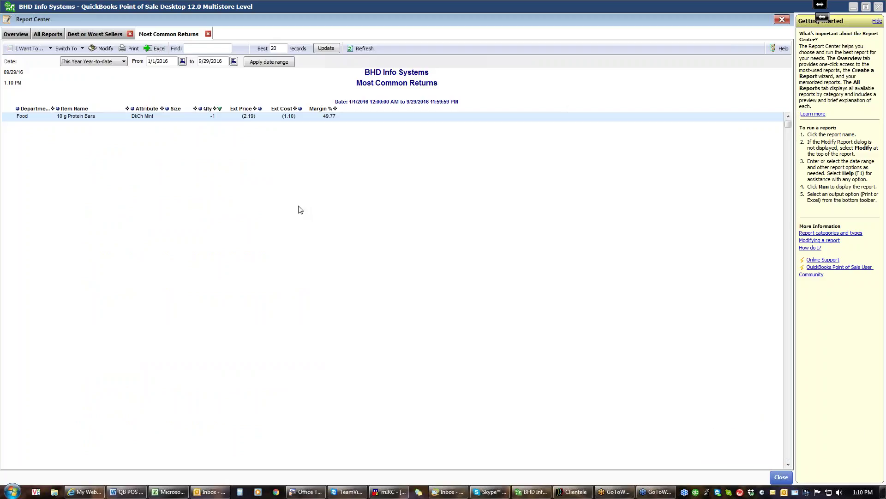
click(208, 34)
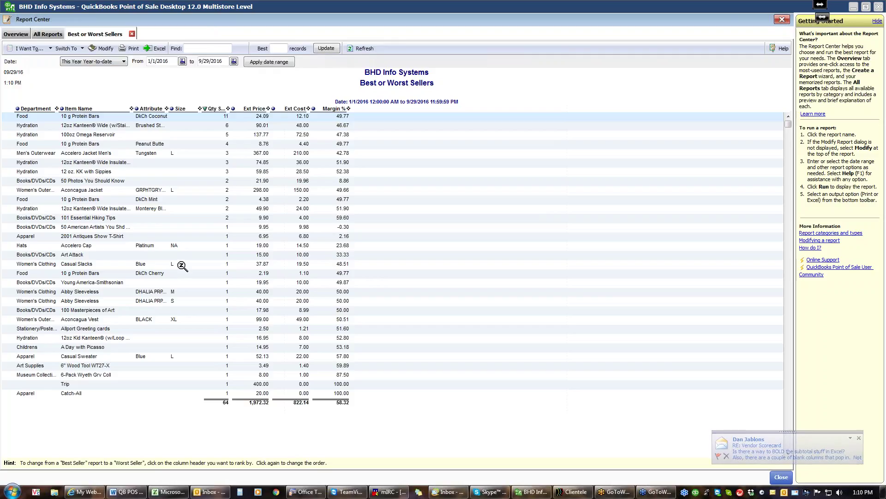
Run the Item Summary sales report and revert it to its default options with the This Year Month-to-date range.
click(49, 34)
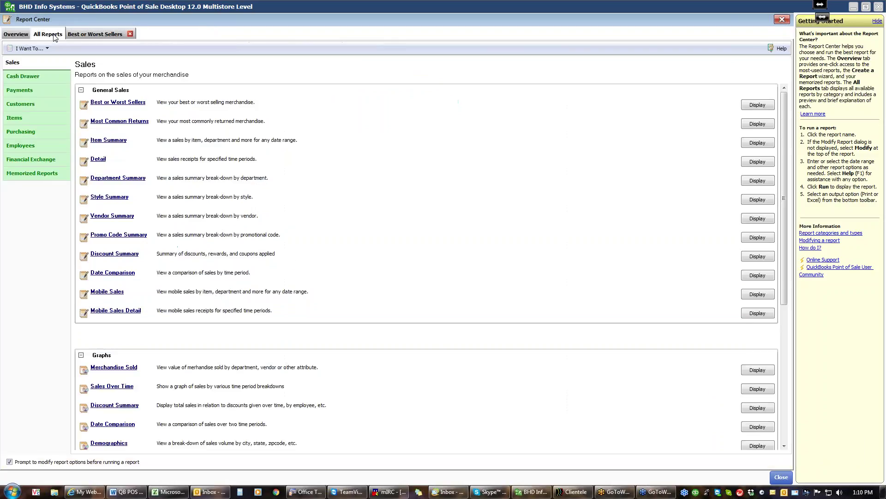
click(107, 140)
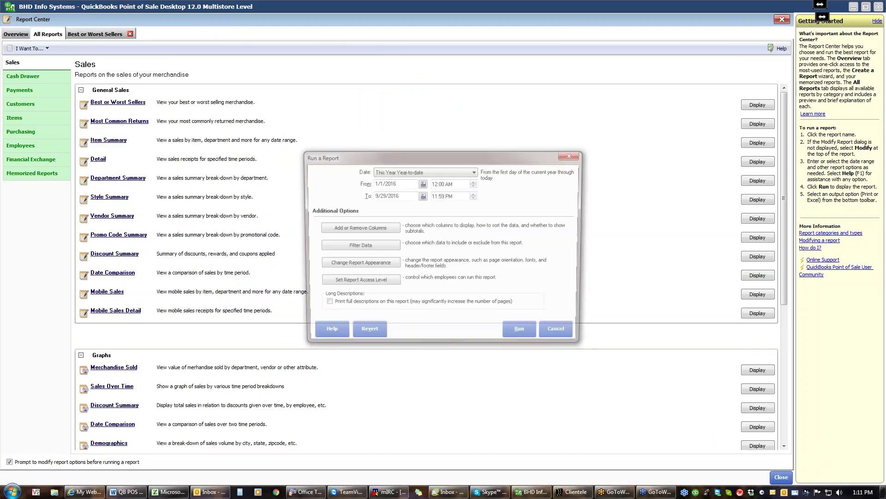
click(526, 333)
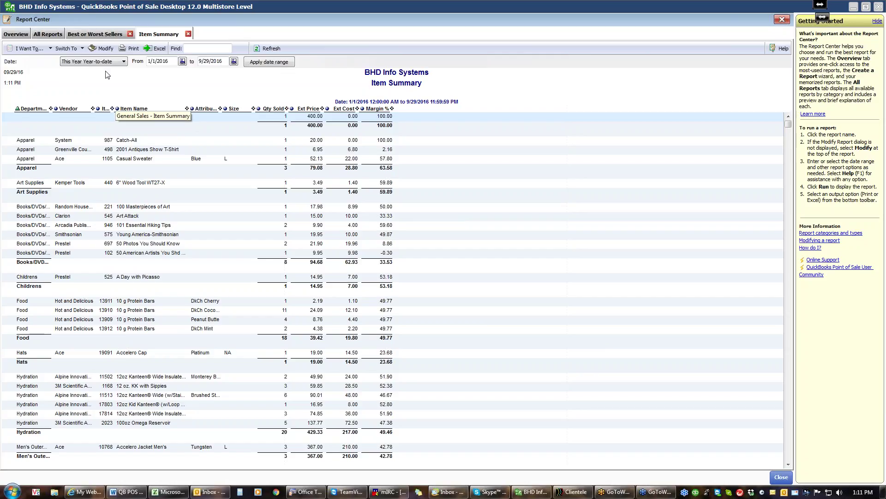
click(102, 48)
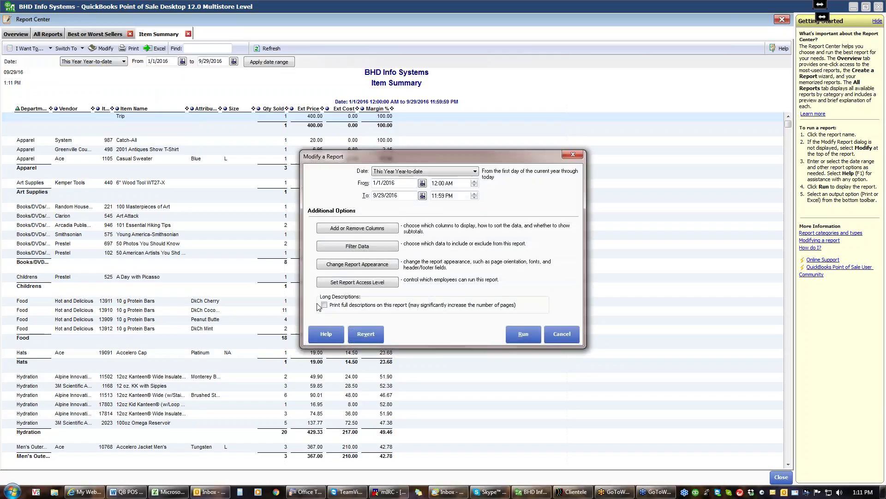
click(364, 338)
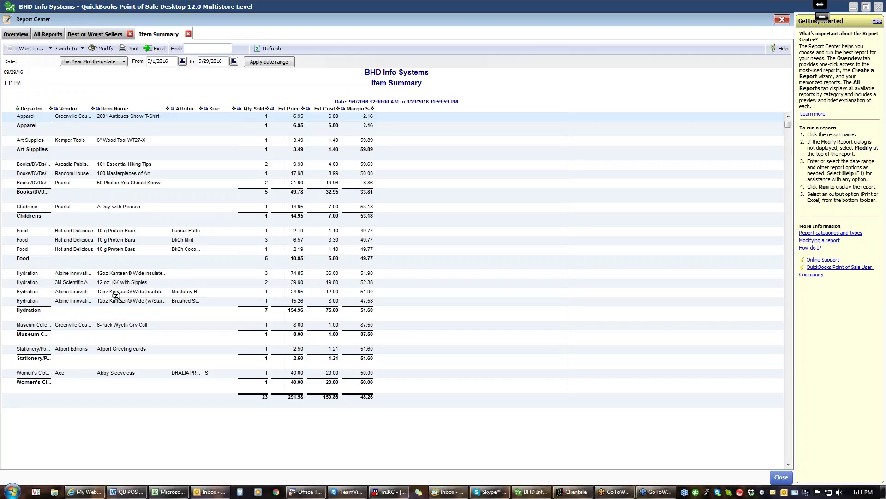
Sort the Item Summary by vendor to view vendor subtotals, and return the sorting to department.
click(57, 109)
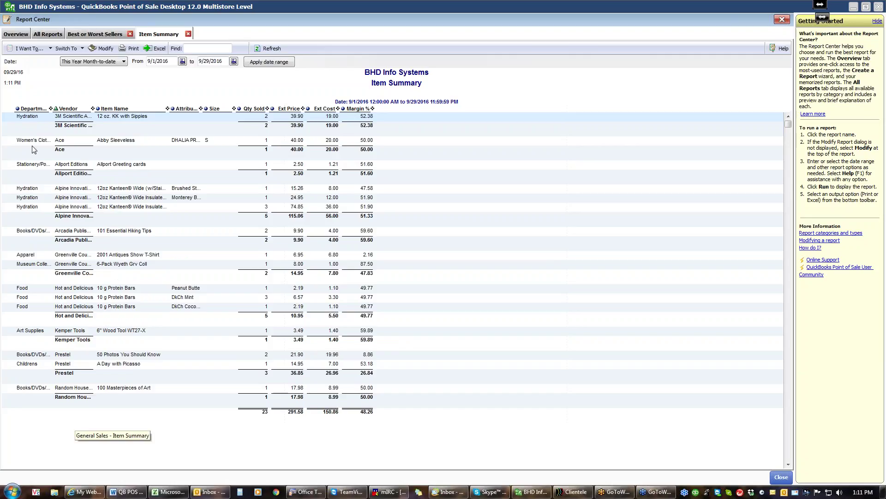
click(26, 109)
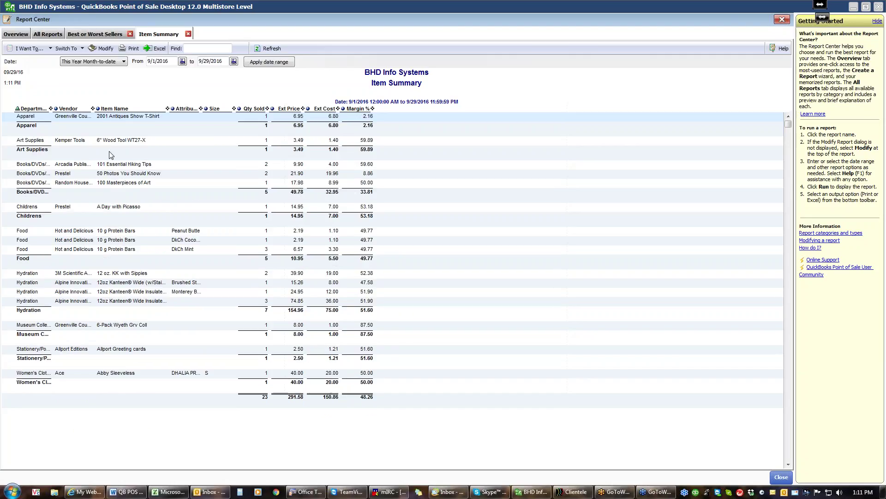
right_click(126, 114)
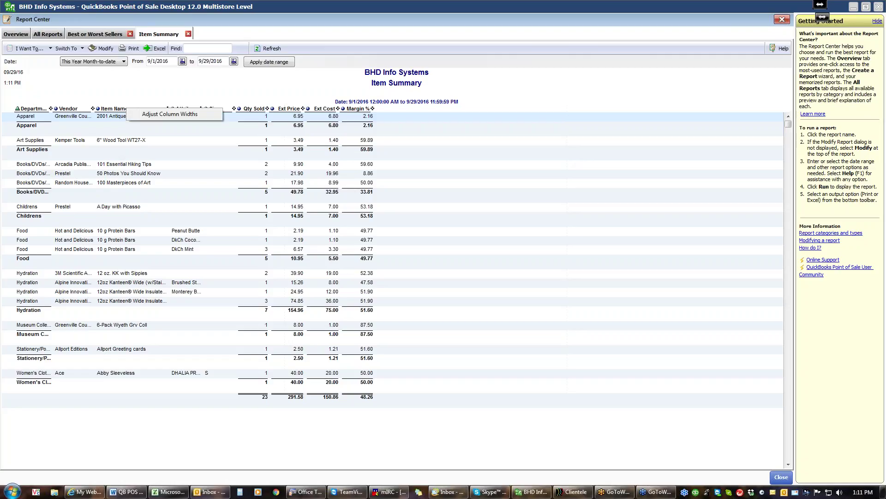
click(121, 90)
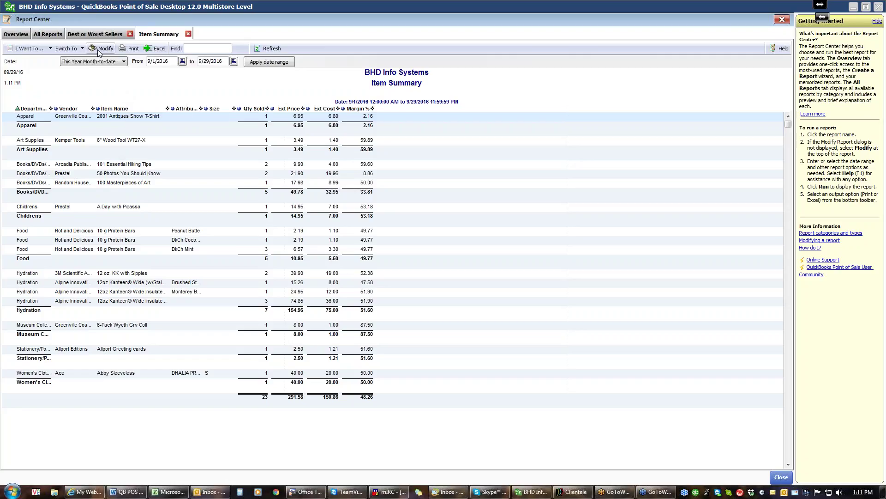
Remove the Vendor, Item Name, Attribute and Size columns from the Item Summary report and save the column selection.
click(98, 49)
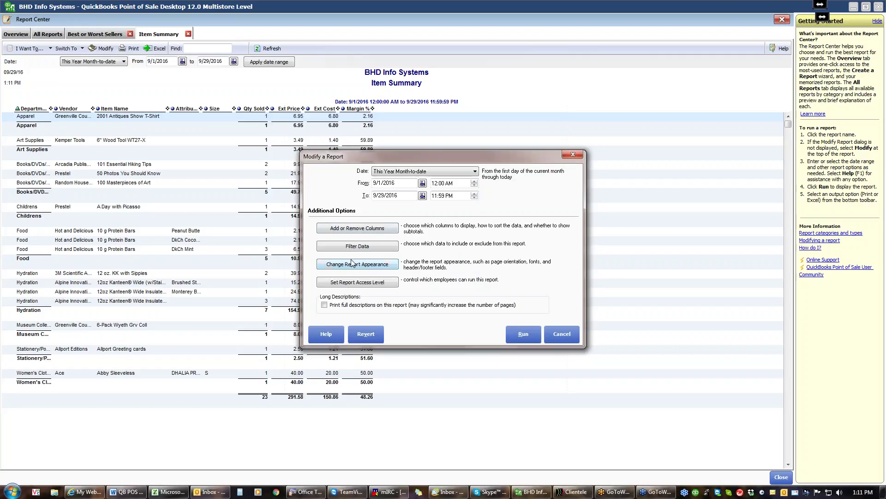
click(376, 229)
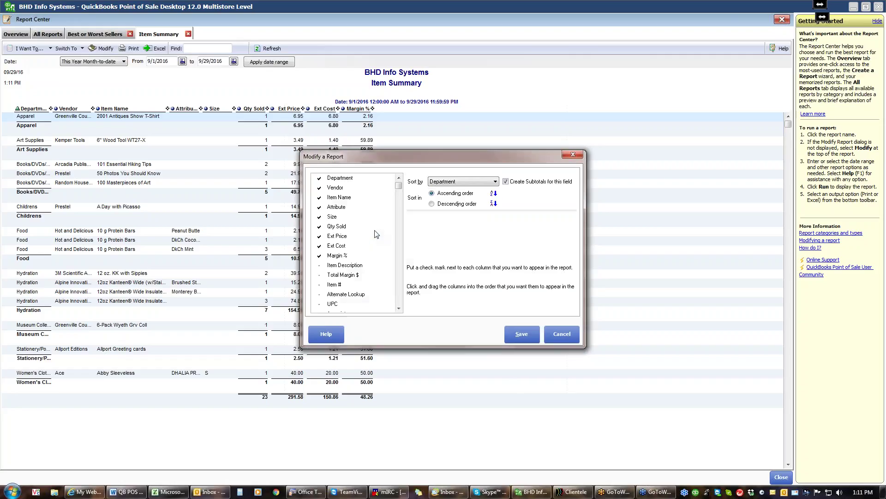
click(321, 190)
click(317, 199)
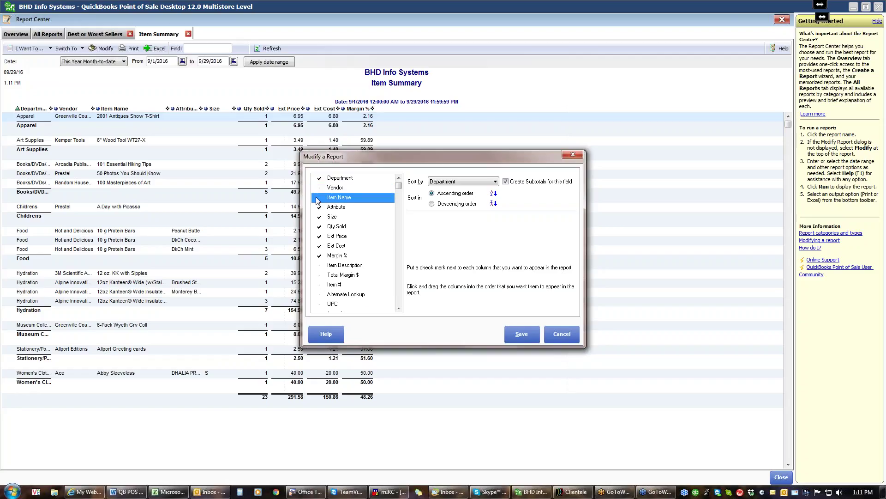
click(318, 208)
click(319, 218)
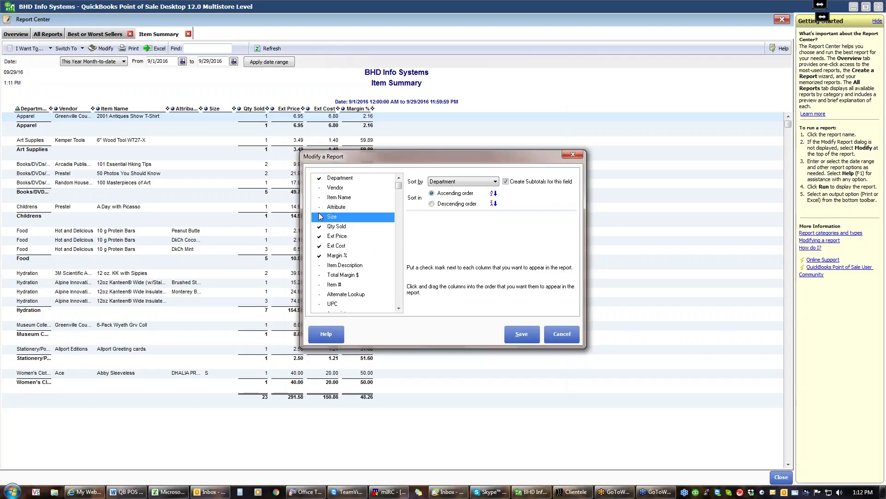
click(527, 333)
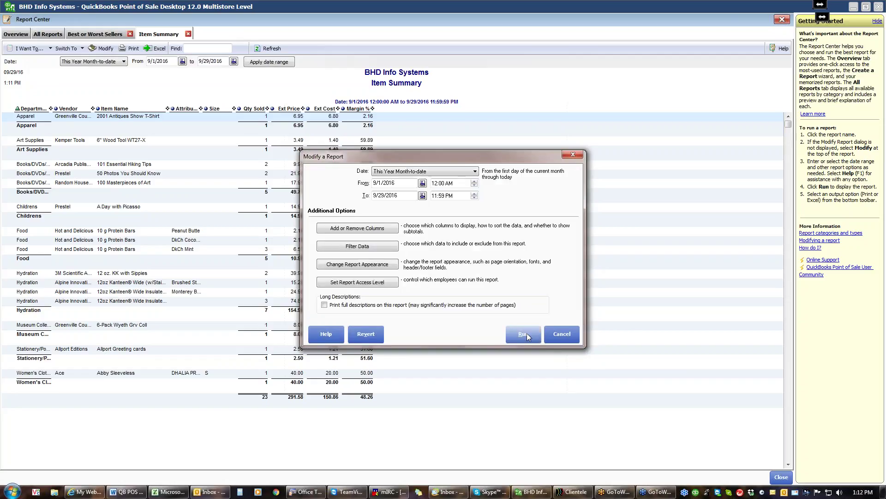
Run the Item Summary with the reduced columns, turn off the department subtotals, and rerun the report.
click(527, 333)
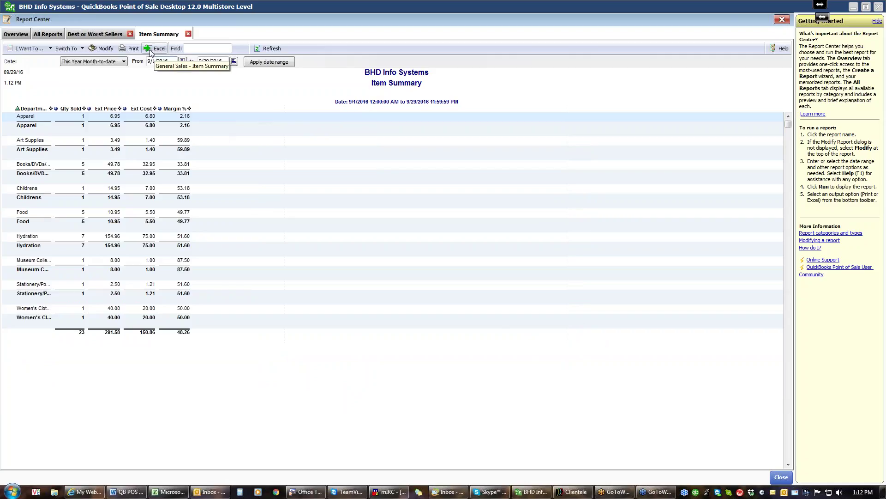
click(103, 49)
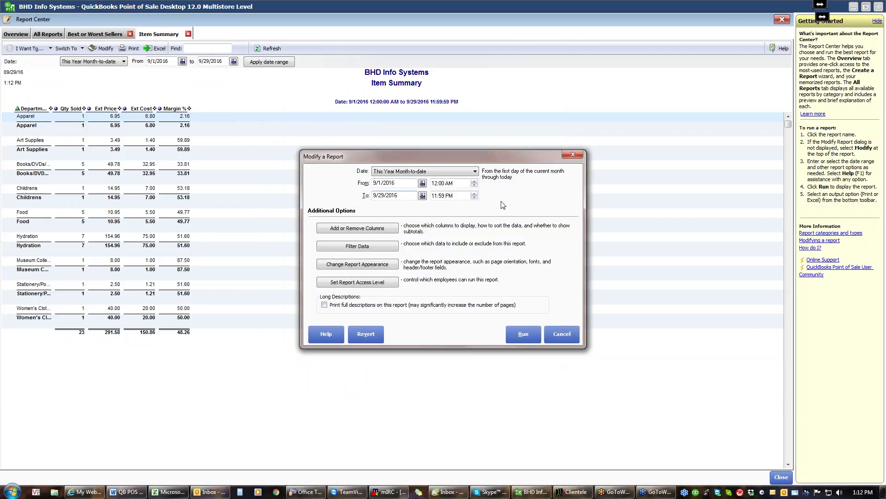
click(374, 230)
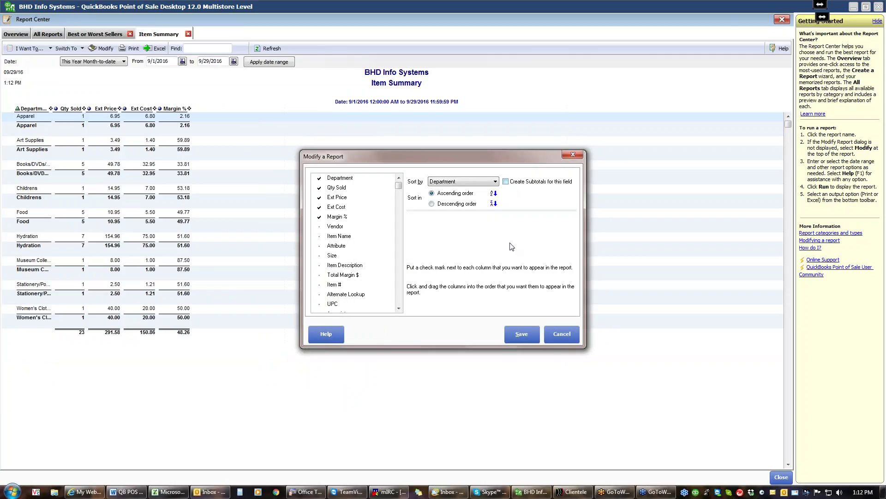
click(519, 337)
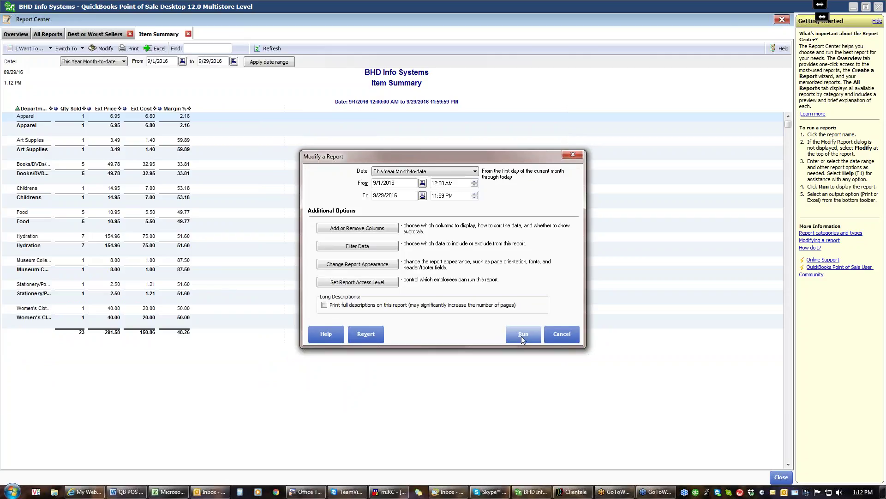
click(522, 336)
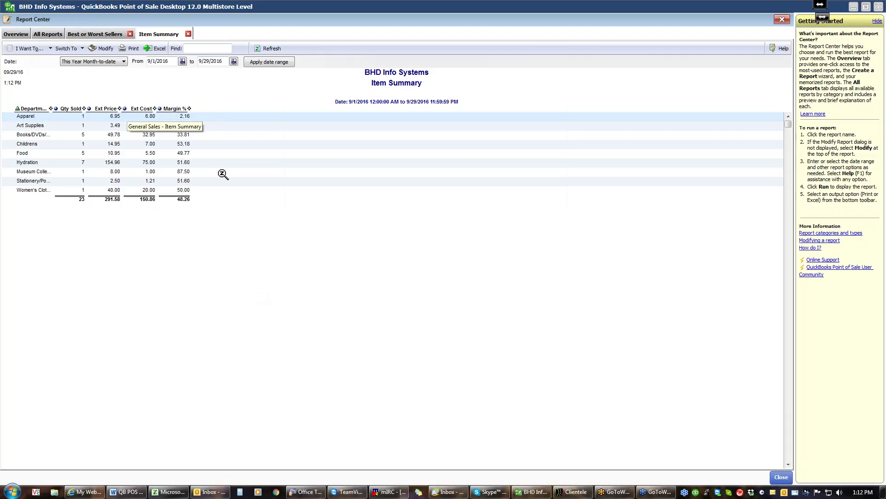
Close the Item Summary and run it again from the sales report list for This Year Month-to-date.
click(188, 35)
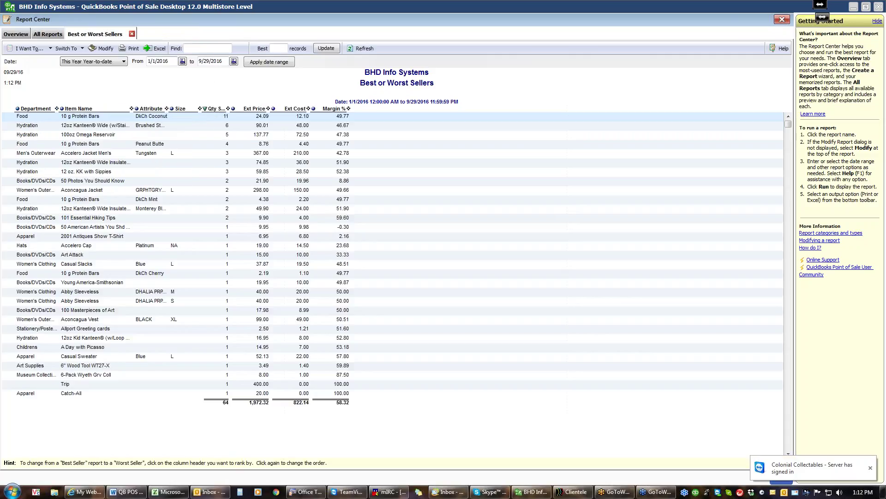
click(48, 34)
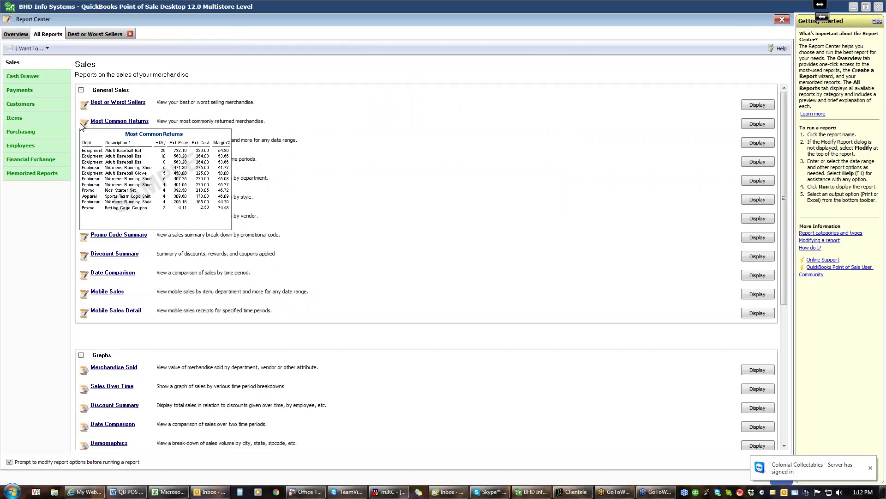
click(111, 141)
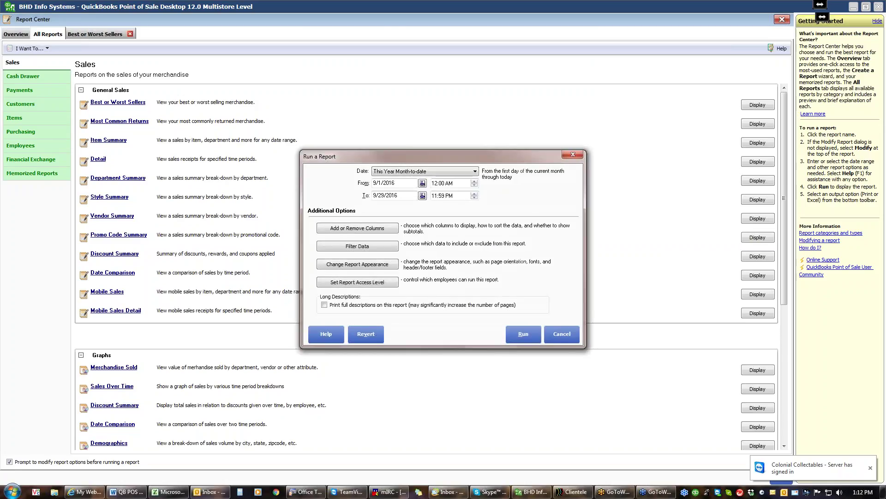
click(523, 334)
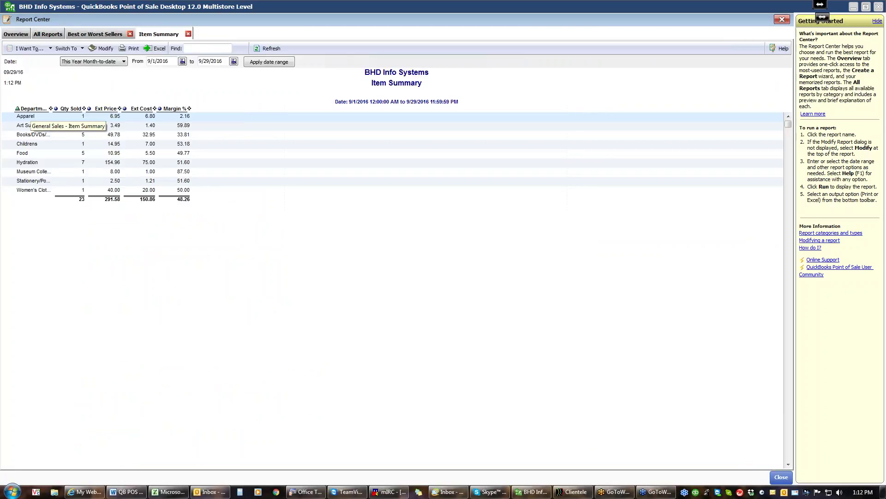
Review the Item Summary's column and sort options without changing them, rerun the report and close it.
click(105, 48)
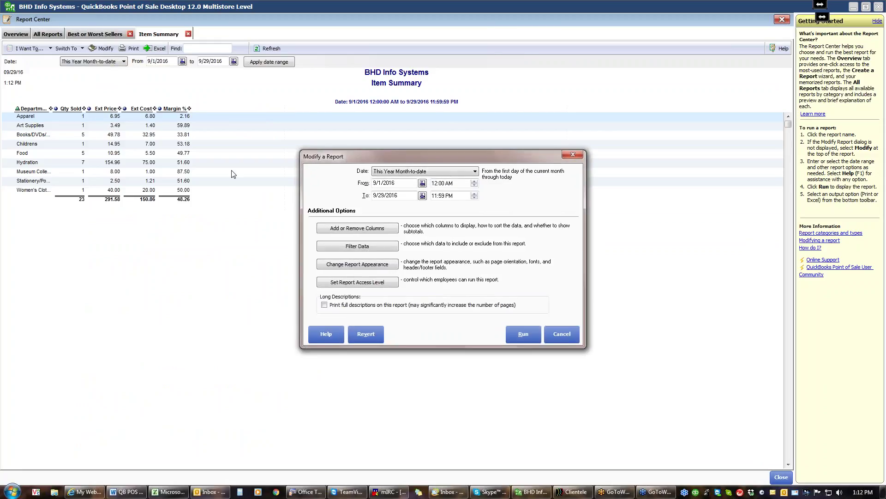
click(352, 228)
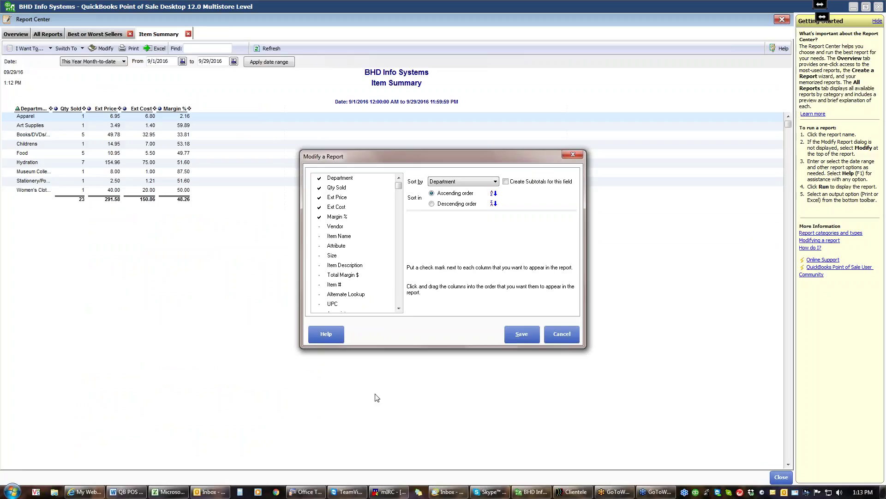
click(563, 337)
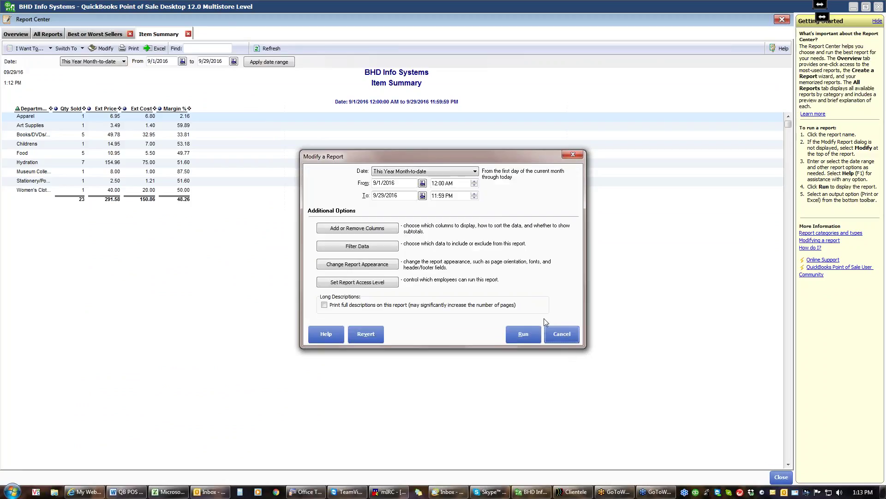
click(522, 333)
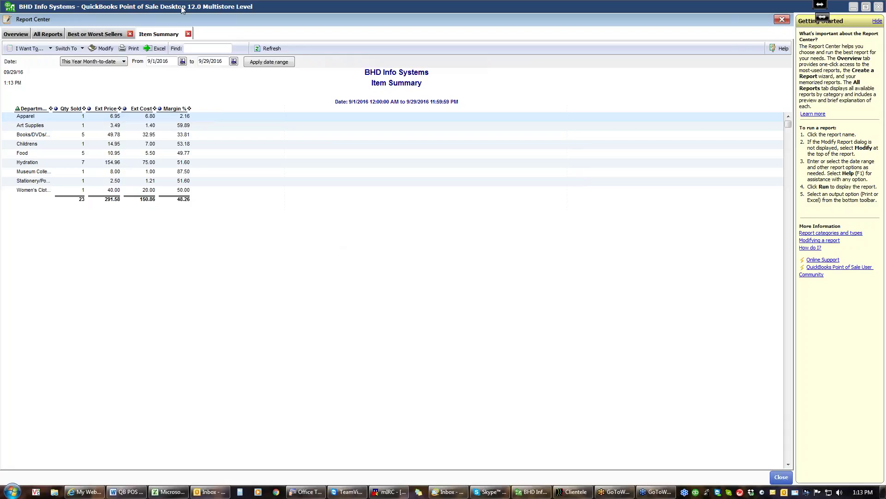
click(189, 34)
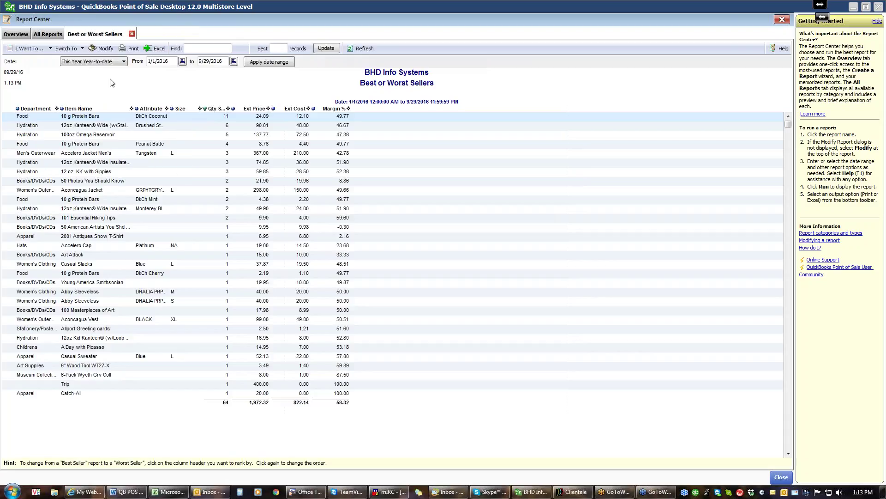
Run the sales Detail report for This Year Year-to-date and expand the items of the second 1/14/2016 receipt.
click(48, 34)
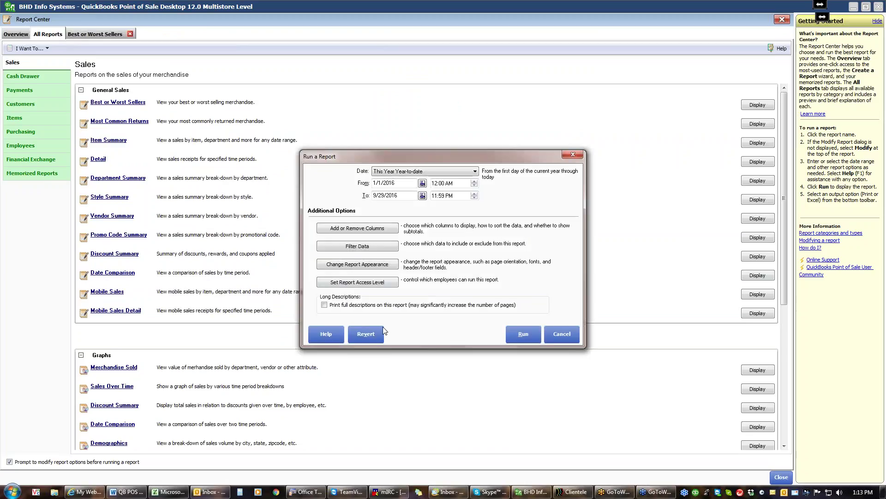
click(529, 336)
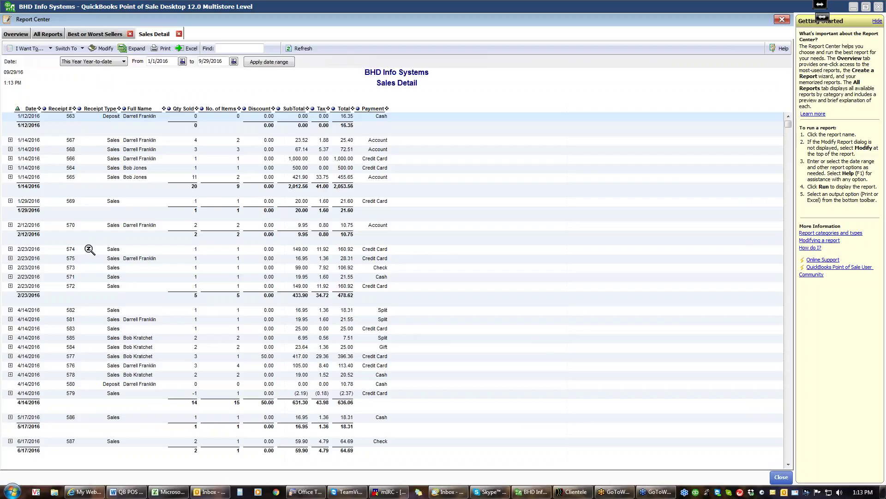
click(11, 149)
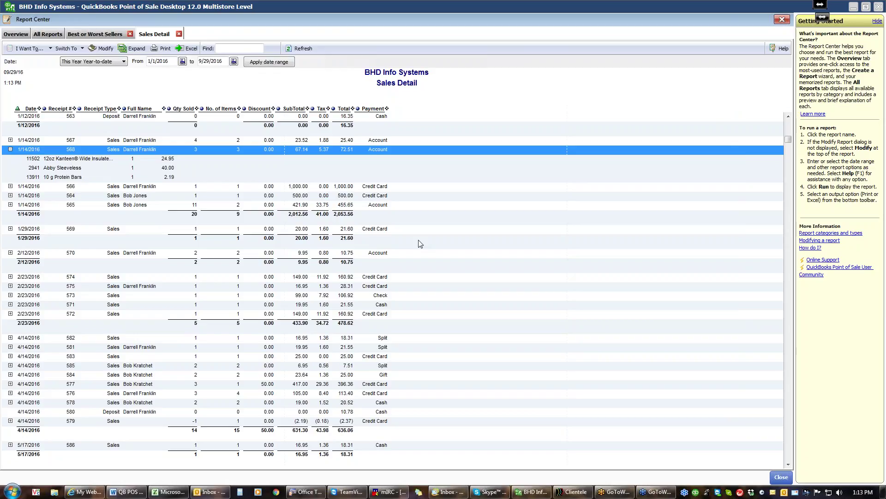
Expand all receipts in the Sales Detail report, collapse them again, and close the report.
click(133, 49)
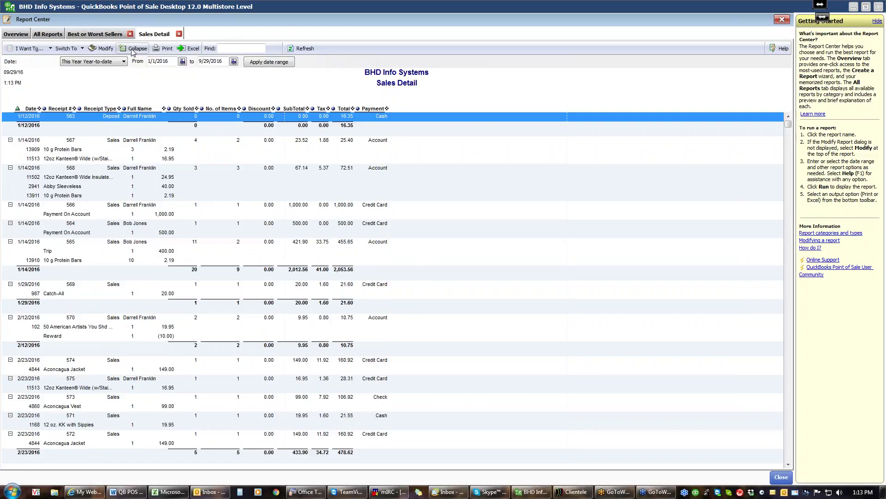
click(133, 49)
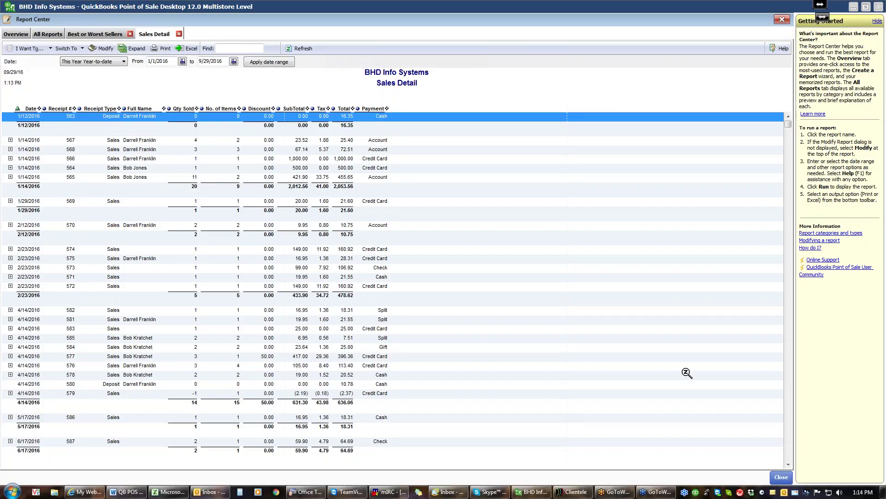
click(179, 33)
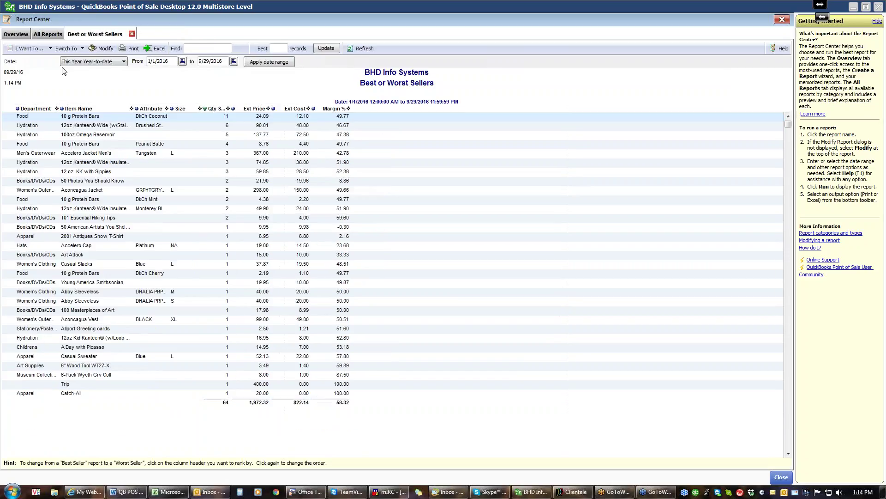
Run the Discount Summary sales report for This Year Year-to-date, and close it after viewing.
click(57, 34)
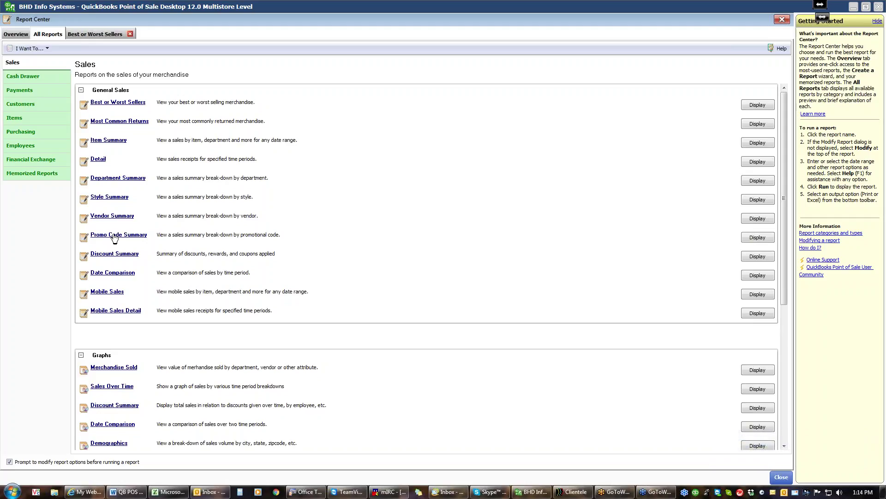
click(111, 254)
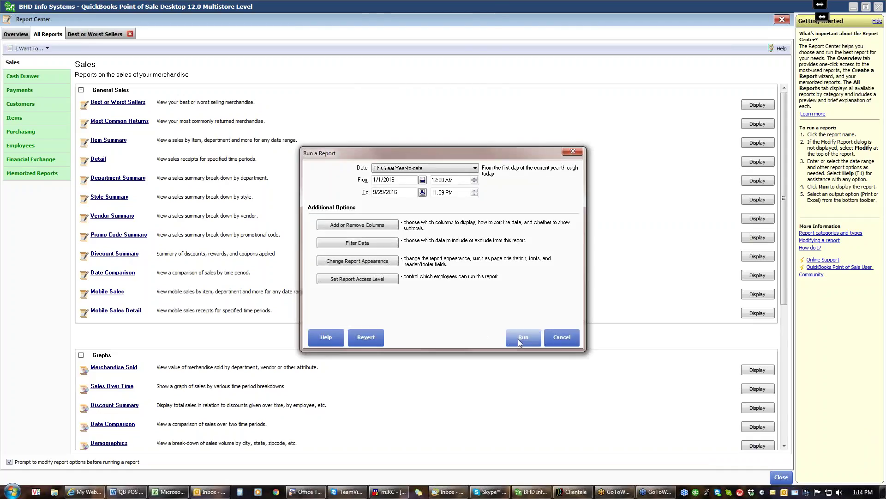
click(521, 339)
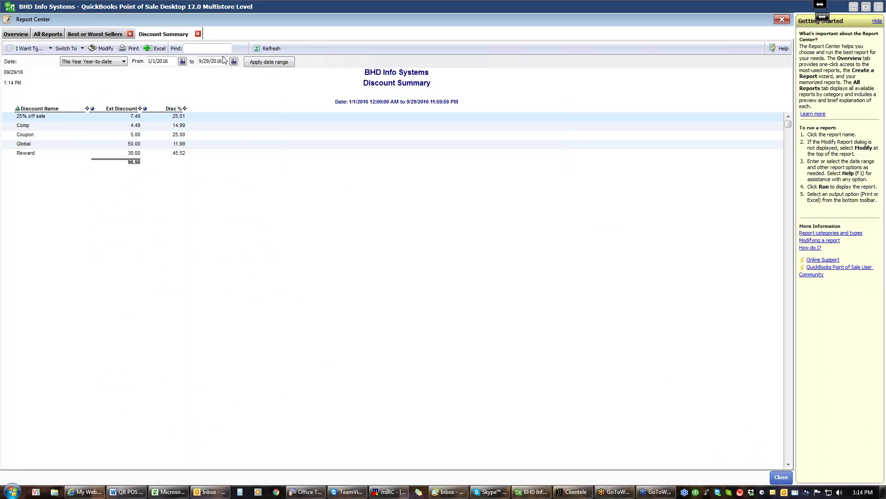
click(198, 33)
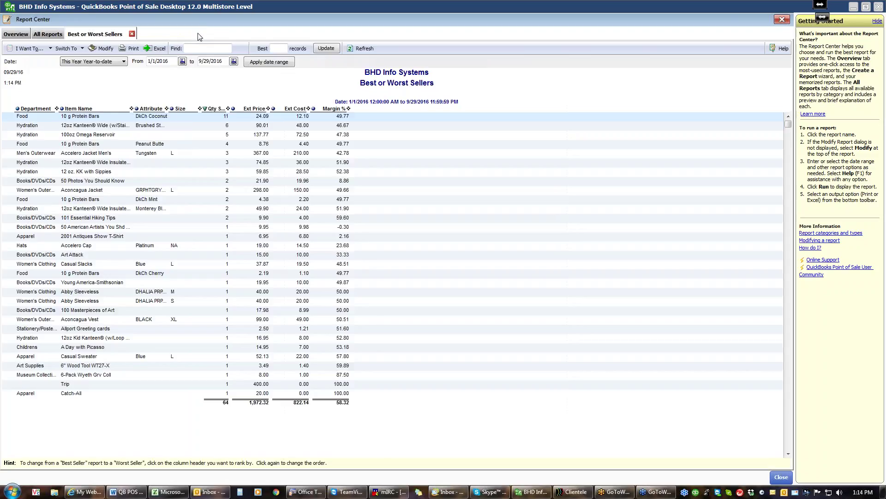
Run the sales Date Comparison report for This Year Month-to-date against Last Year Month-to-date, and close it after viewing.
click(51, 35)
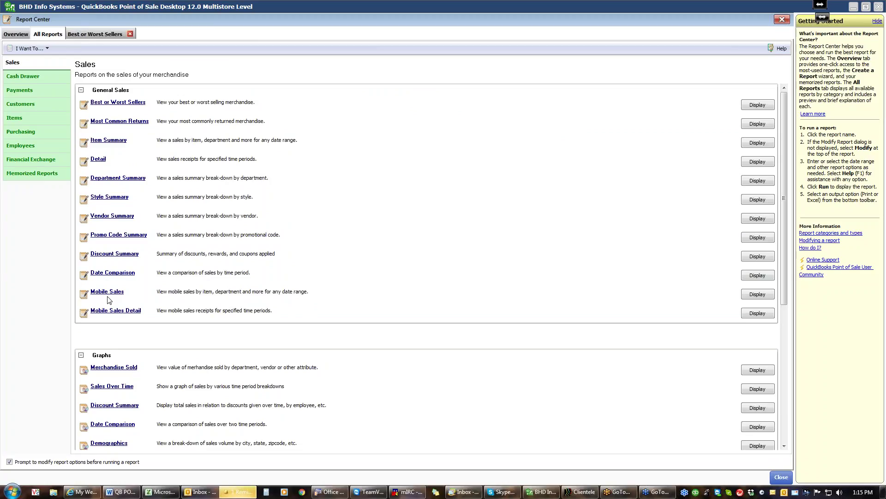
click(122, 273)
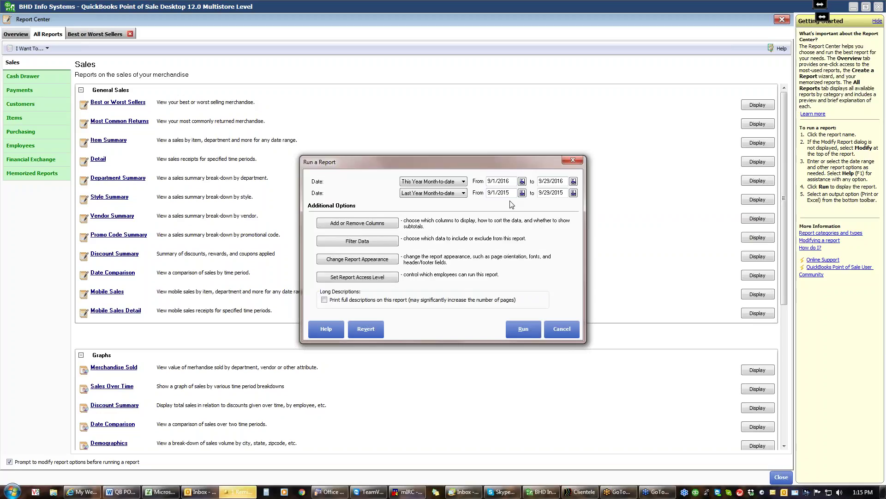
click(527, 328)
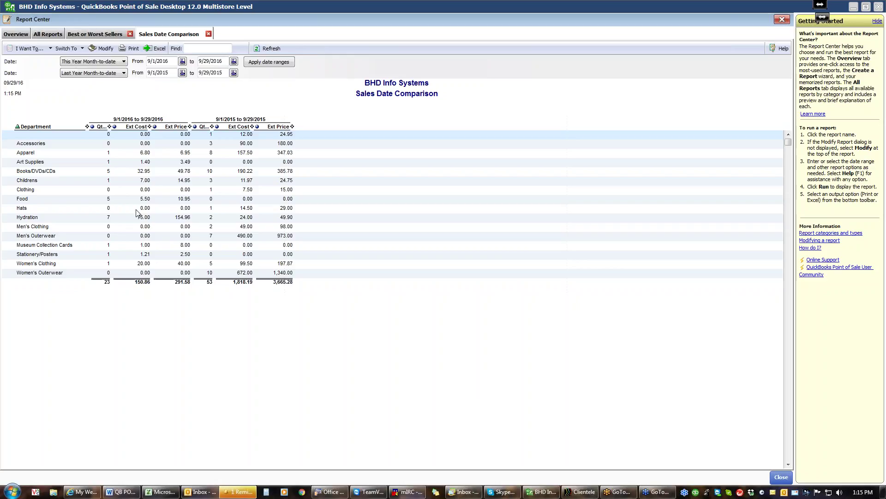
mouse_move(619, 491)
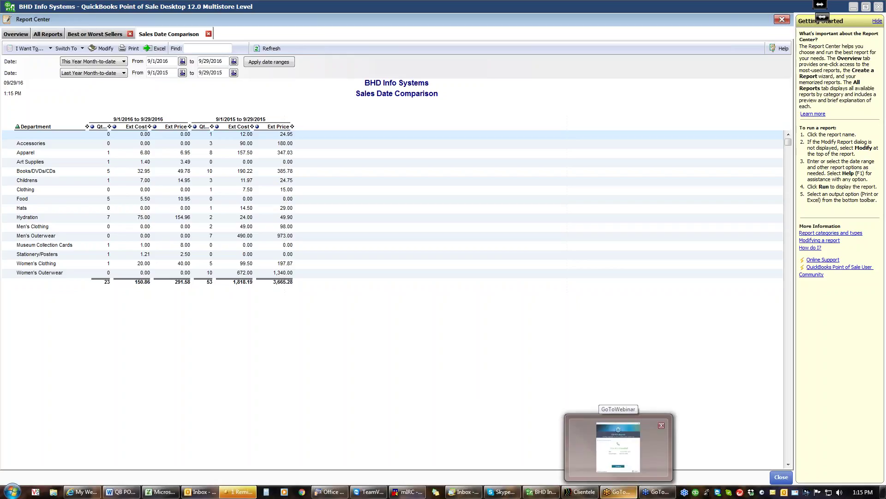
click(786, 478)
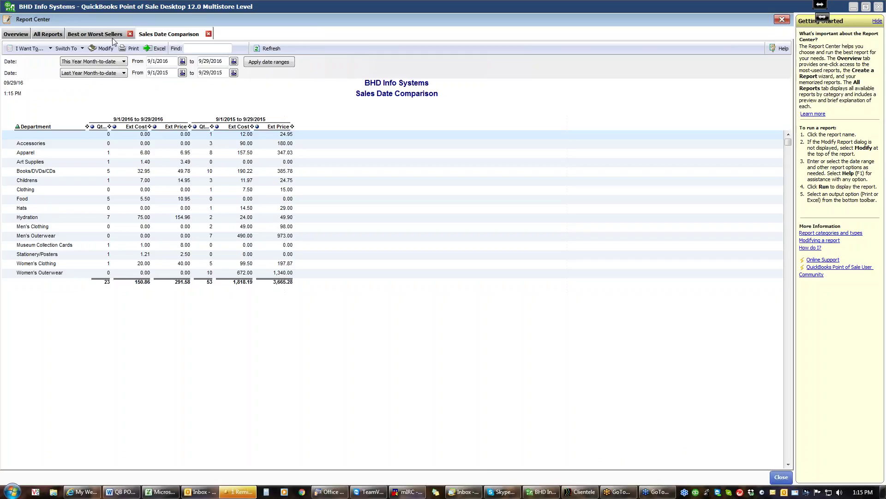
click(209, 33)
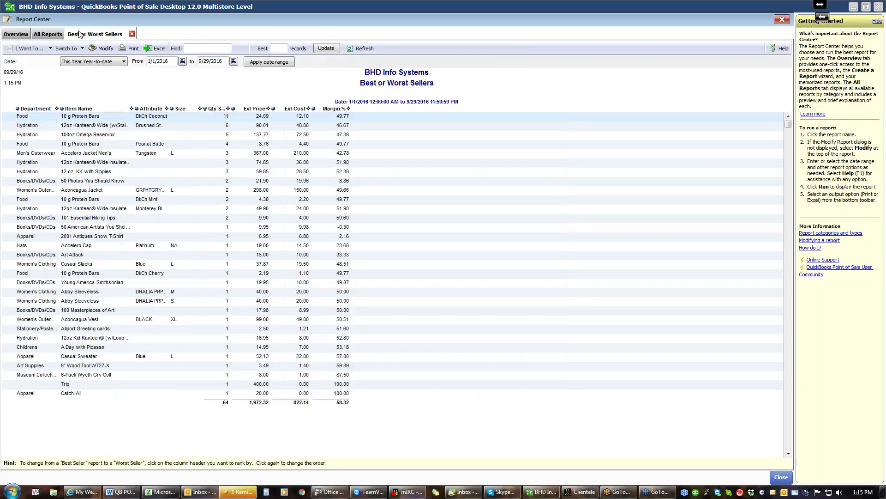
Run the Merchandise Sold sales graph for This Year Year-to-date.
click(53, 35)
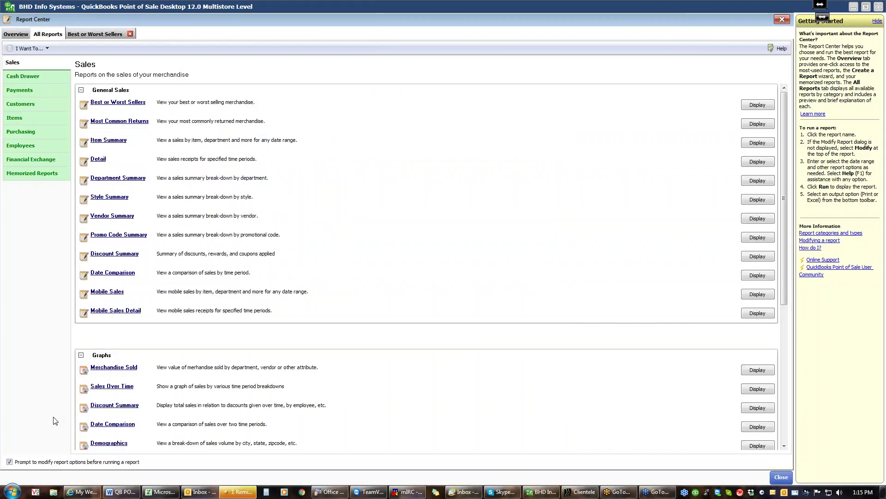
click(784, 446)
drag(784, 446, 785, 446)
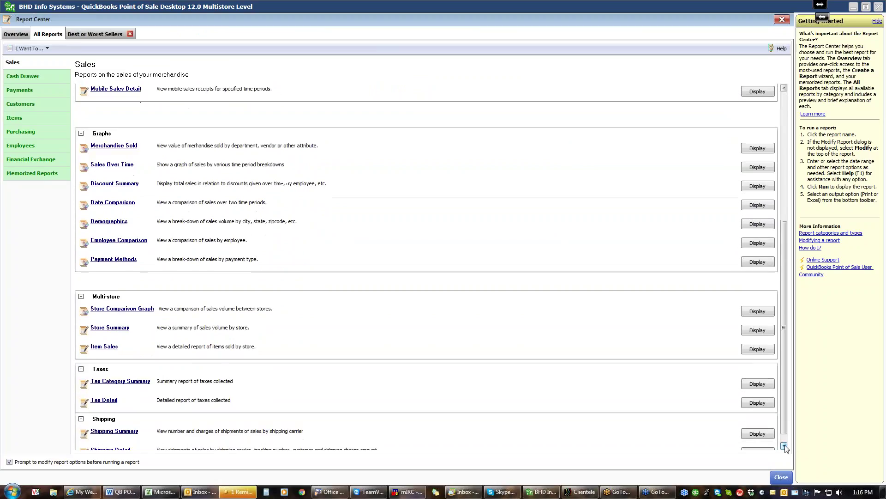
click(114, 145)
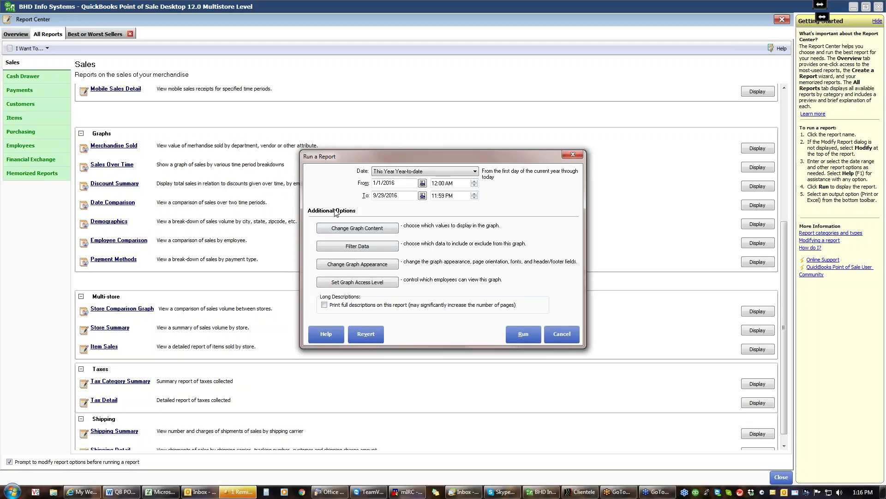
click(521, 334)
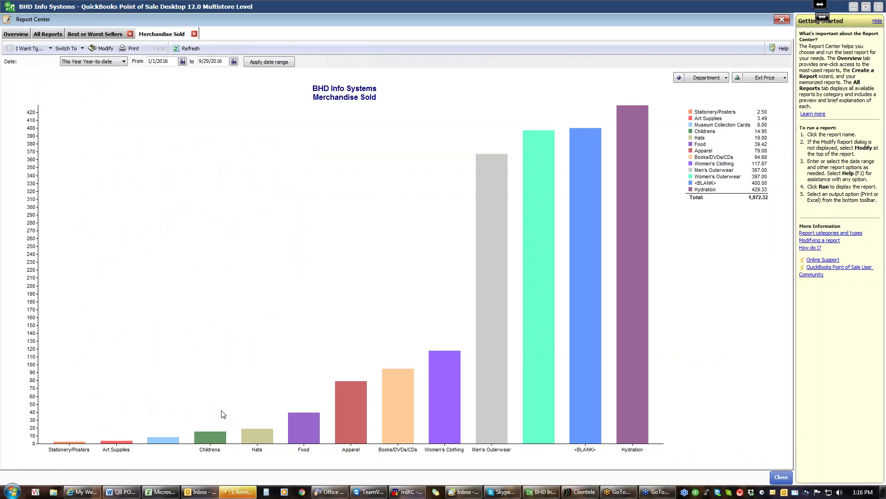
View the Merchandise Sold graph grouped by Vendor, Size, Attribute and Item Name, one after another.
mouse_move(535, 331)
click(726, 78)
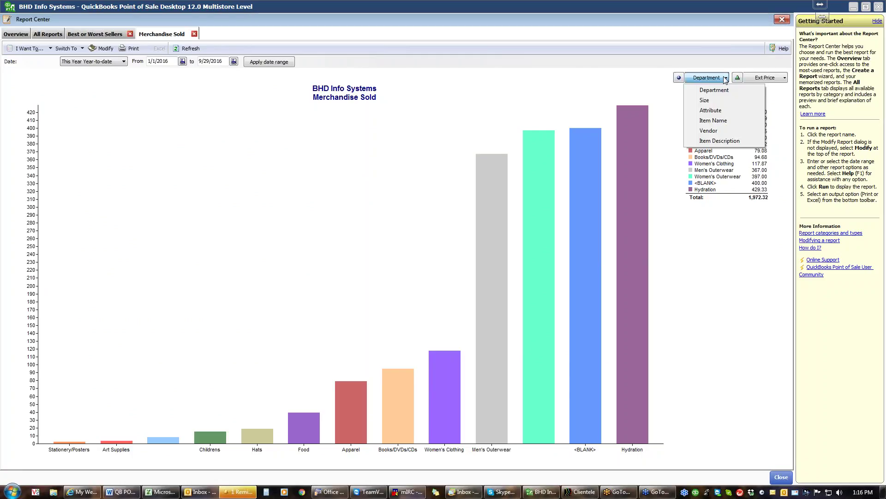
click(712, 133)
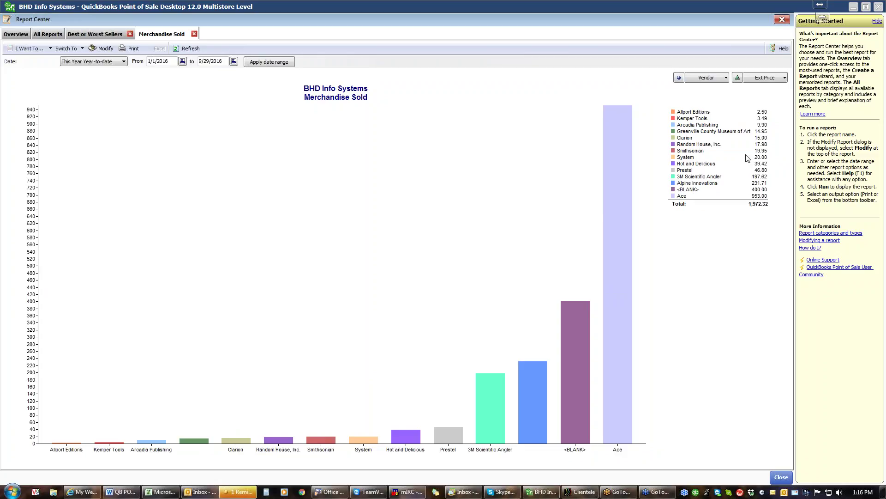
click(722, 78)
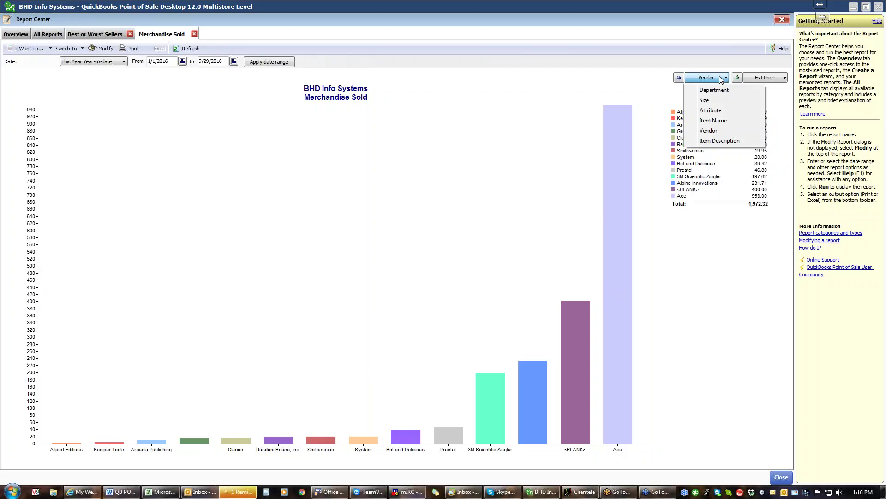
click(705, 100)
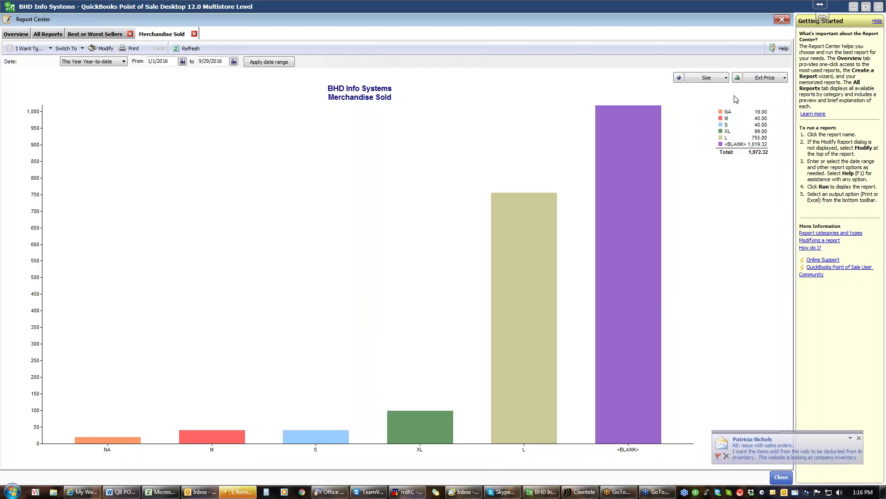
click(726, 78)
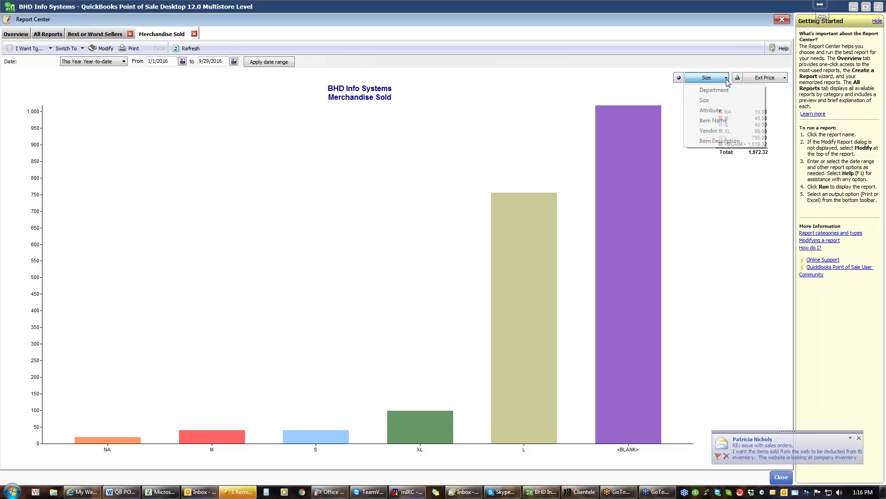
click(717, 110)
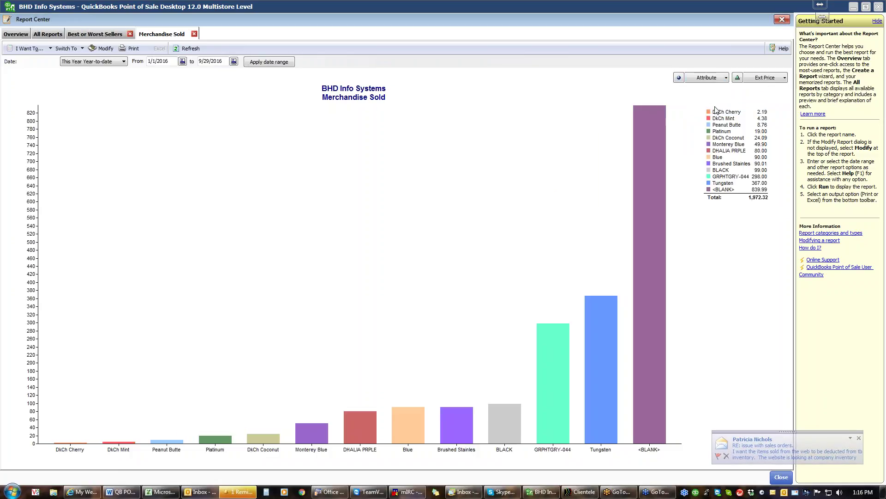
click(726, 79)
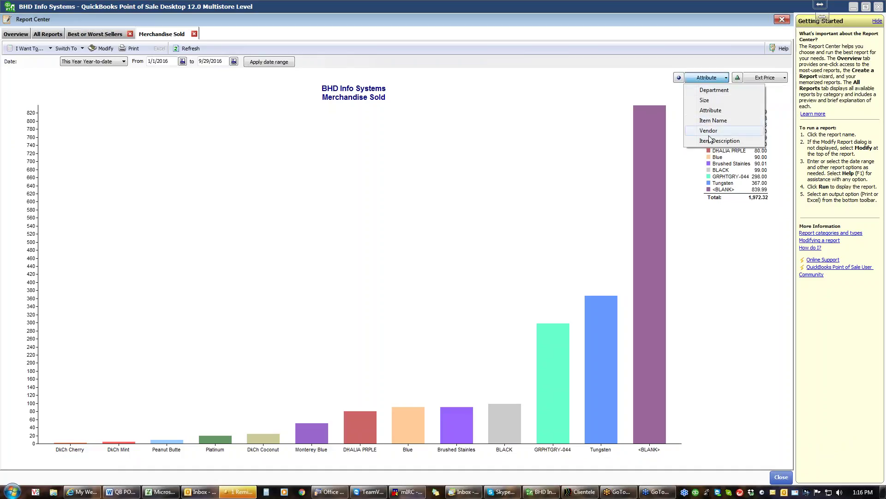
click(710, 123)
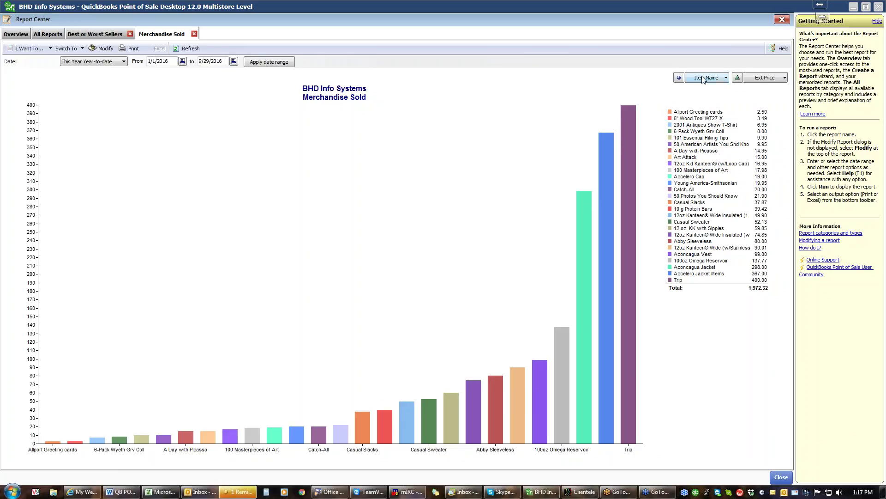
Group the Merchandise Sold graph by Department again, check the available value measures, and close the graph.
click(721, 80)
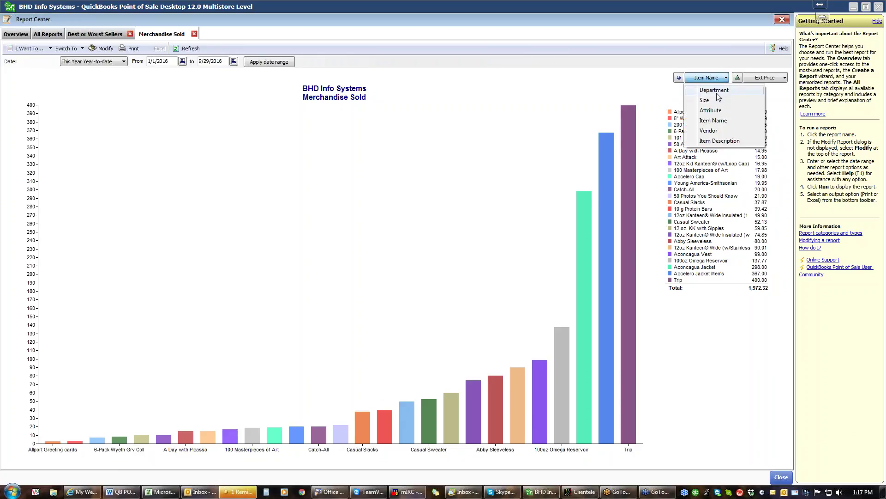
click(718, 93)
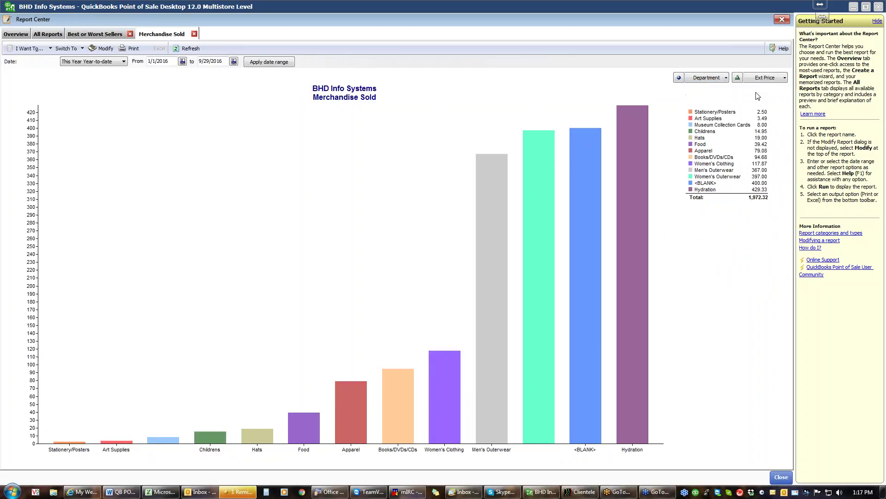
click(780, 80)
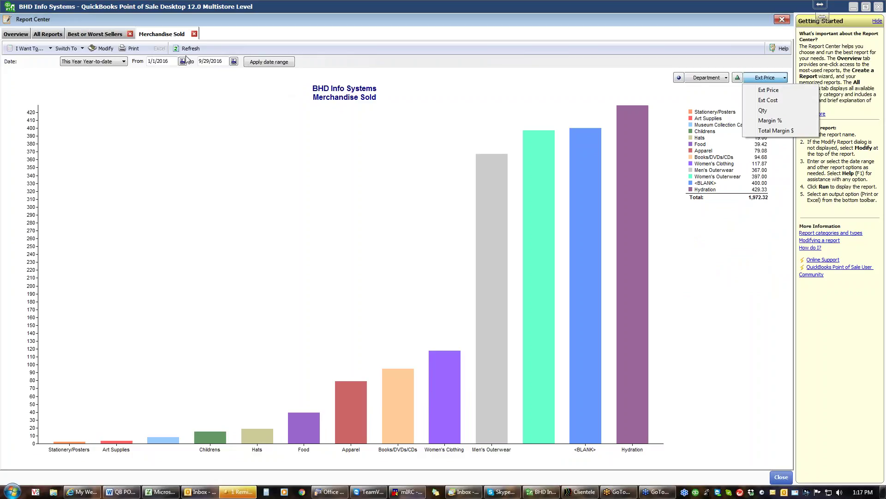
click(194, 35)
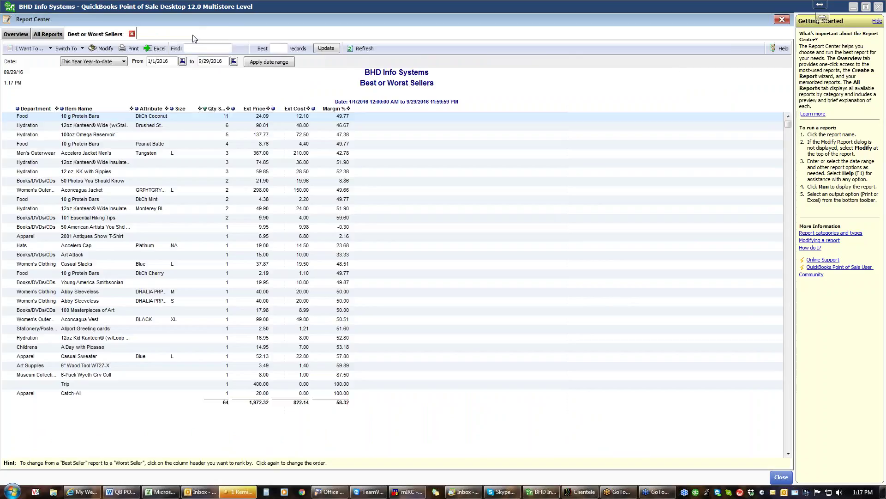
Run the Sales Over Time graph for This Year Year-to-date.
click(55, 37)
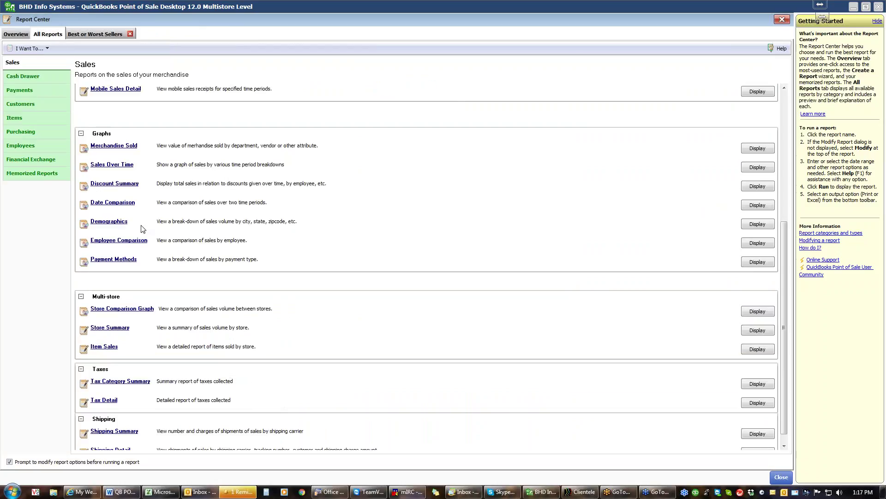
click(116, 166)
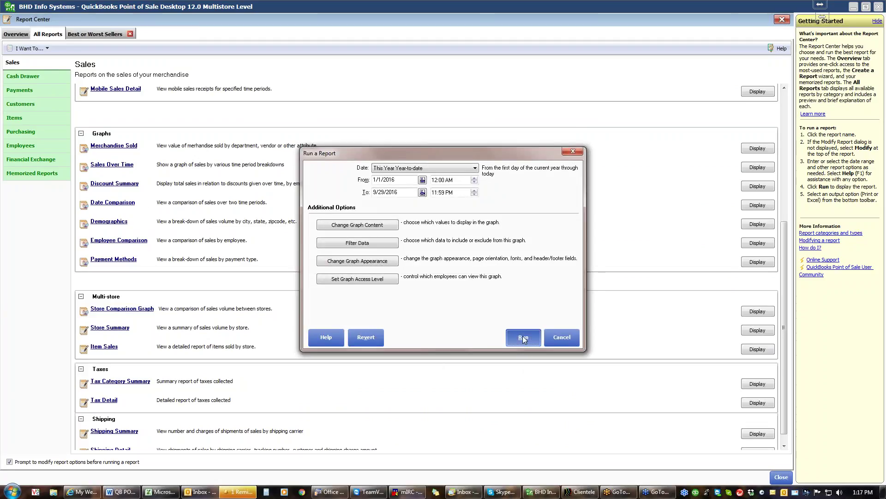
click(523, 337)
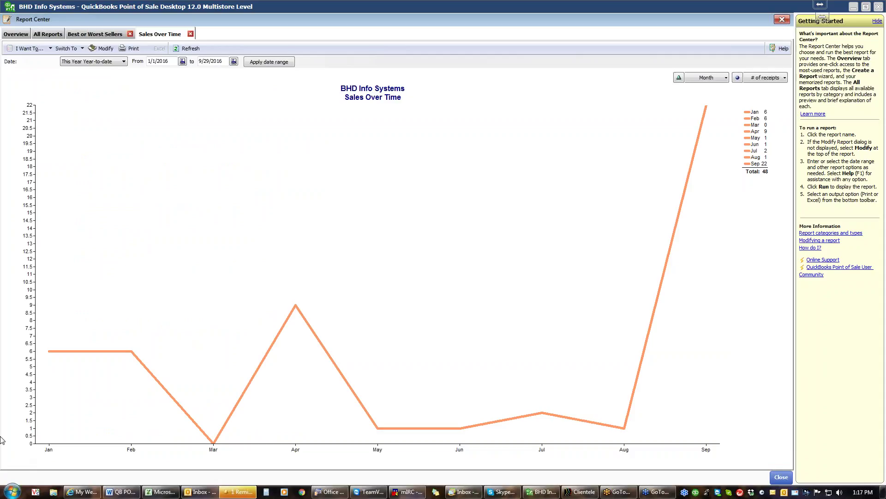
View the number of receipts in the Sales Over Time graph by Day of Month, Week and Hour.
mouse_move(171, 413)
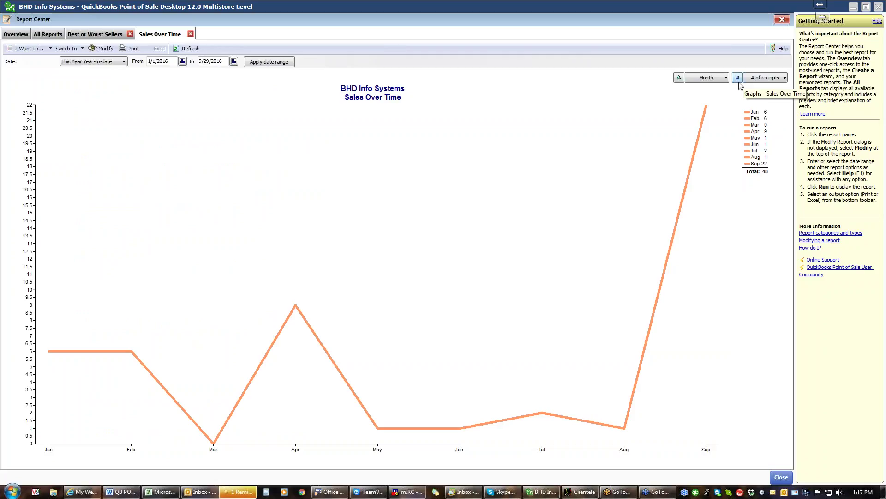
click(727, 79)
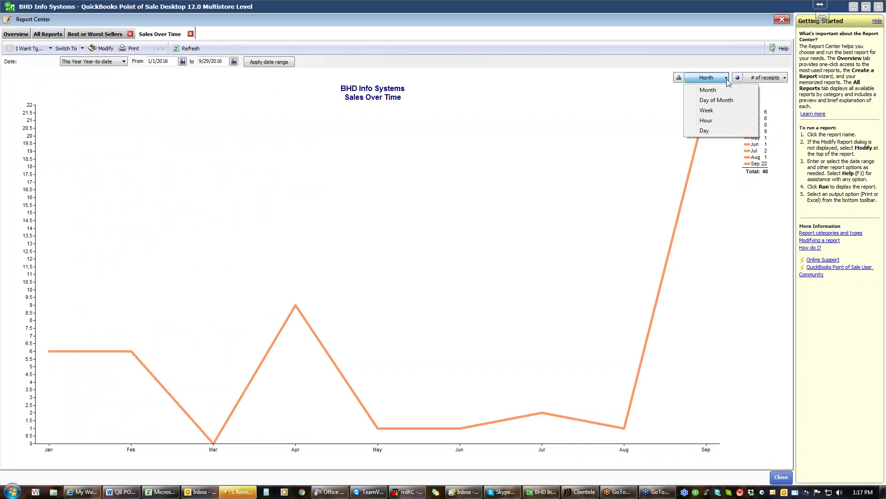
click(717, 101)
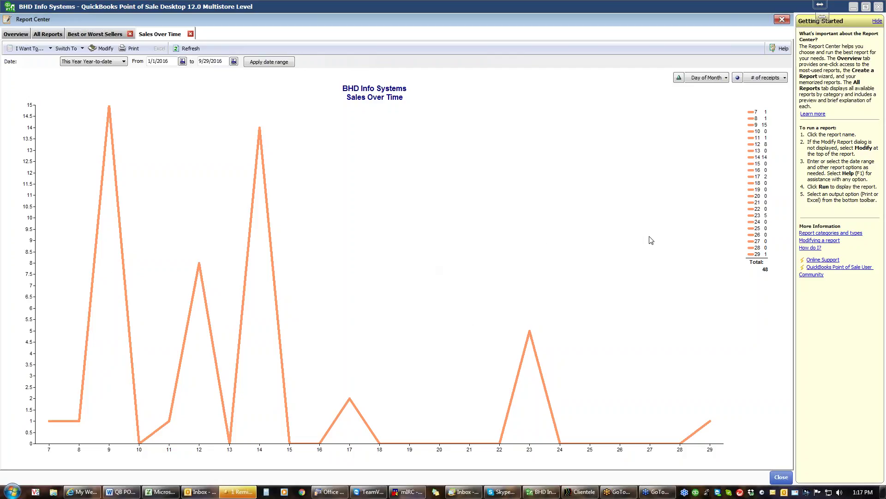
click(726, 79)
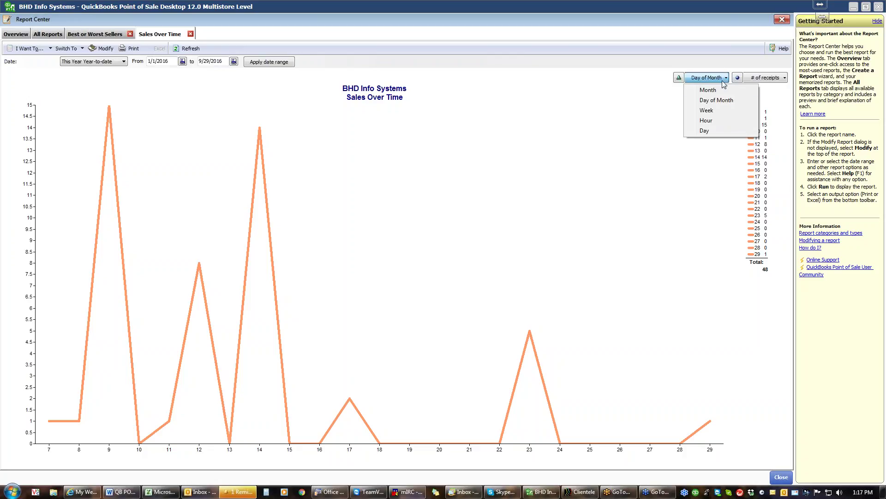
click(707, 112)
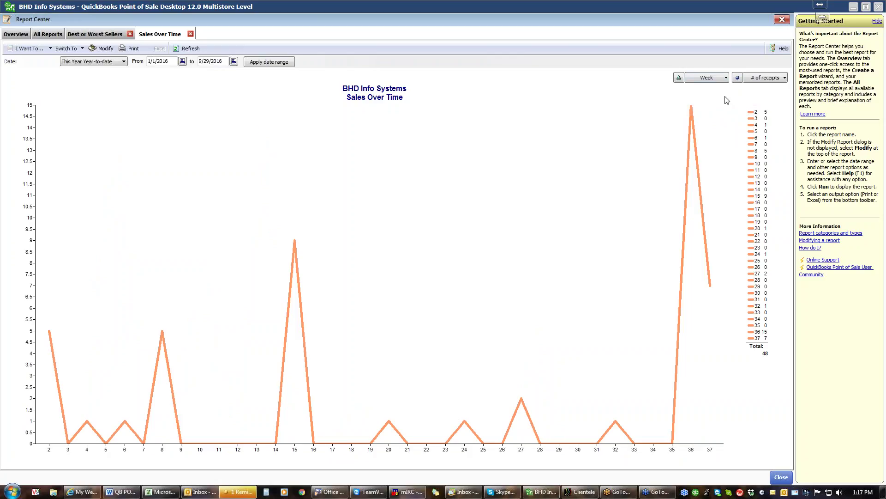
click(726, 79)
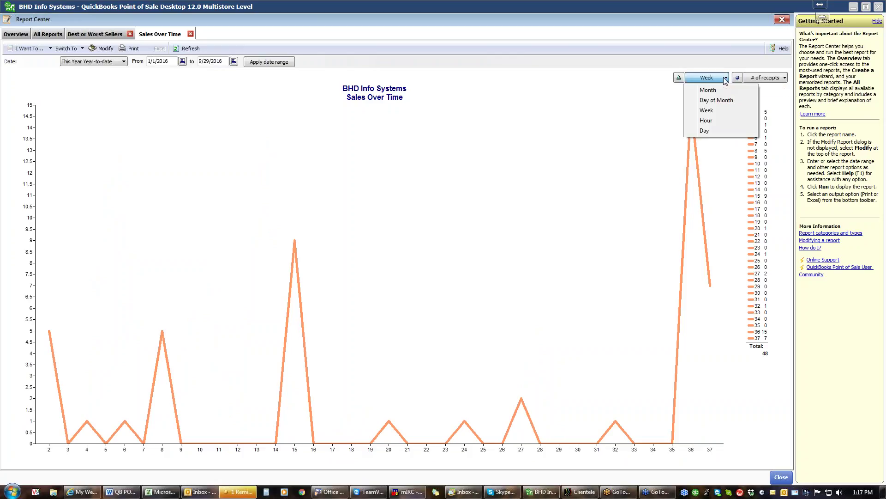
click(710, 123)
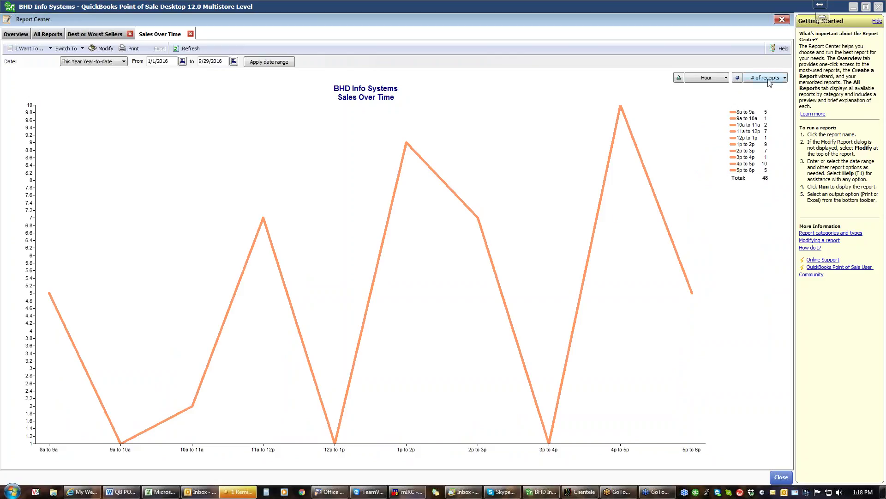
View the Sales Over Time graph by Day, return it to Month, and close the graph.
click(724, 78)
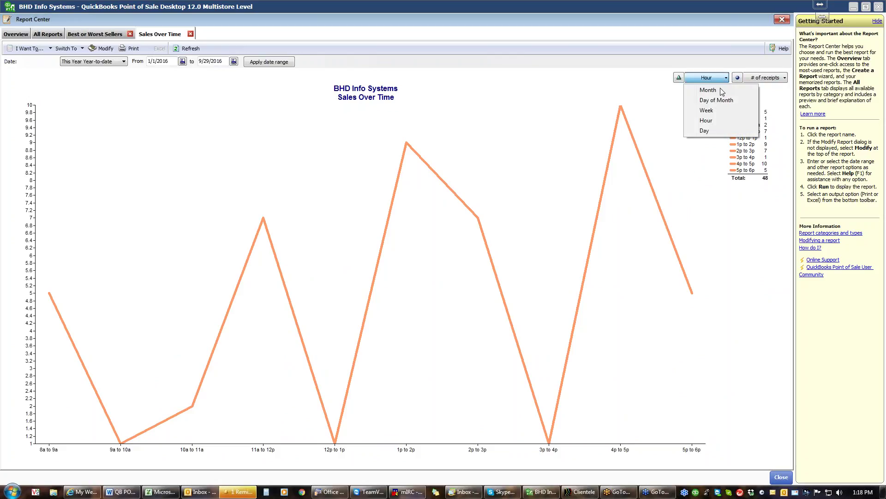
click(705, 131)
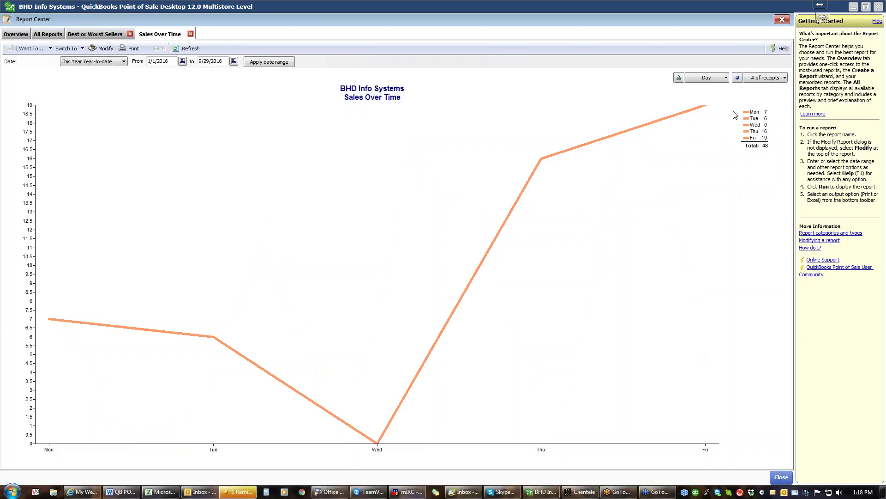
click(725, 79)
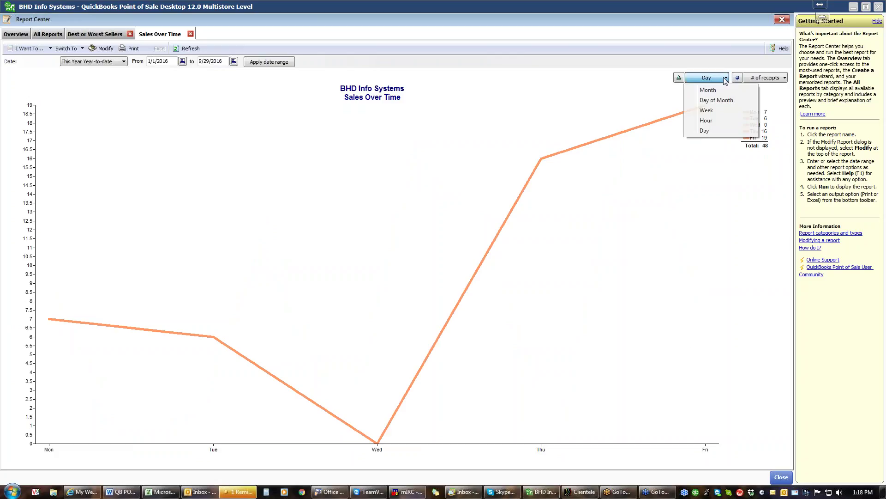
click(703, 93)
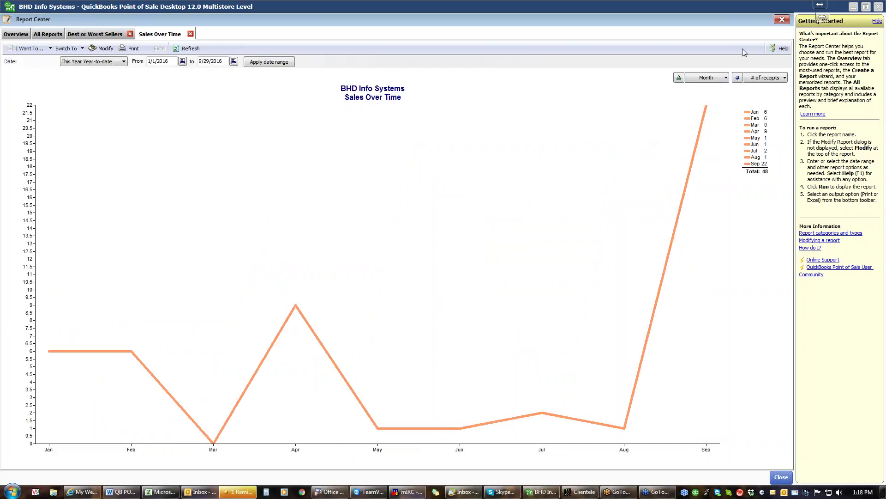
click(191, 34)
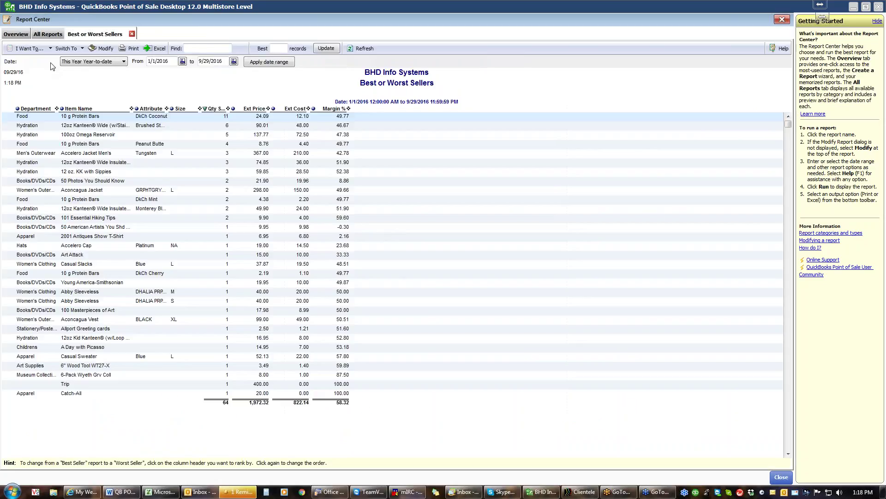
Run the Employee Comparison sales graph for This Year Month-to-date, and close it after viewing.
click(51, 35)
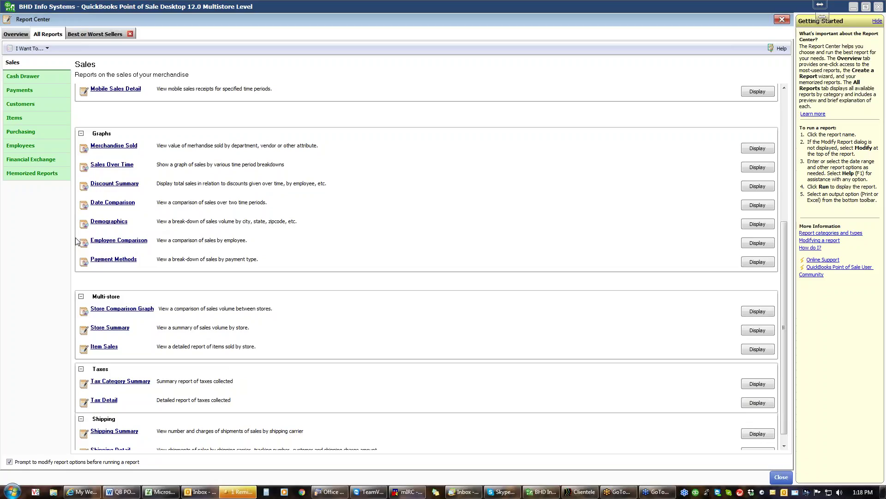
click(102, 243)
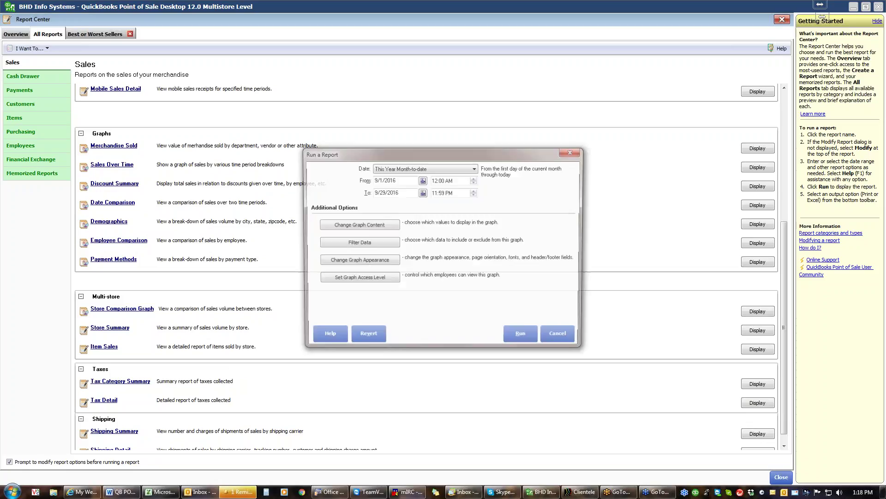
click(522, 339)
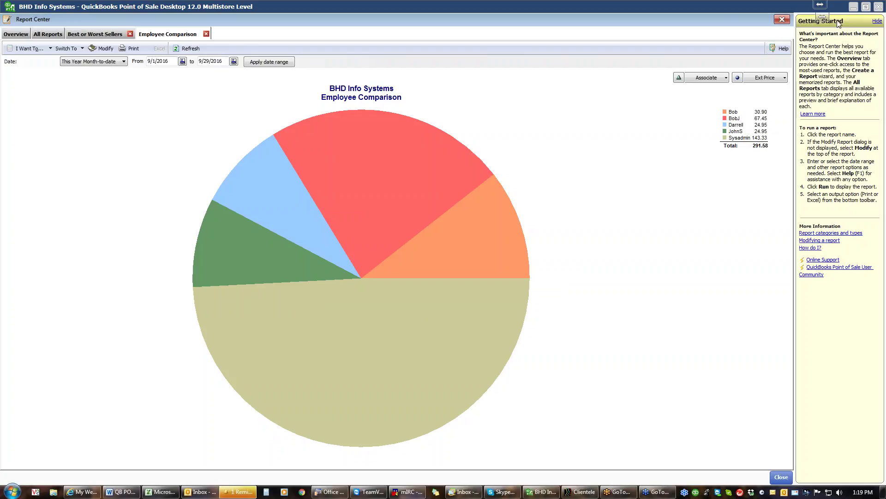
click(206, 34)
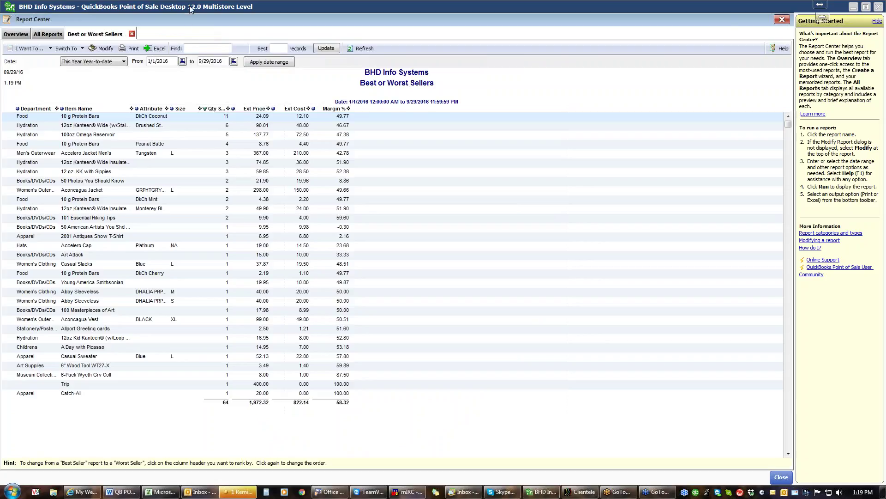
Run the Payment Methods sales graph for This Year Year-to-date.
click(57, 37)
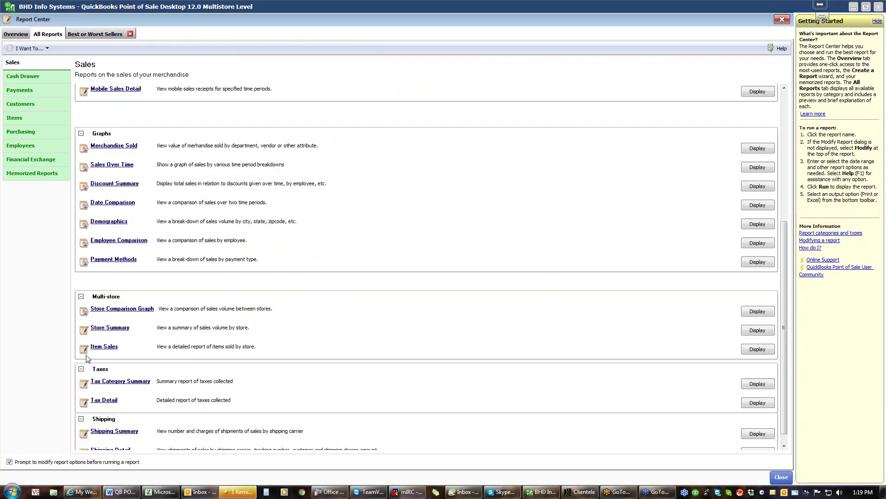
click(108, 261)
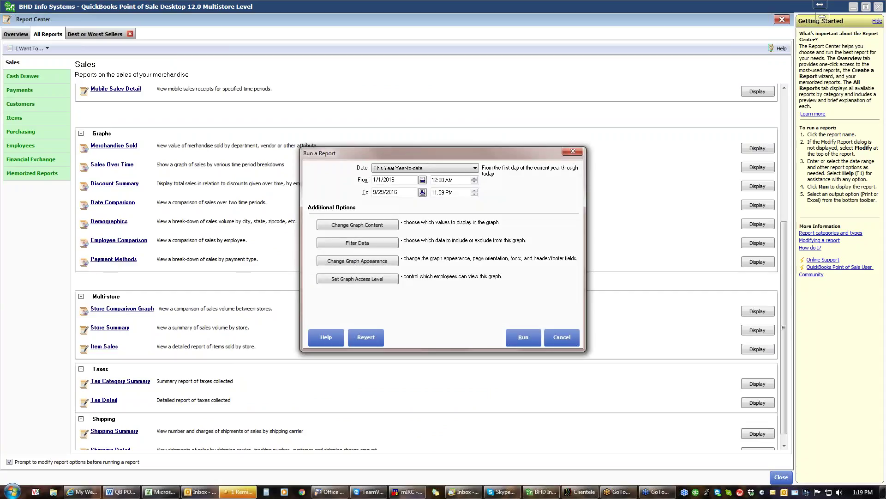
click(518, 339)
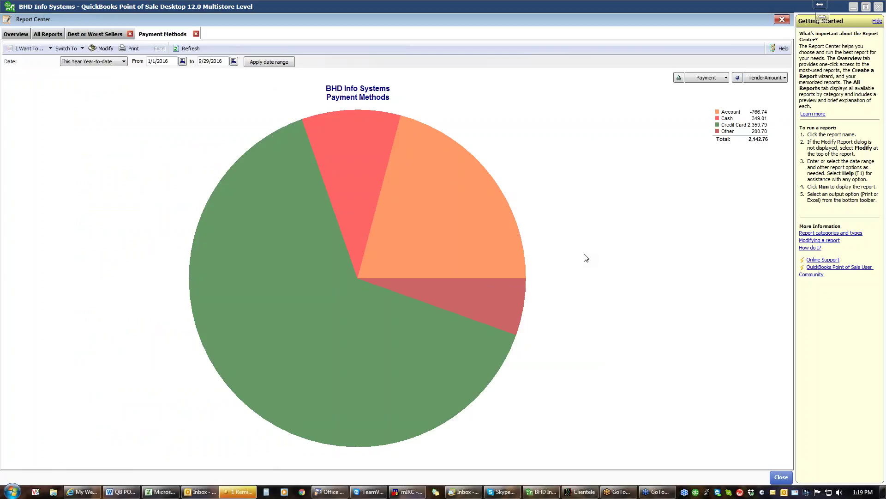
Examine the share of each payment type in the Payment Methods graph, and close it along with the Best or Worst Sellers report.
mouse_move(401, 400)
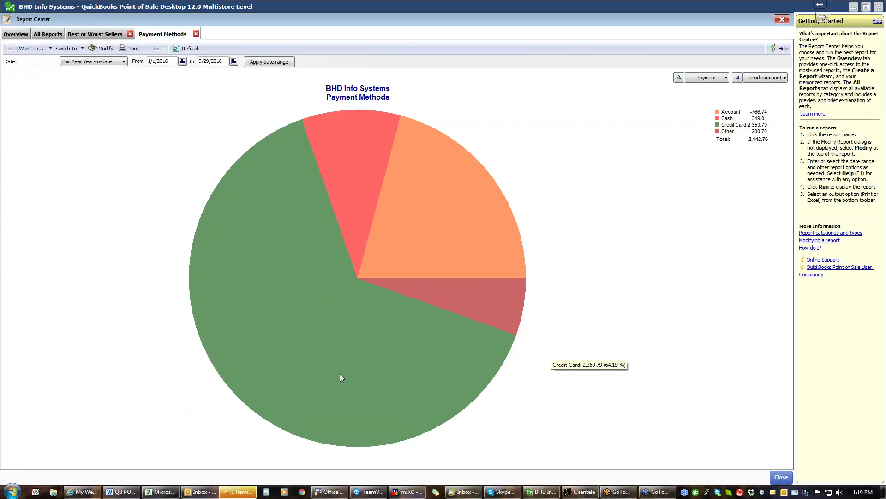
mouse_move(342, 171)
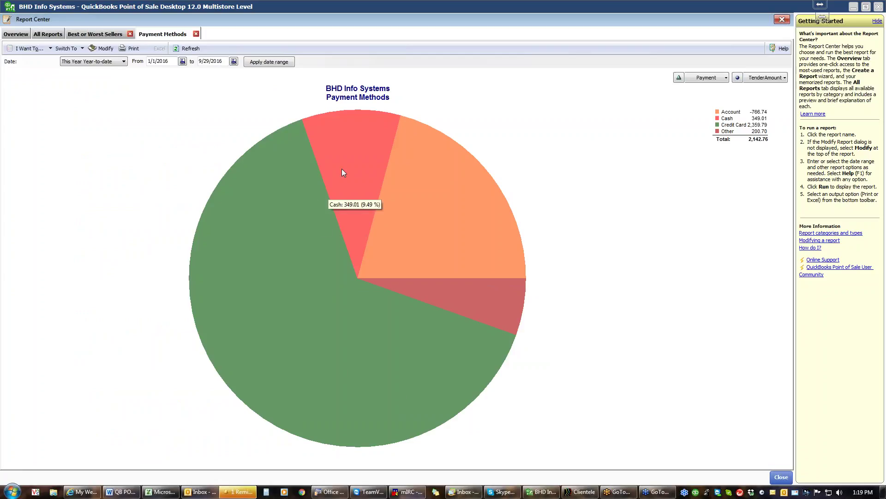
mouse_move(477, 197)
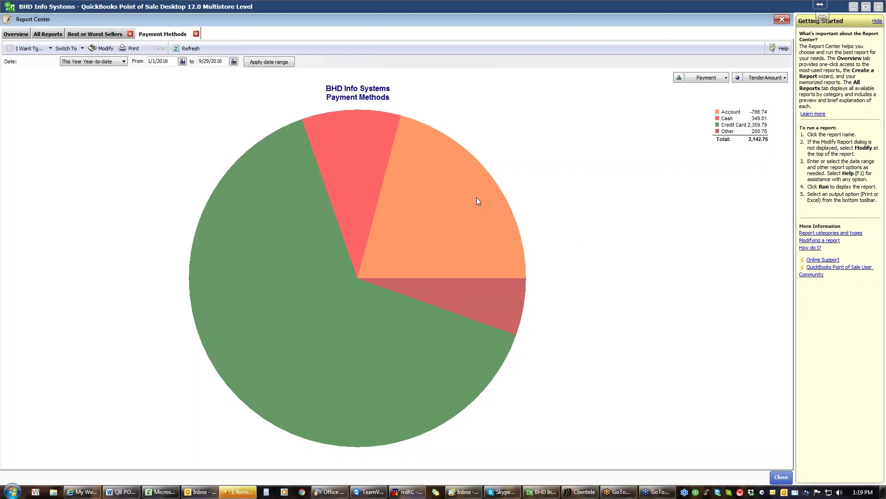
mouse_move(517, 281)
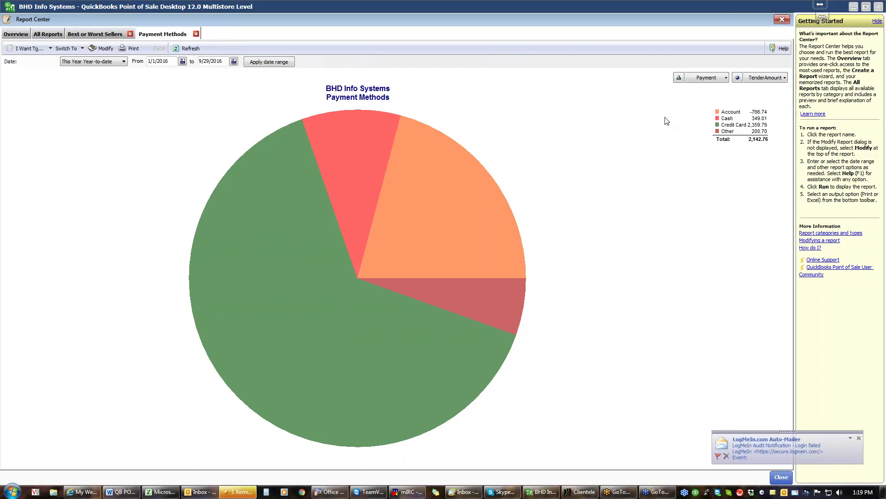
click(196, 34)
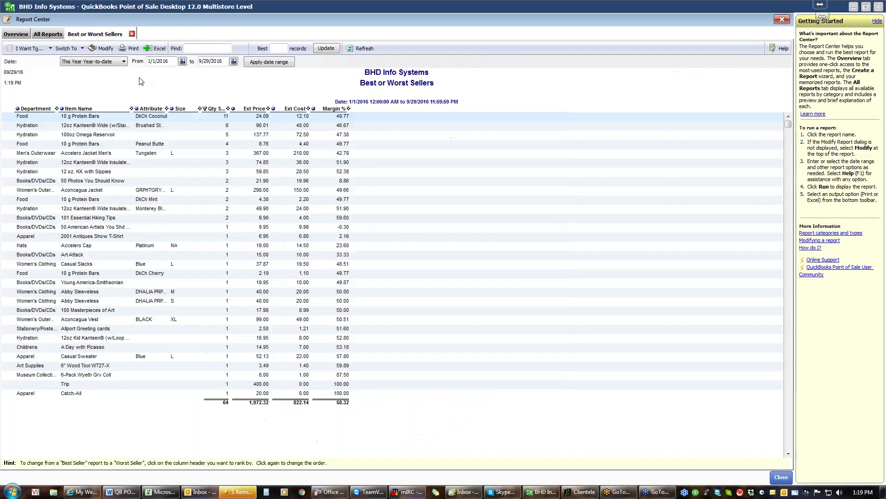
click(131, 34)
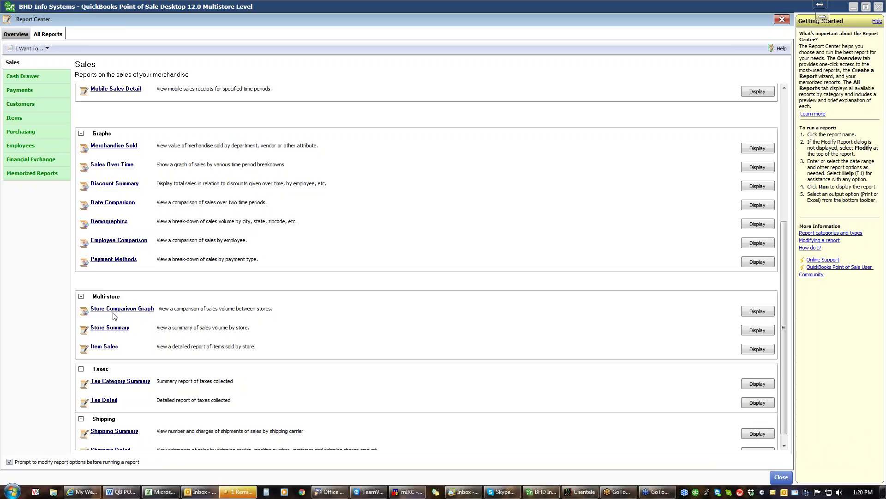
Run the Tax Category Summary report for This Year Month-to-date, and close it after viewing.
click(109, 380)
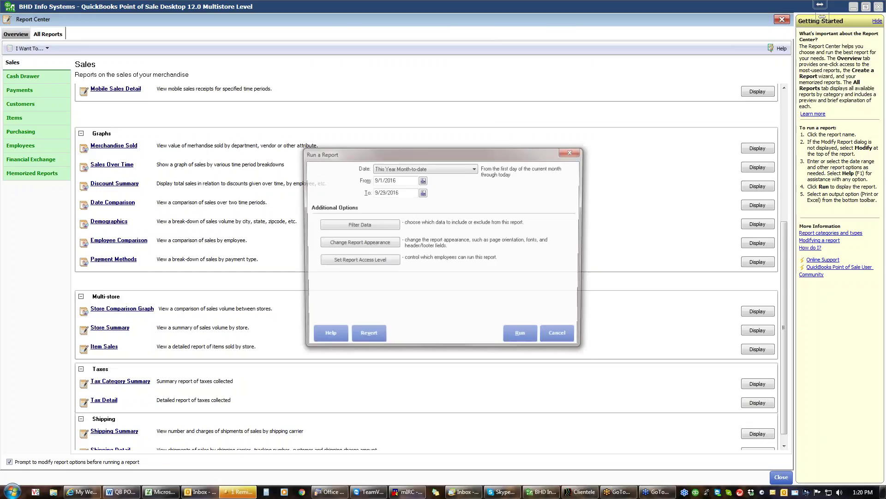
click(523, 337)
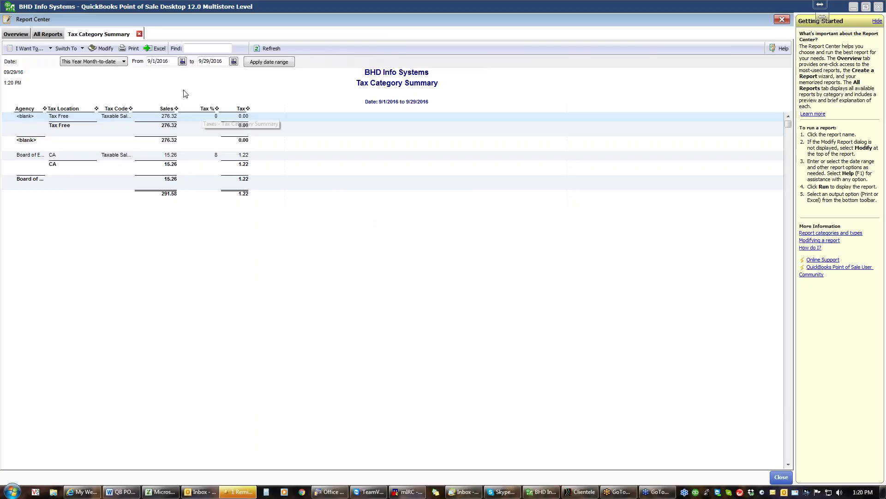
click(139, 34)
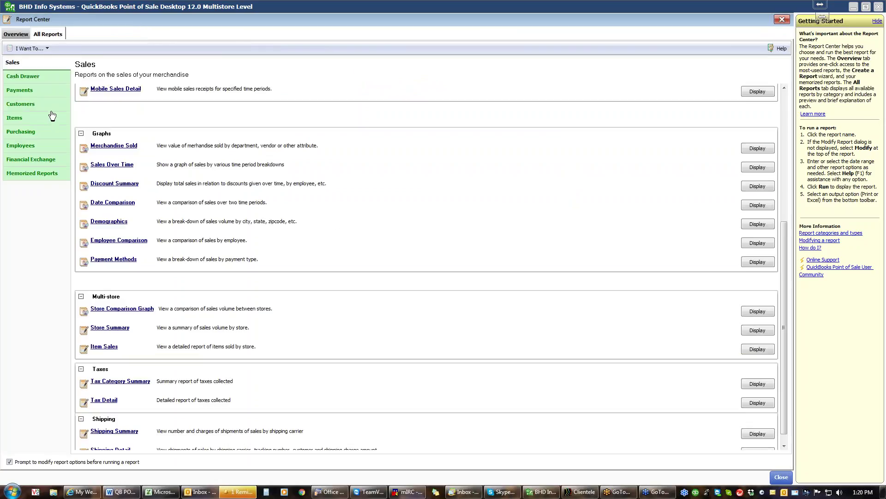
click(877, 21)
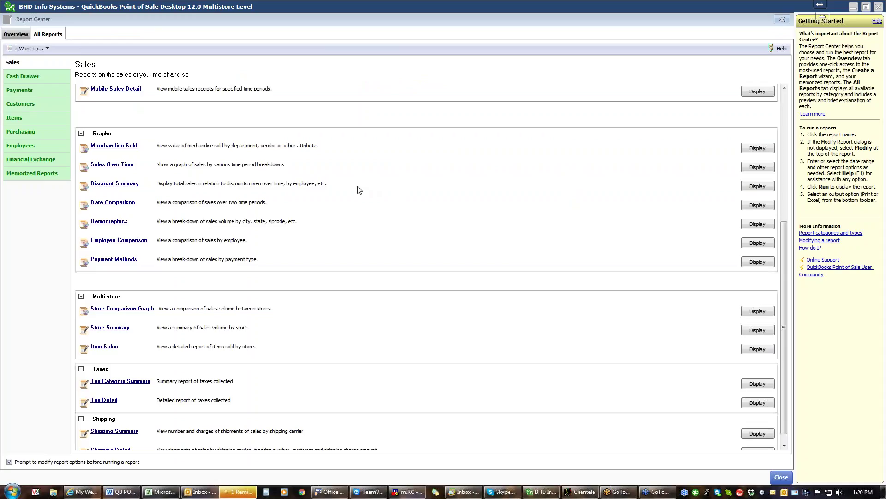
Look over the Cash Drawer report list, and run the Payments category's Payment Summary for This Year Year-to-date, closing it after viewing.
click(12, 78)
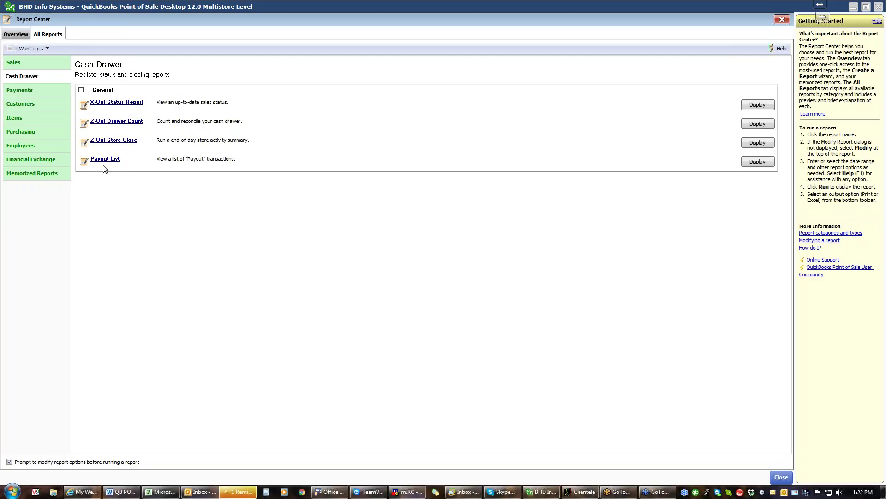
click(14, 93)
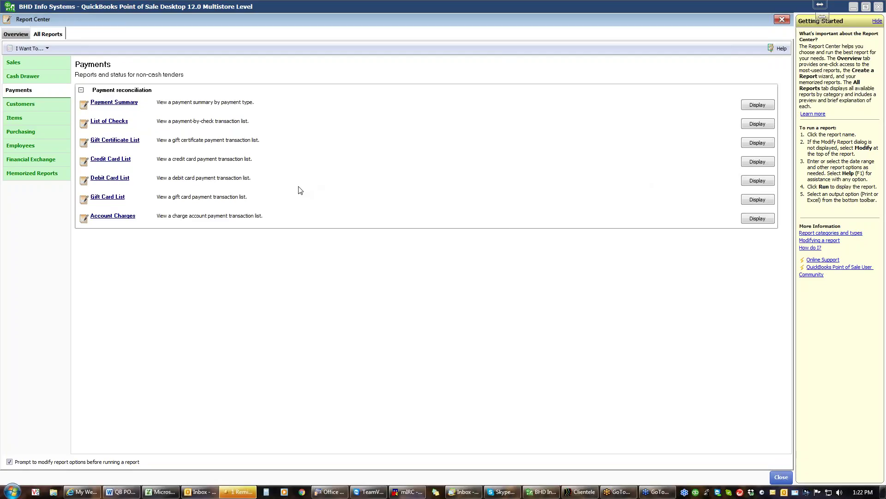
click(114, 104)
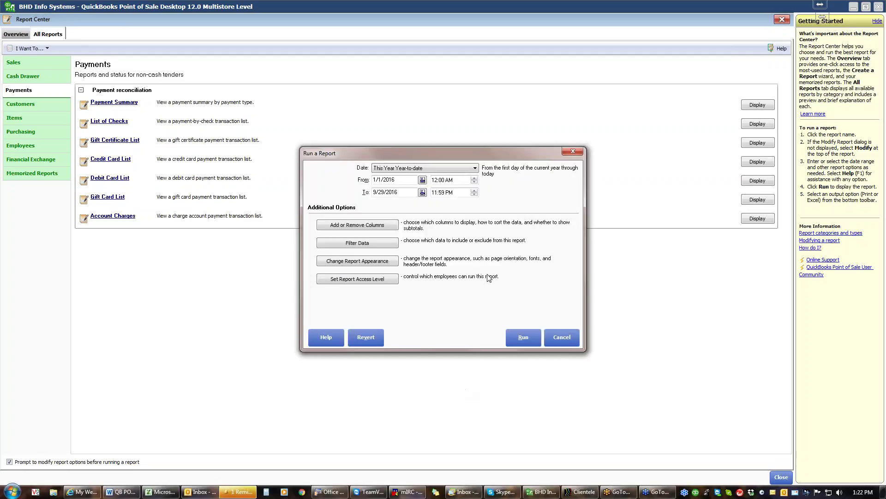
click(518, 340)
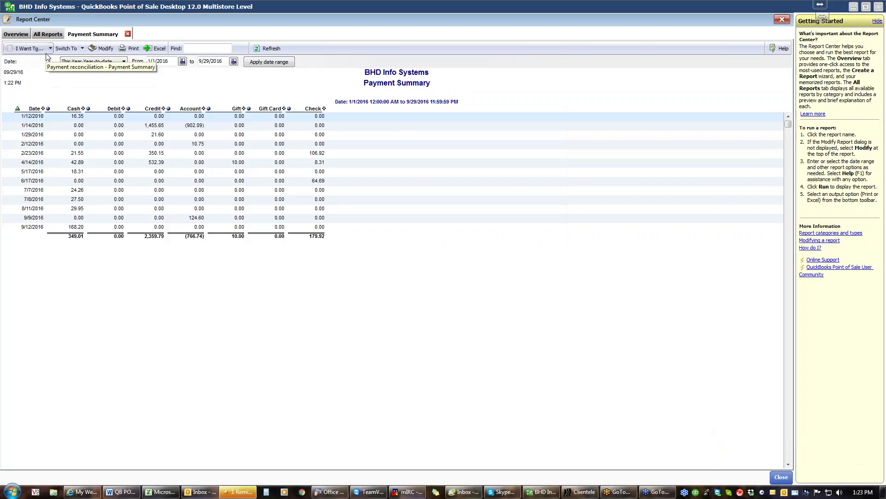
click(127, 34)
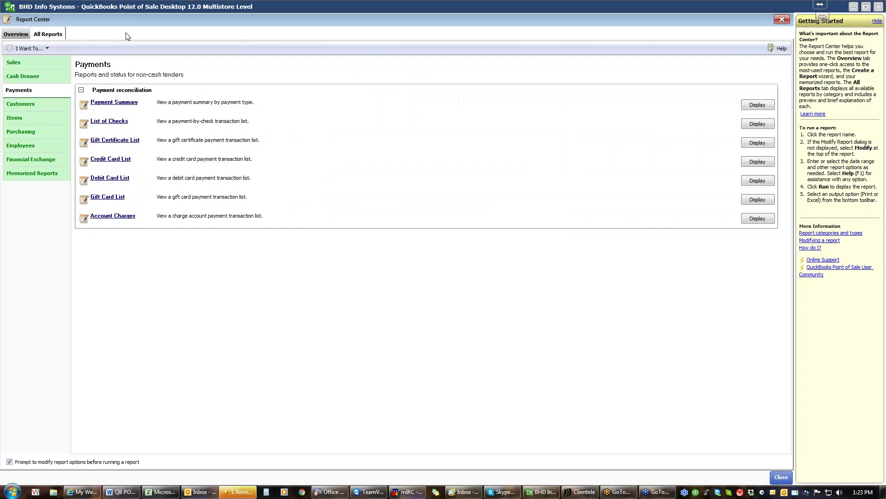
Run the List of Checks payment report for This Year Year-to-date, and close it after viewing.
click(114, 122)
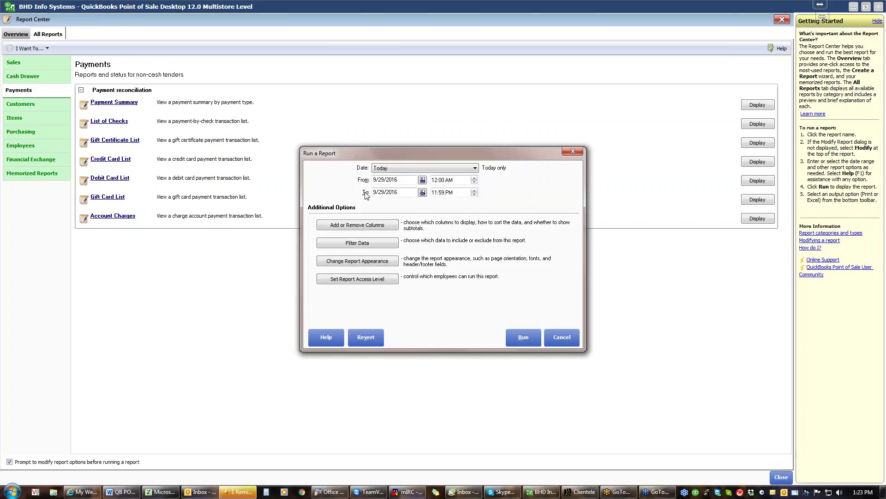
click(475, 169)
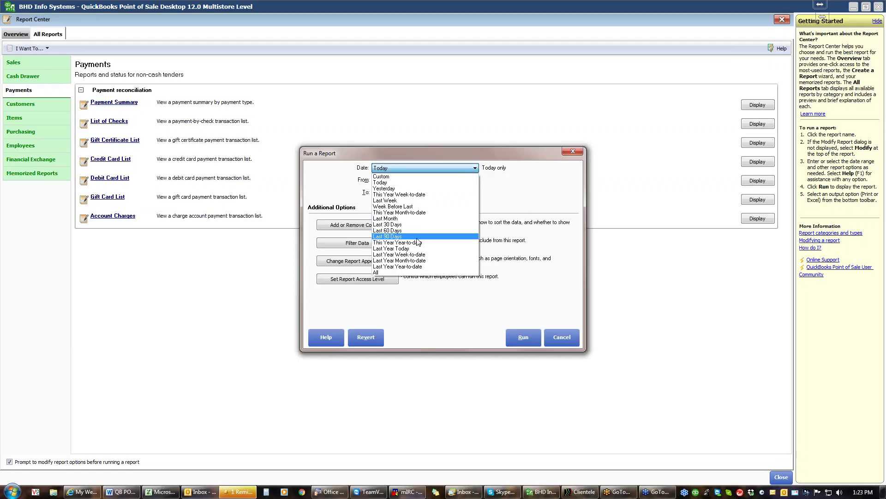
click(418, 242)
click(521, 337)
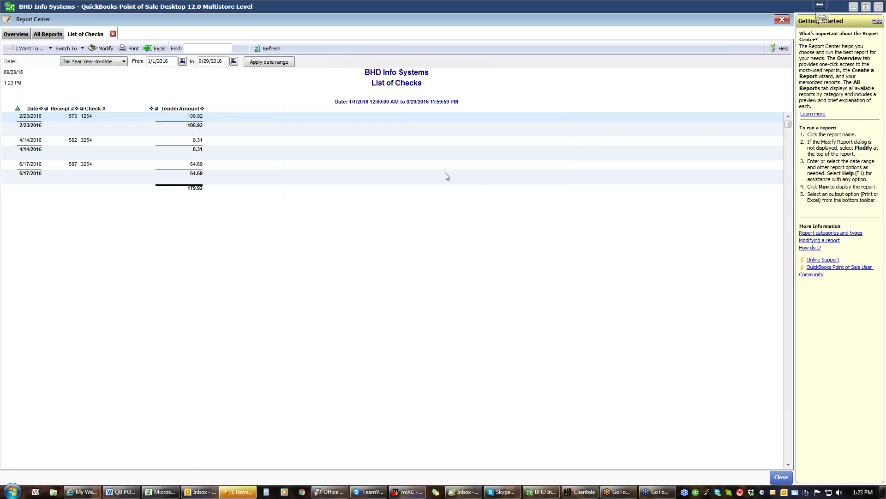
click(114, 33)
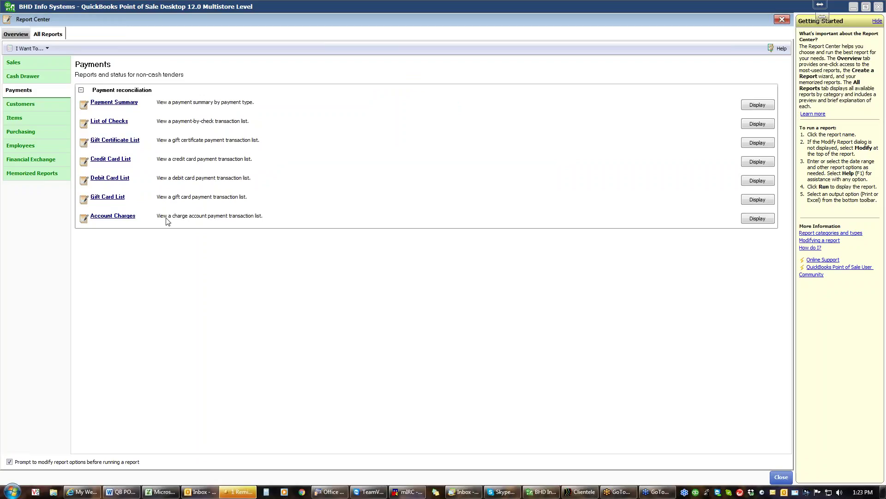
Run the Account Charges payment report for This Year Year-to-date, and close it after viewing.
click(120, 217)
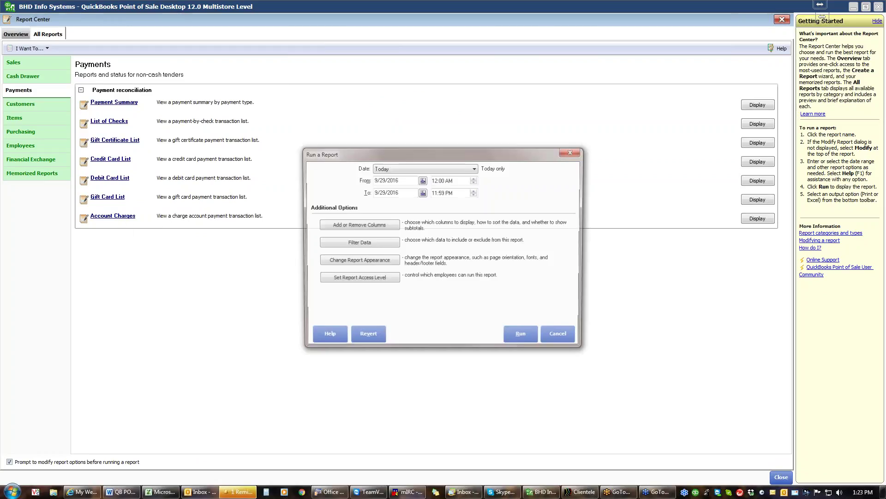
click(475, 169)
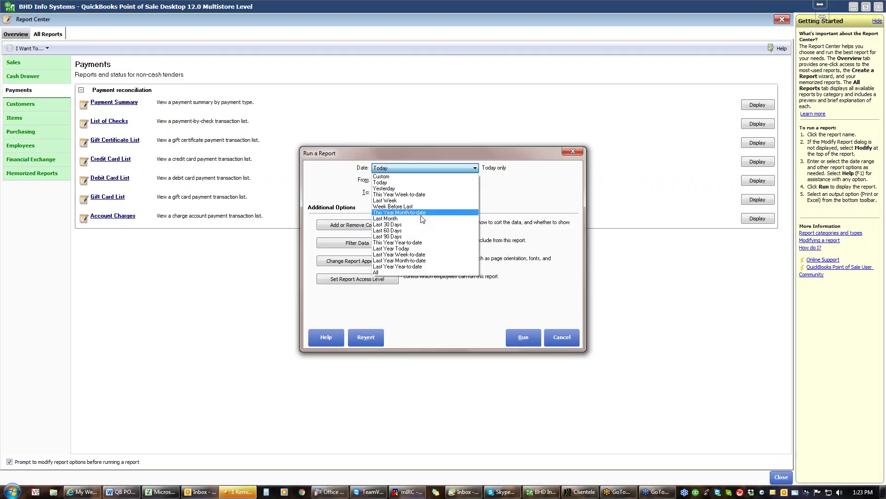
click(416, 242)
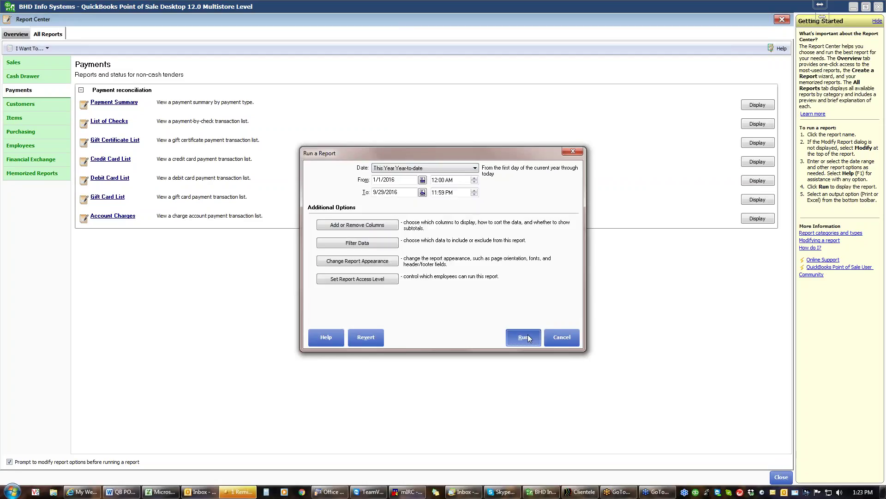
click(528, 335)
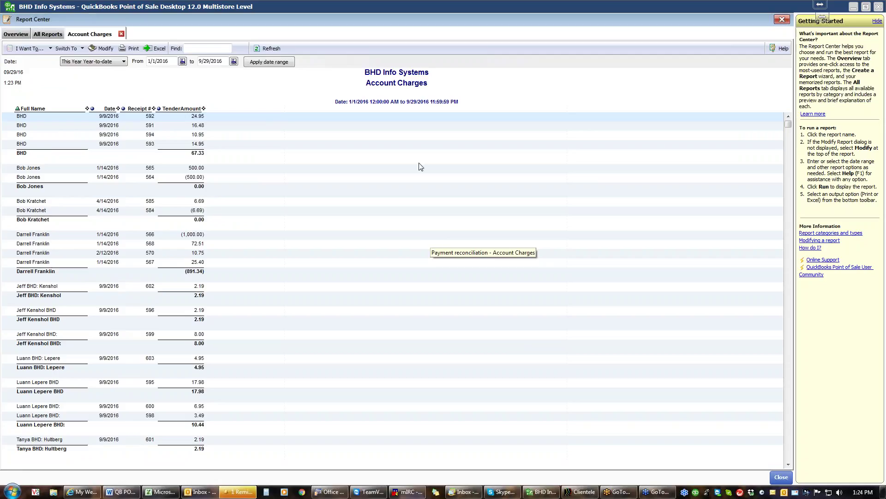
click(122, 34)
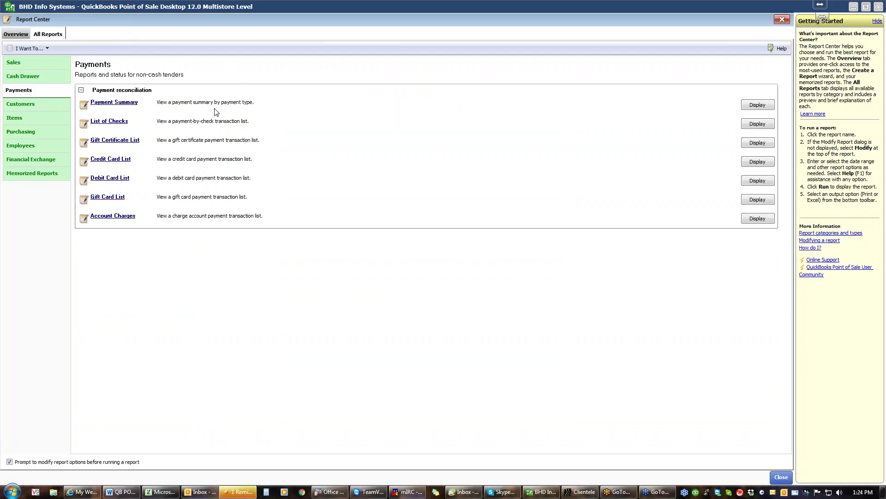
Run the Customer Sales report from the Customers category for This Year Year-to-date.
click(41, 104)
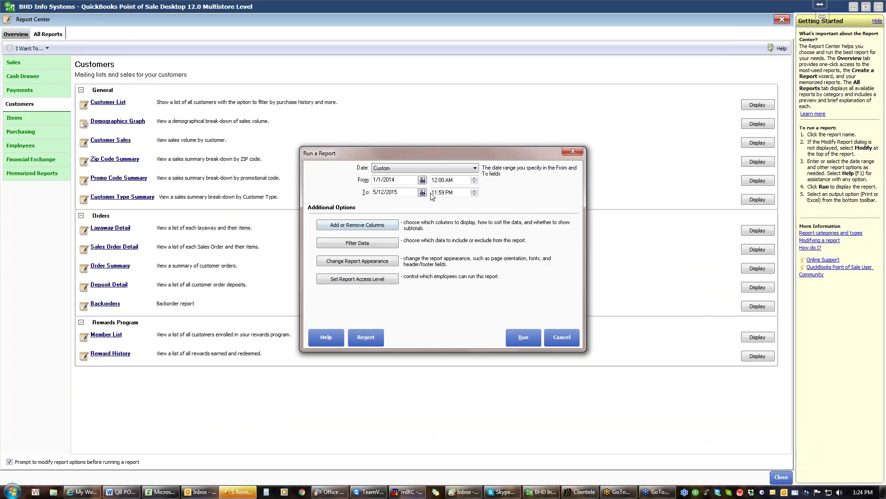
click(475, 168)
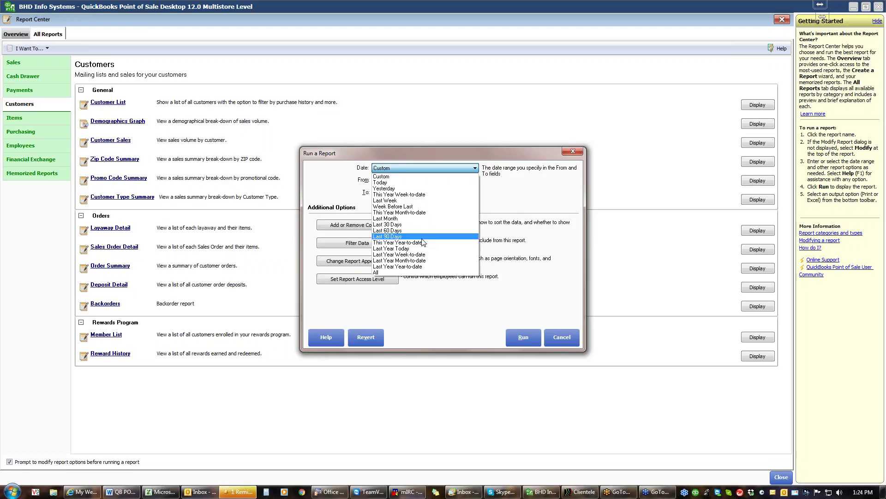
click(422, 238)
click(475, 169)
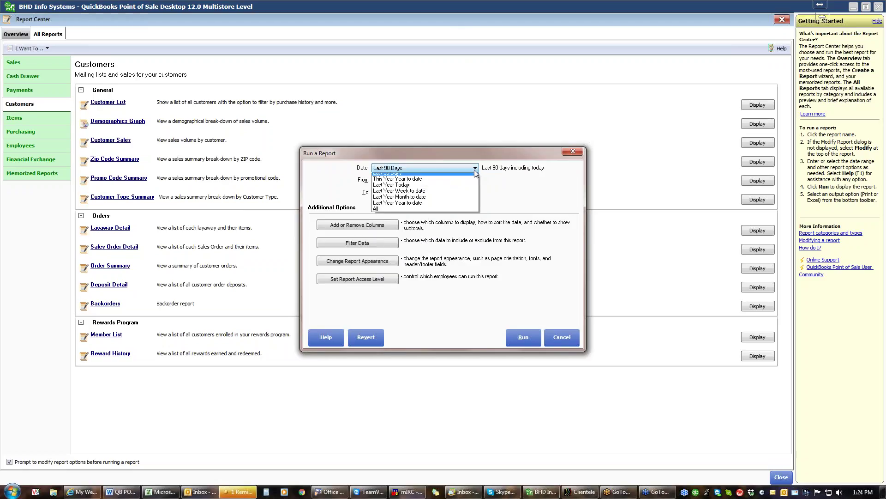
click(422, 241)
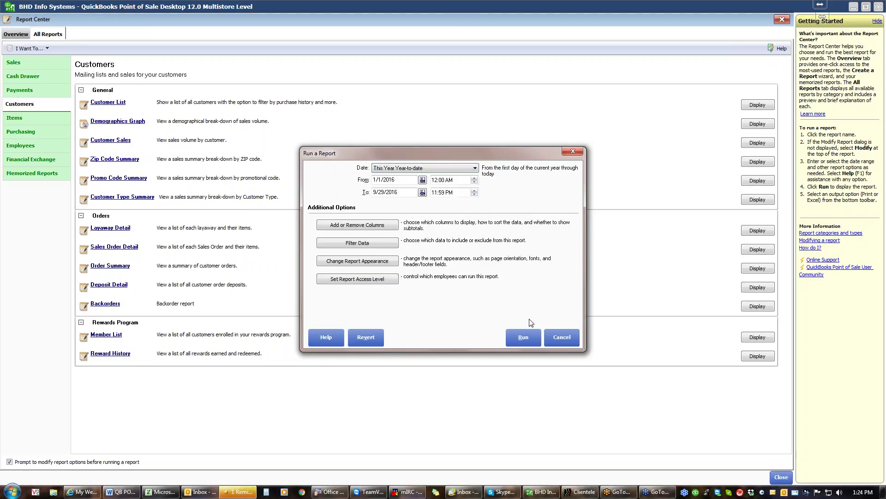
click(526, 335)
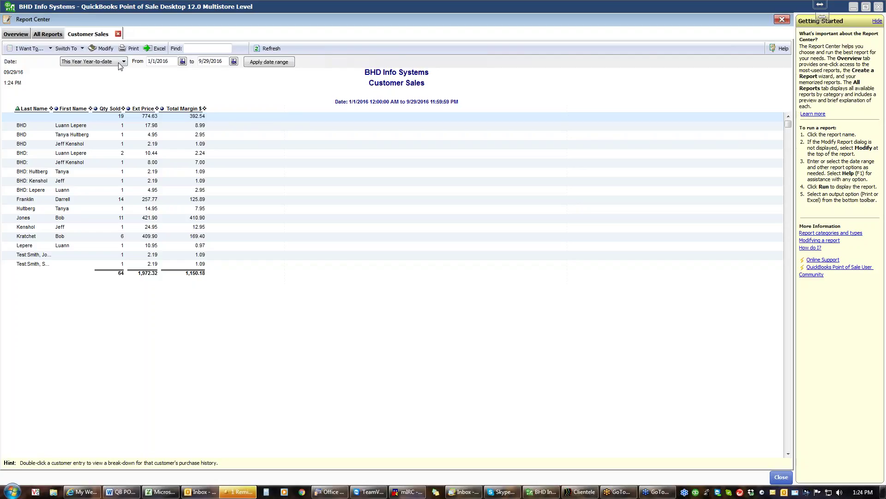
Drill into the customer with 14 items sold, open the Books/DVDs/CDs Sales Detail, and expand the 2/12/2016 receipt.
click(160, 200)
double_click(159, 200)
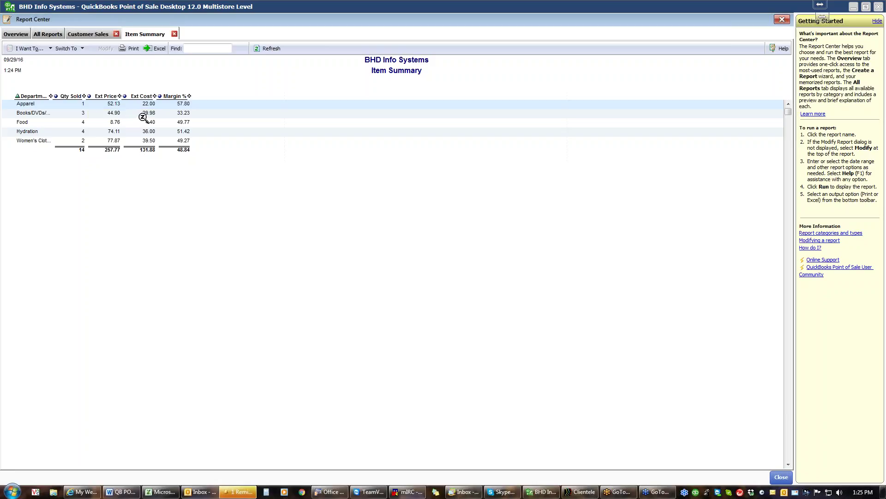
double_click(143, 117)
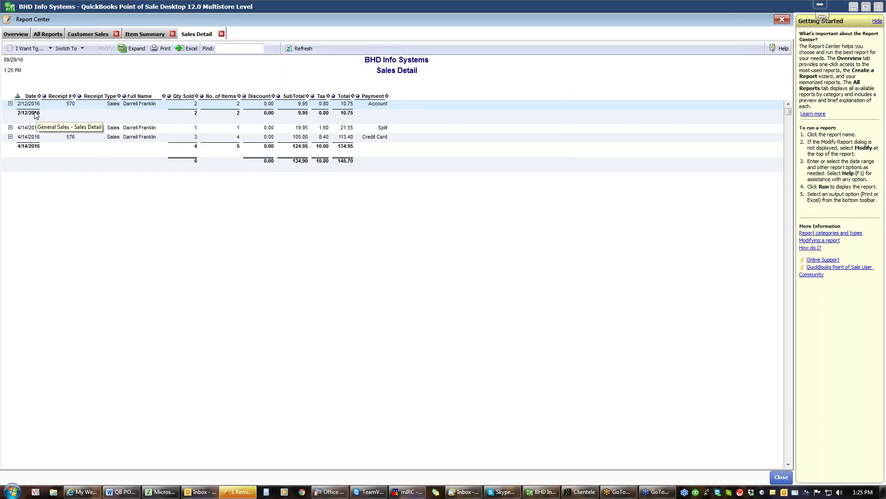
click(10, 104)
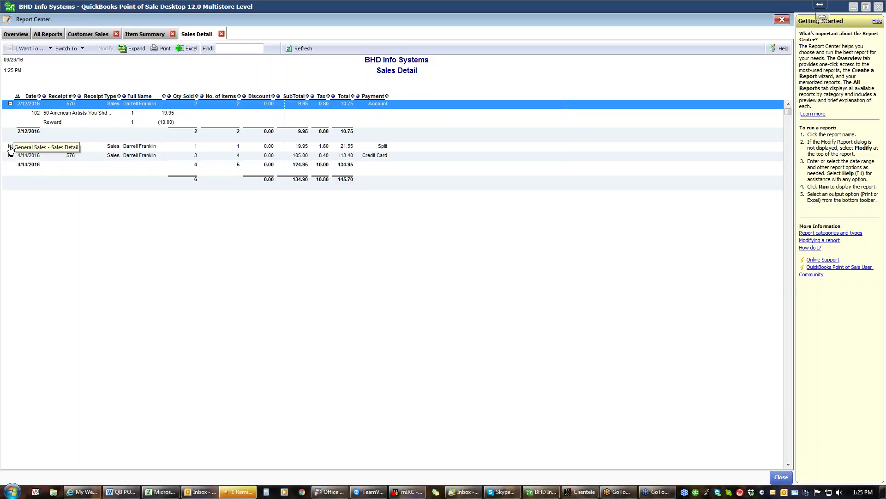
Expand both 4/14/2016 receipts in the Sales Detail, and close the Sales Detail, Item Summary and Customer Sales reports.
click(10, 146)
click(10, 164)
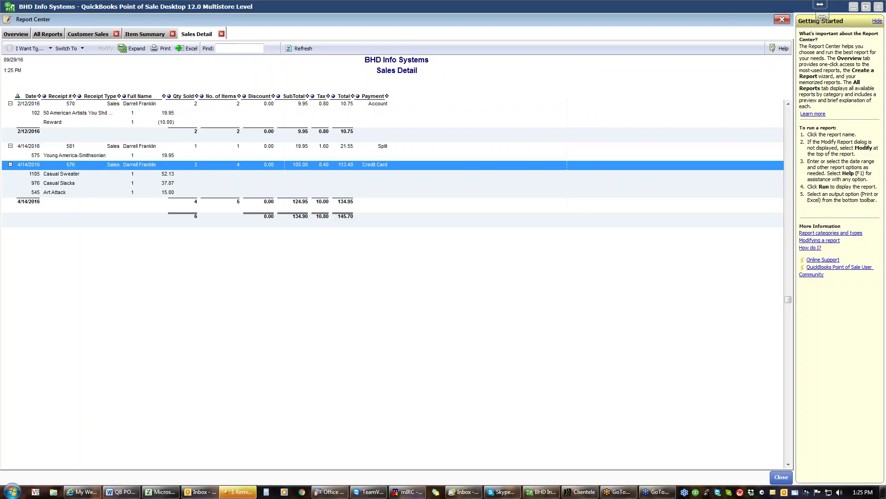
click(221, 34)
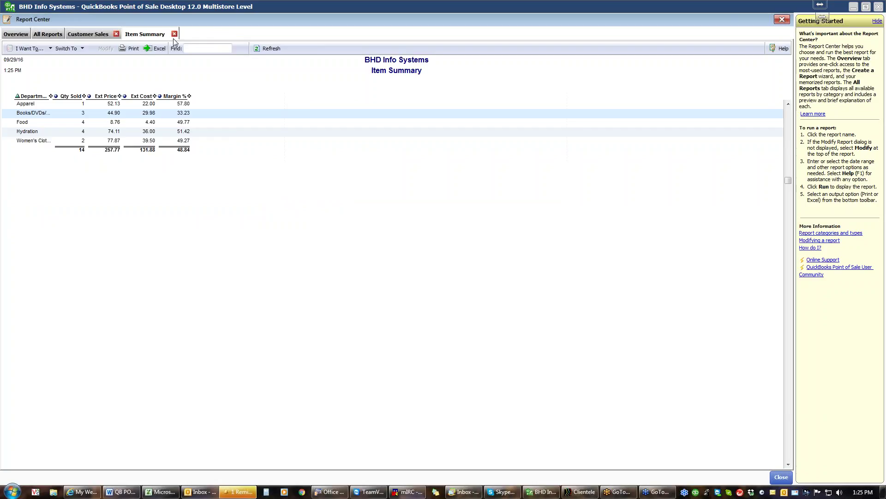
click(174, 34)
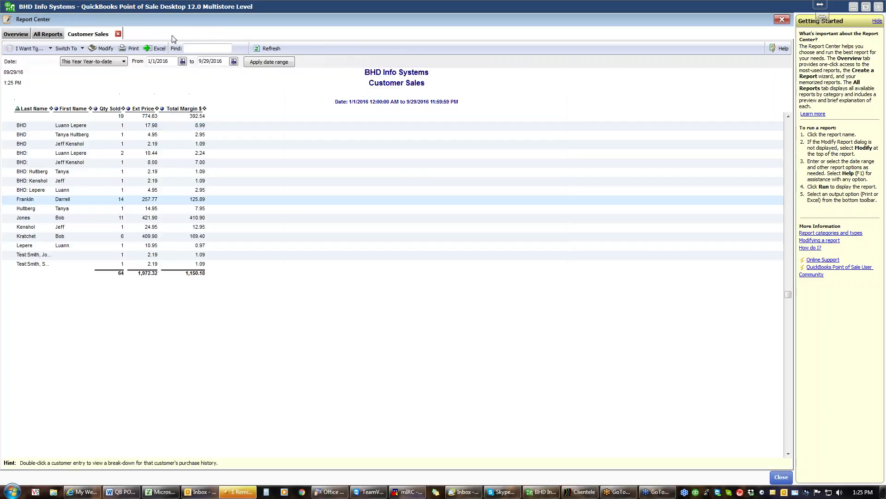
click(118, 34)
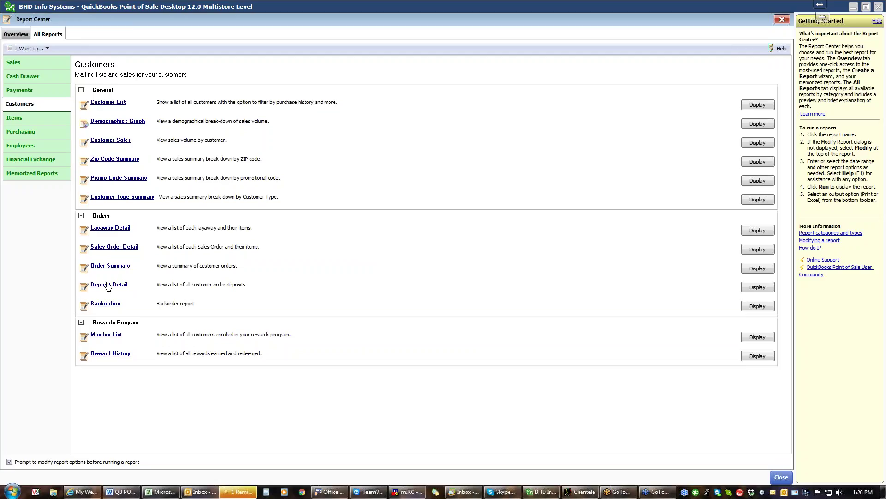
Run the Backorders report from the customer Orders group, and close it after viewing.
click(102, 305)
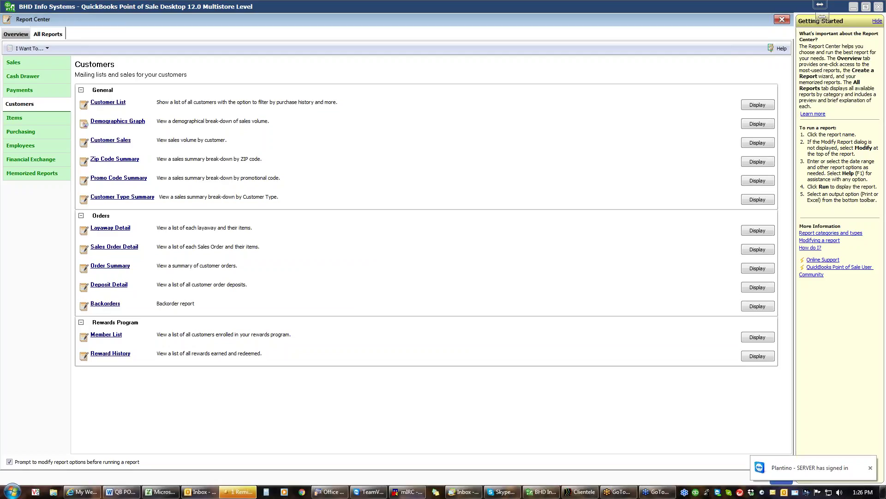
click(530, 316)
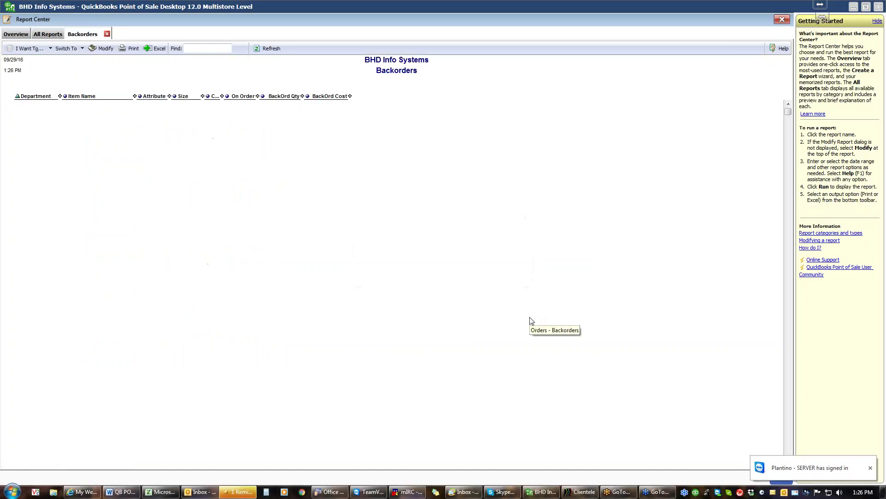
click(107, 33)
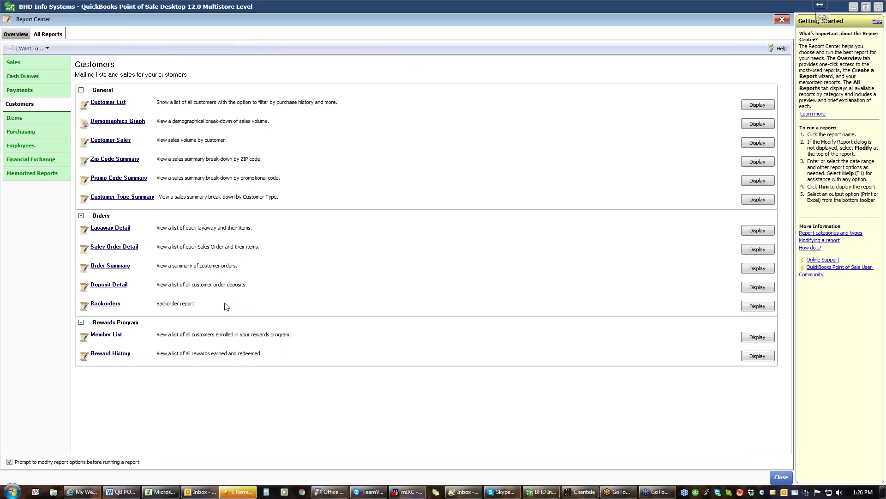
Run the Sales Order Detail report, expand all orders to show their items, and close it after viewing.
click(93, 249)
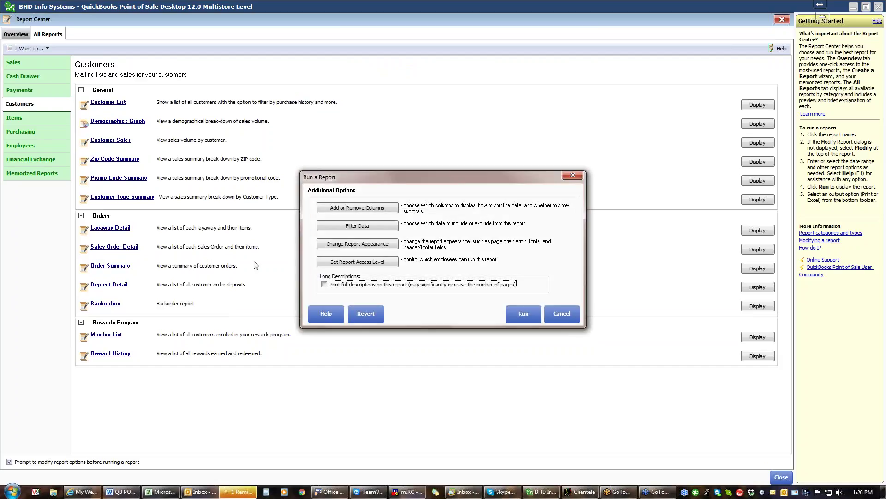
click(523, 317)
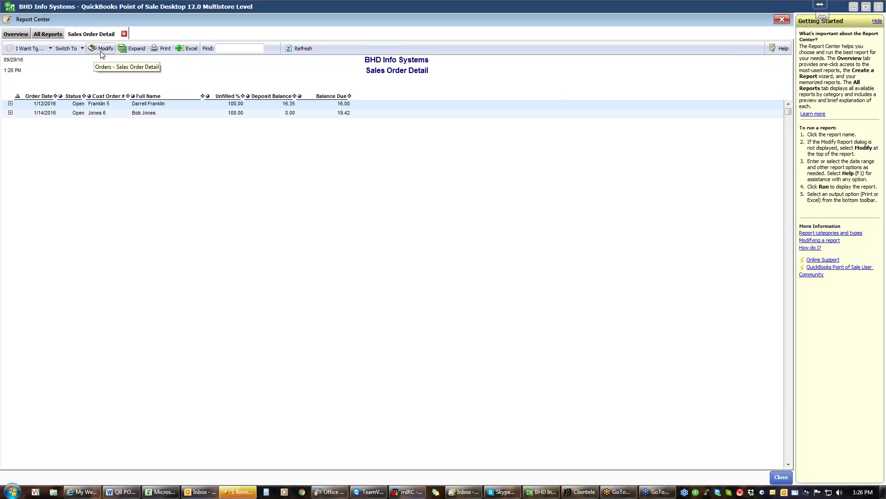
click(144, 54)
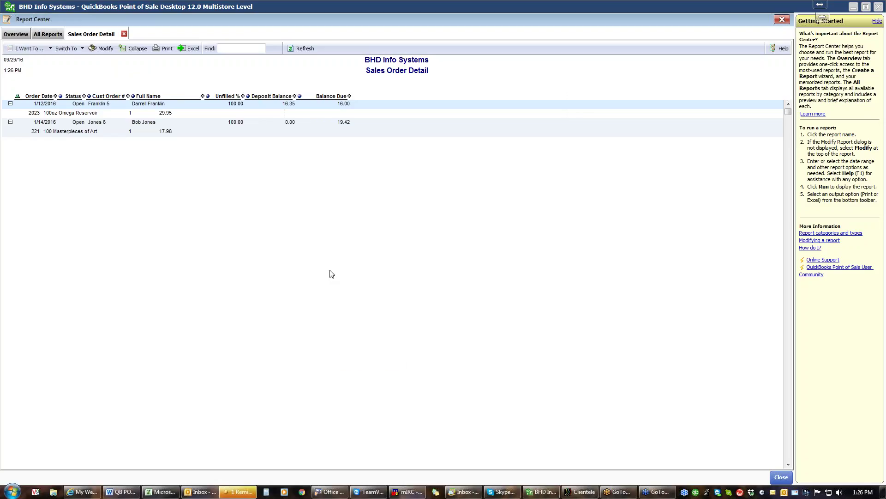
click(124, 34)
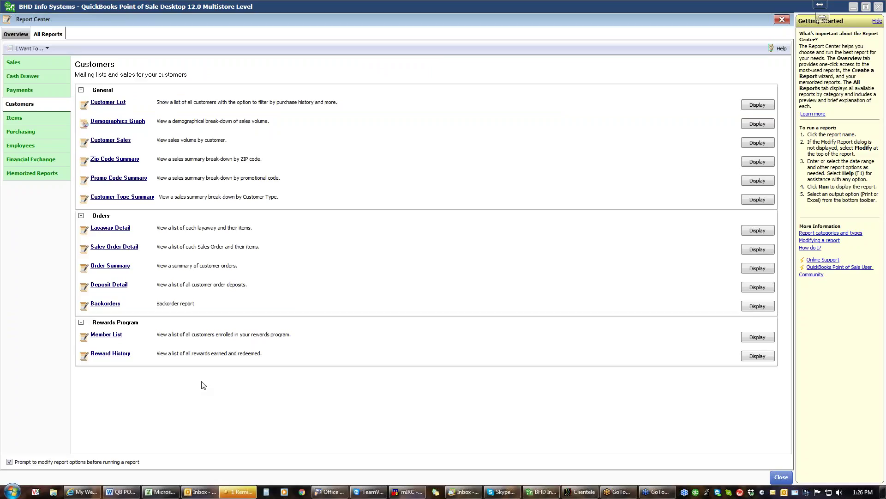
Run the Member List report for the rewards program, and close it after viewing.
click(119, 336)
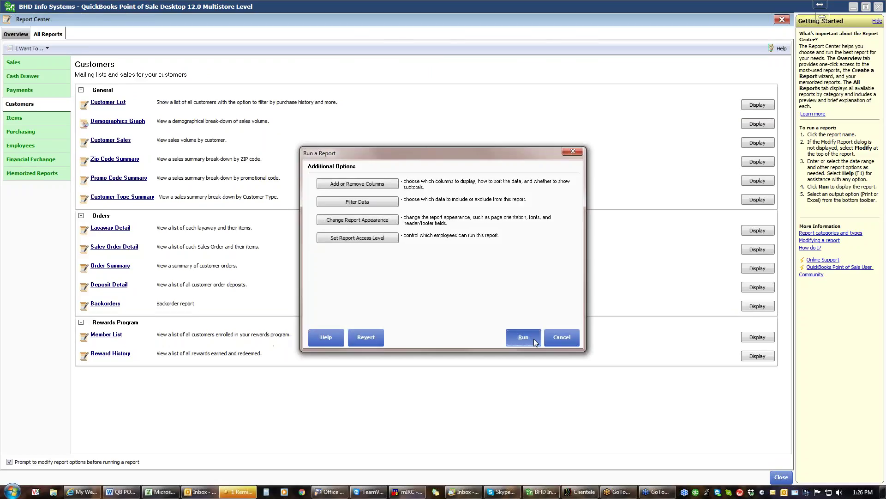
click(534, 339)
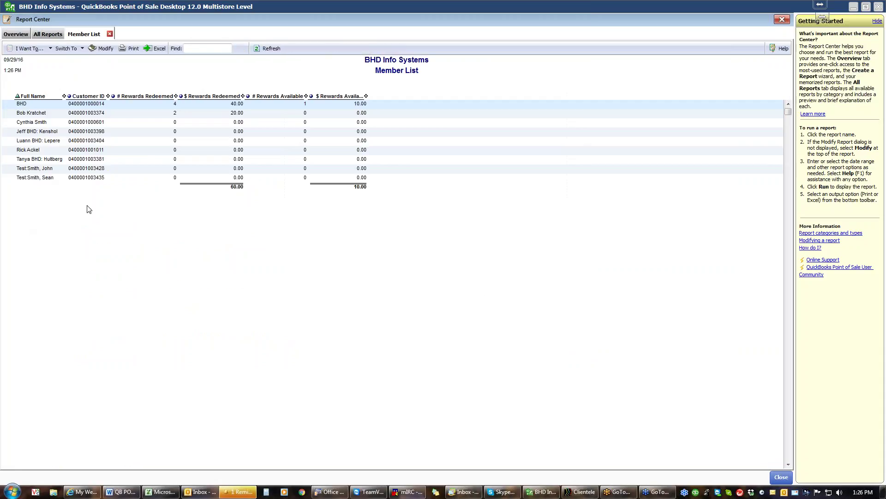
click(110, 34)
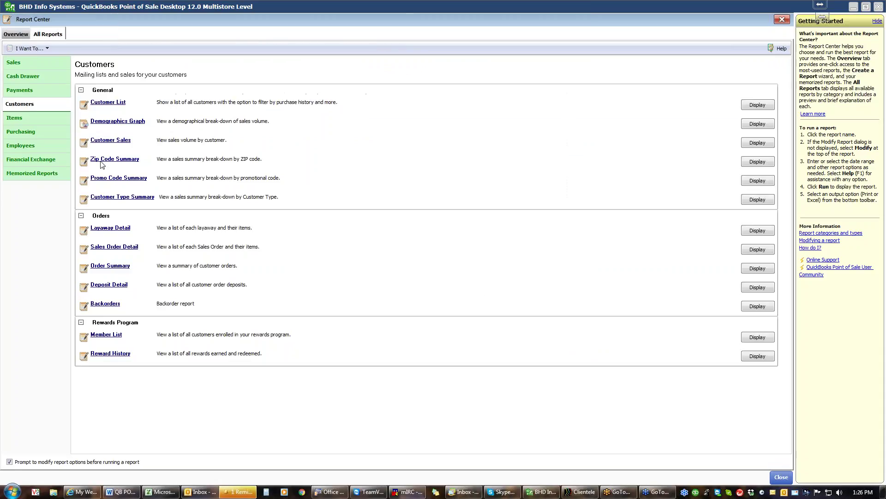
Run the Reward History report for all earned dates, and close it after viewing.
click(116, 353)
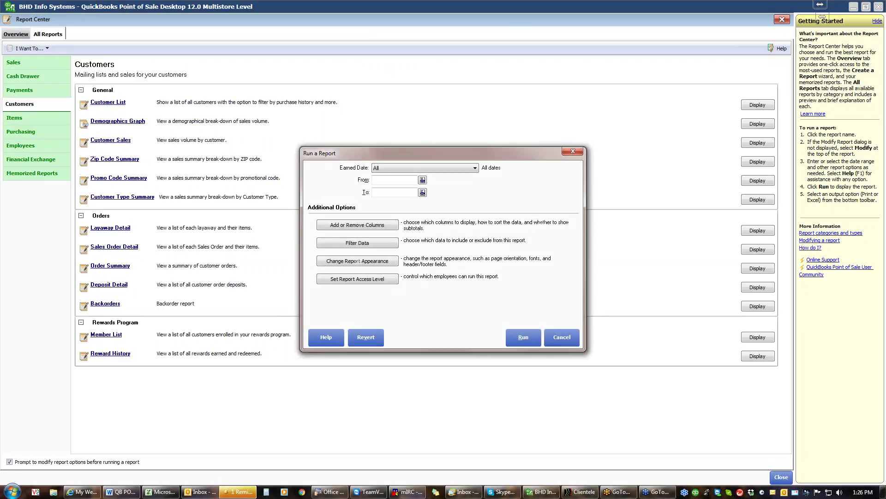
click(531, 333)
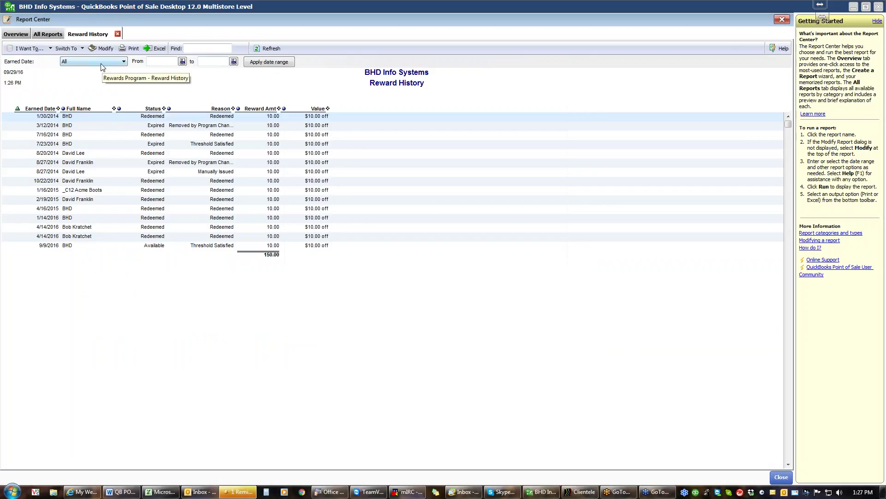
click(118, 33)
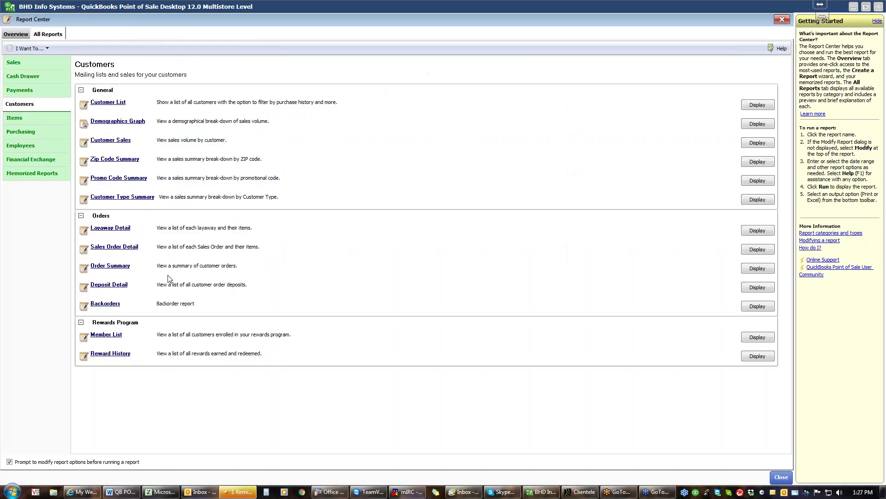
Run the current inventory Summary report from the Items category, and close it after viewing.
click(31, 120)
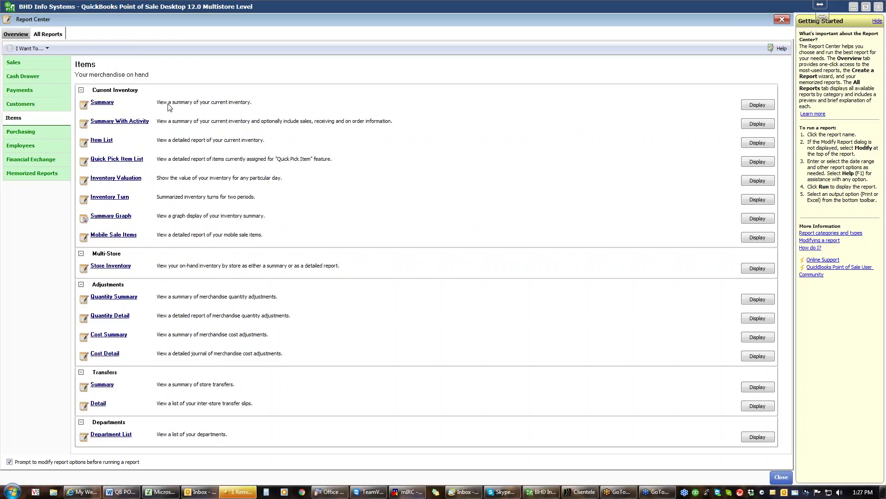
click(110, 106)
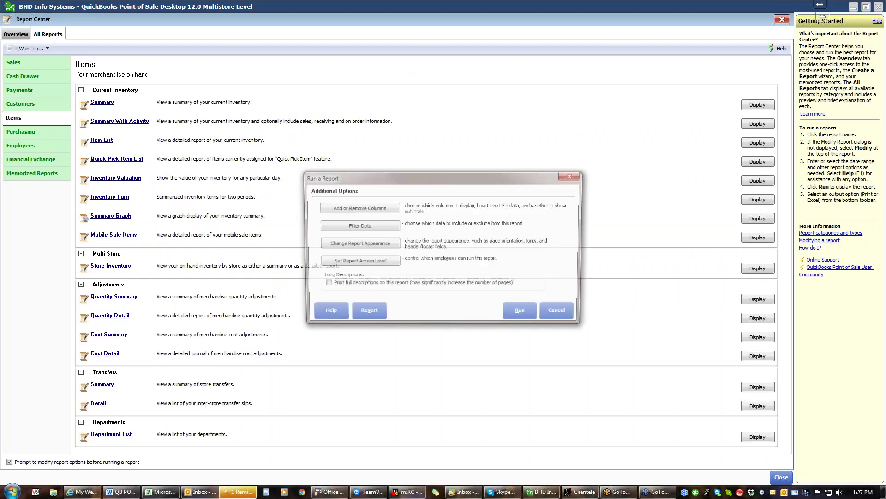
click(523, 314)
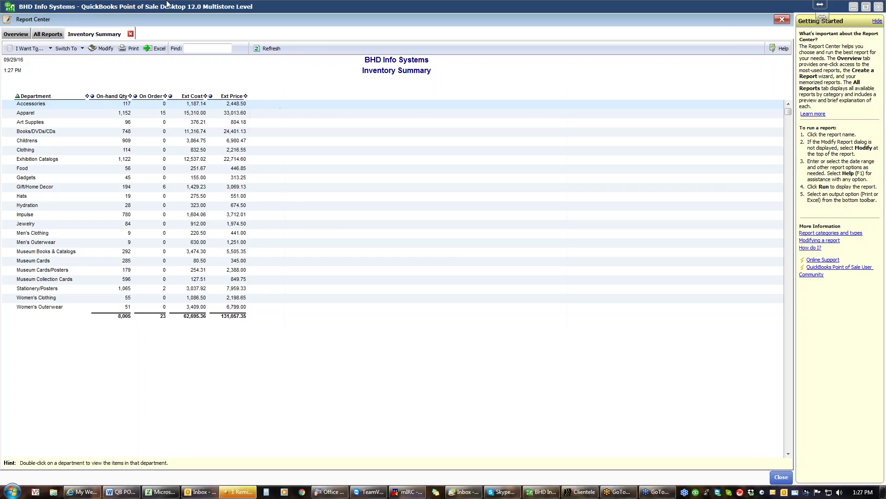
click(130, 34)
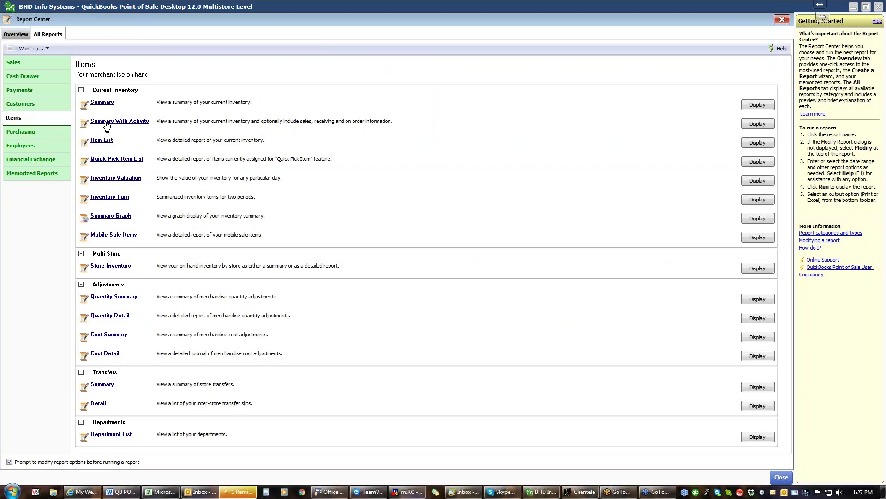
Run the Summary With Activity inventory report for This Year Year-to-date.
click(107, 124)
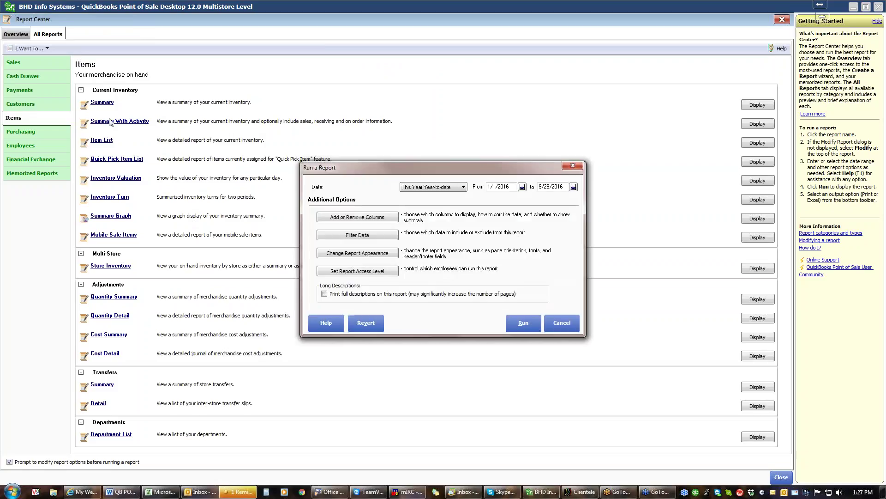
click(527, 327)
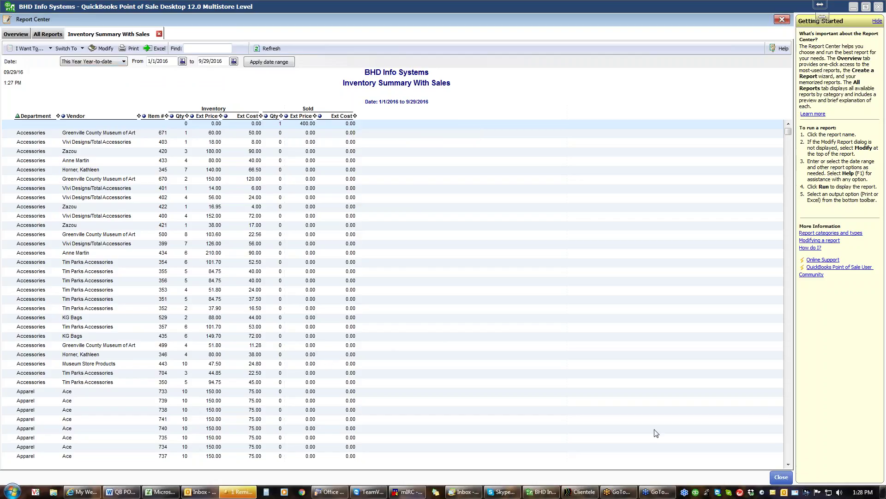
Examine the inventory and sold figures of all departments through to the report totals, and close the Inventory Summary With Sales report.
click(790, 451)
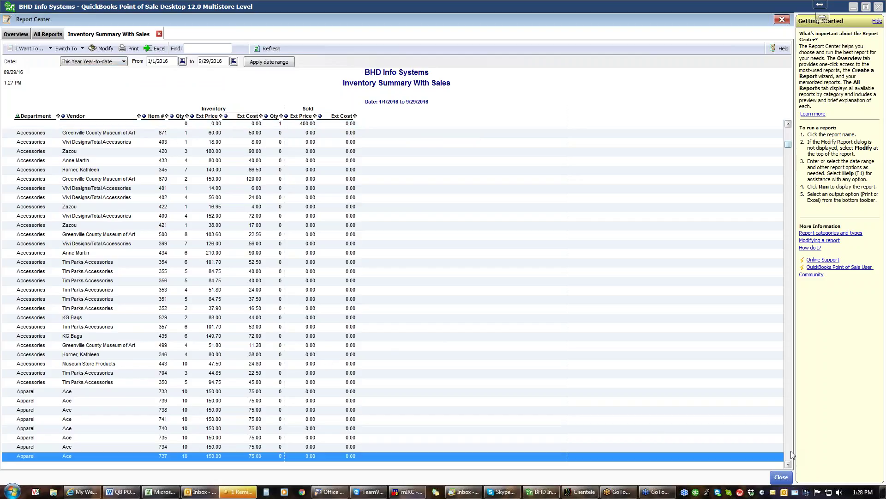
click(790, 451)
click(791, 451)
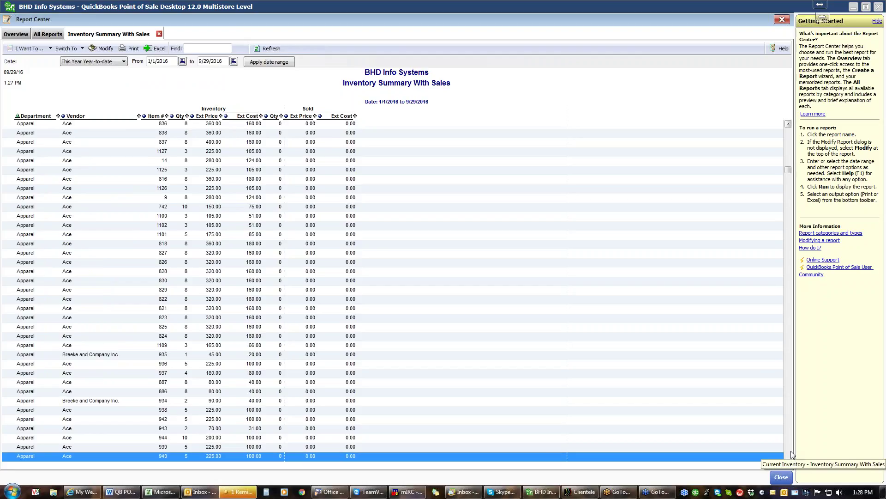
click(791, 454)
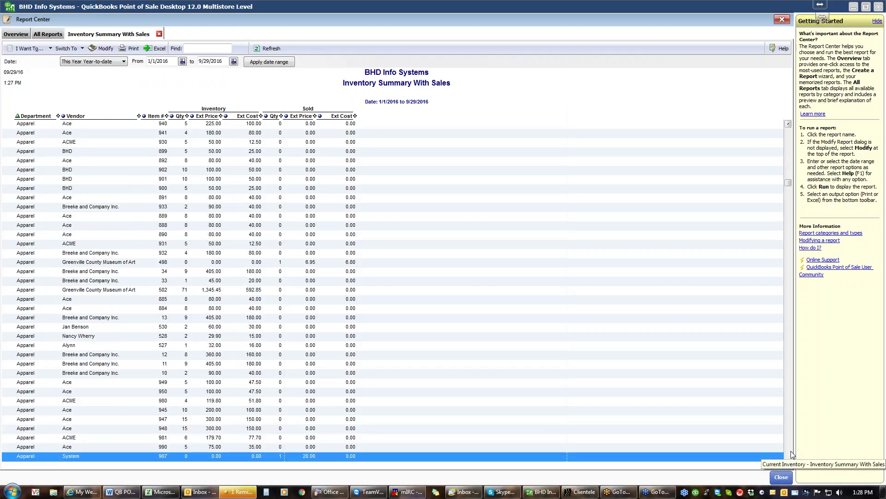
click(790, 453)
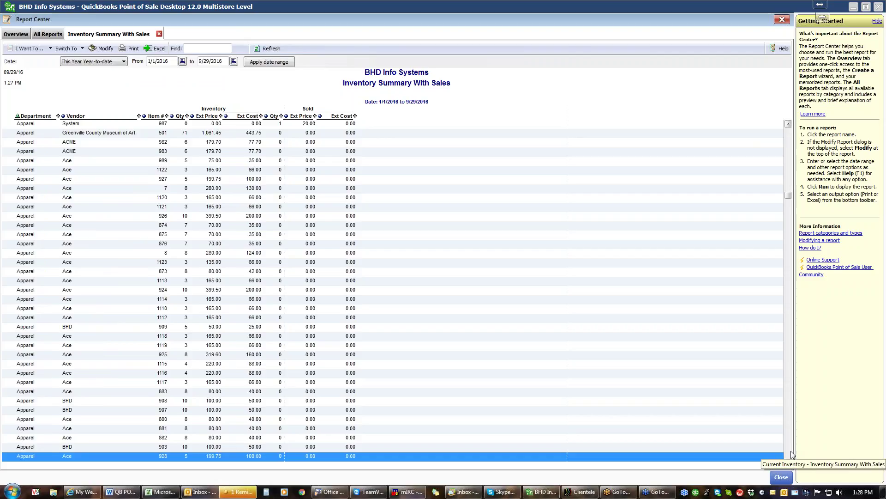
click(791, 453)
click(790, 454)
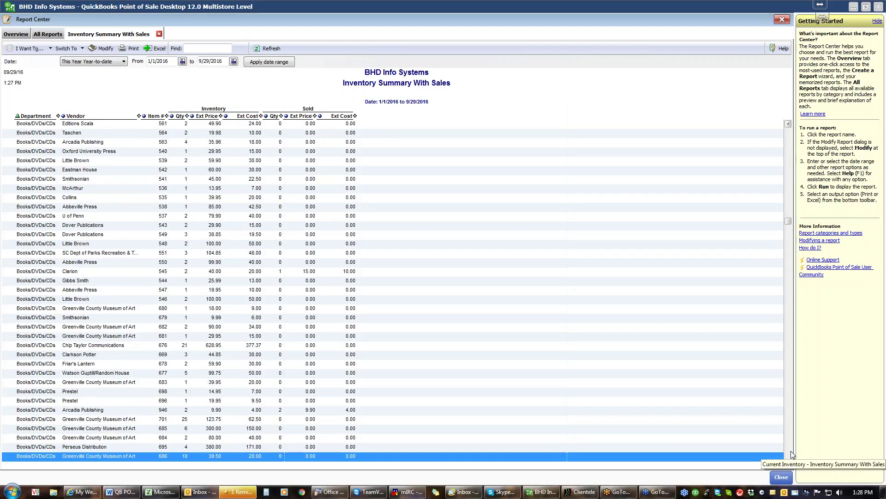
click(791, 454)
click(791, 454)
click(791, 454)
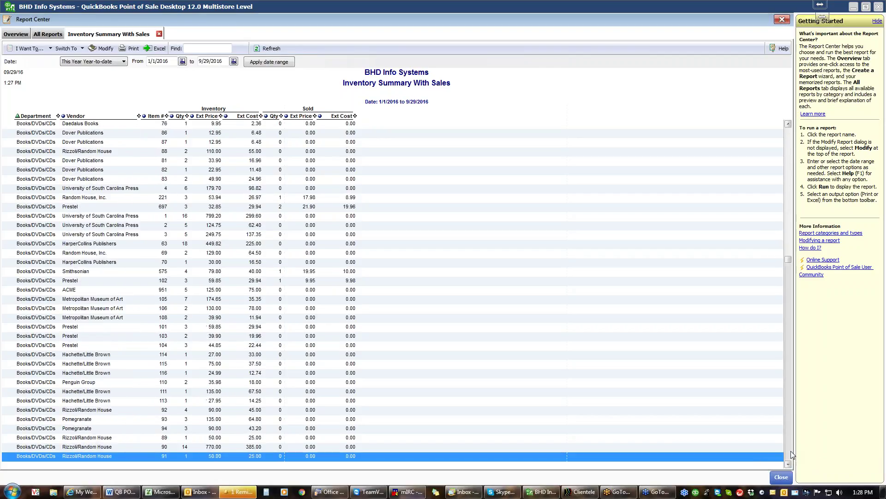
click(791, 454)
click(791, 454)
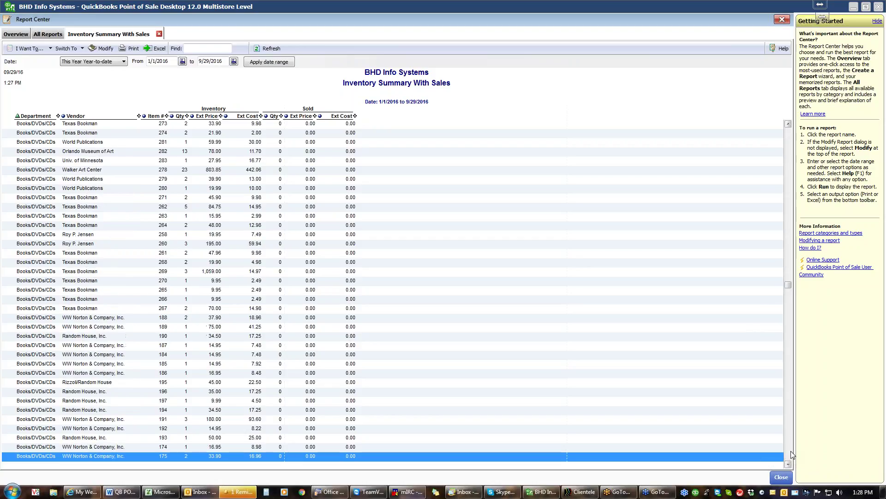
click(791, 454)
click(790, 454)
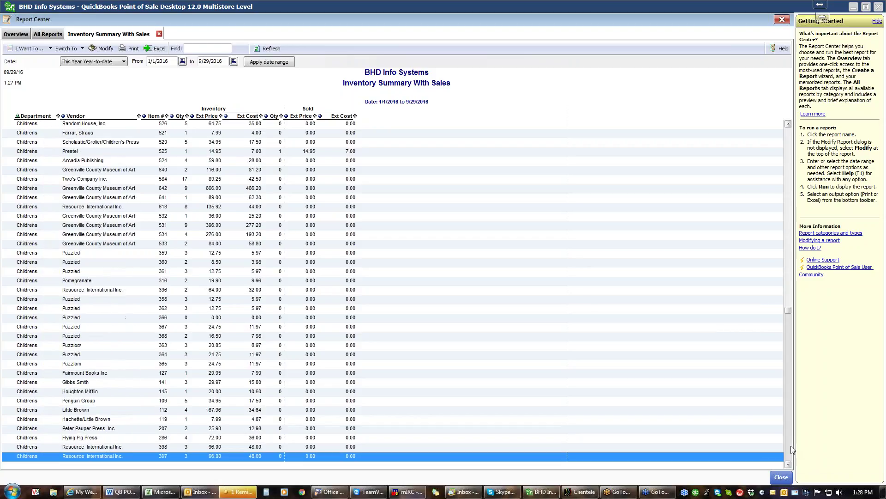
click(790, 453)
click(790, 454)
click(791, 454)
click(790, 454)
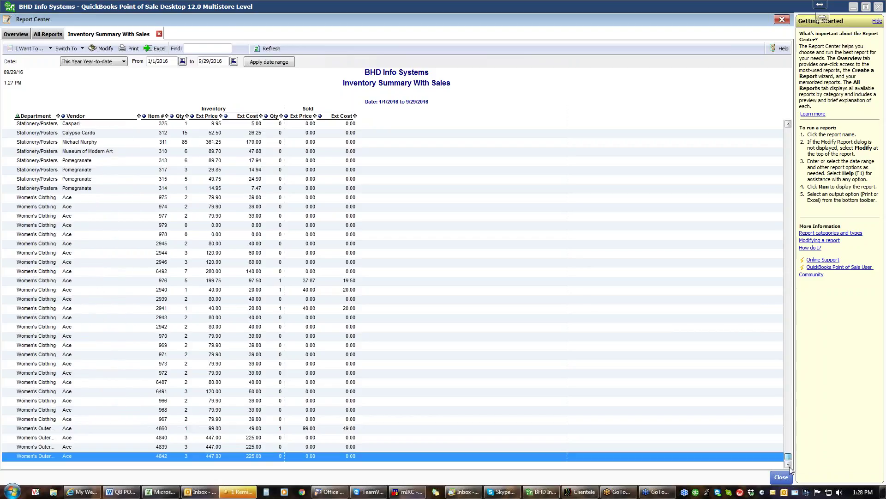
click(790, 453)
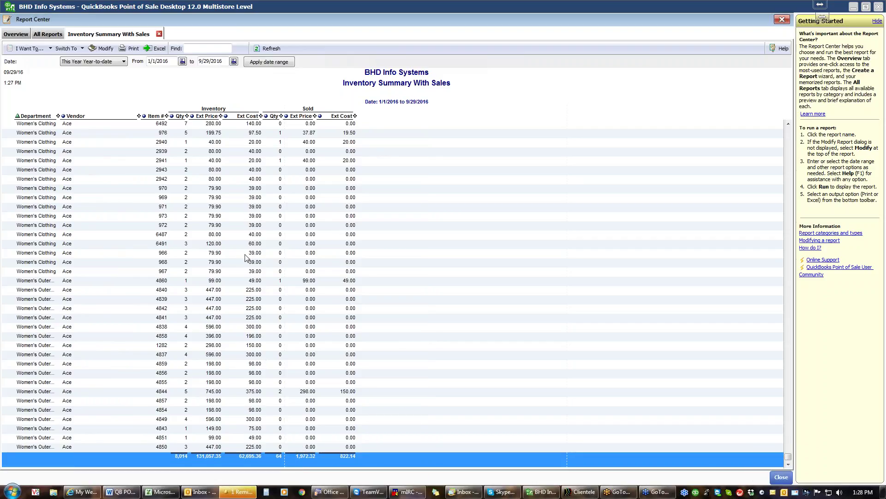
click(159, 34)
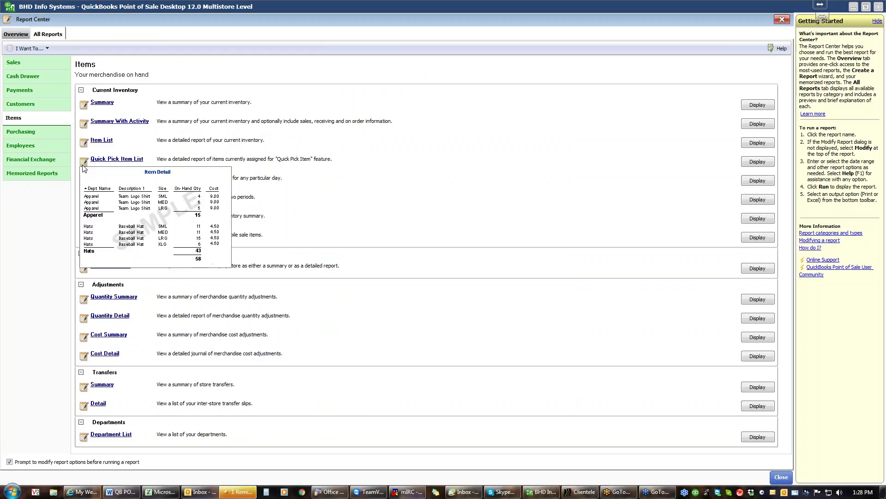
Run the current inventory Item List report, review it through to the grand totals, and close it.
click(103, 140)
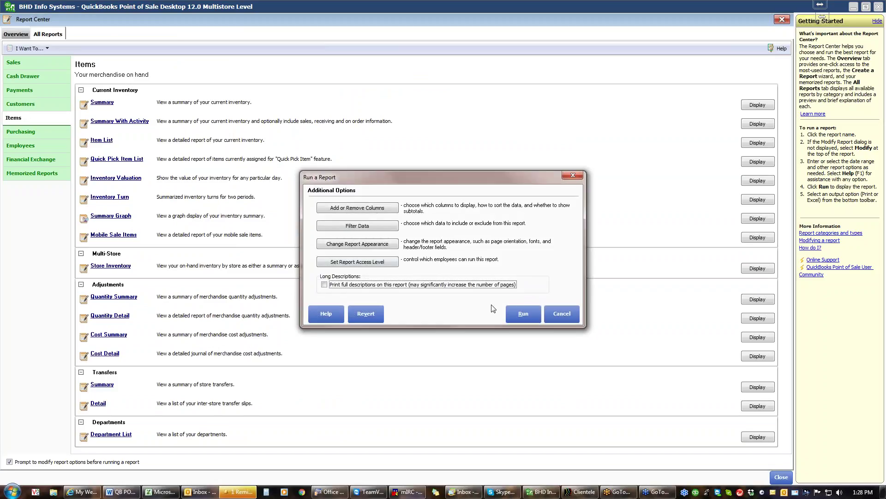
click(522, 312)
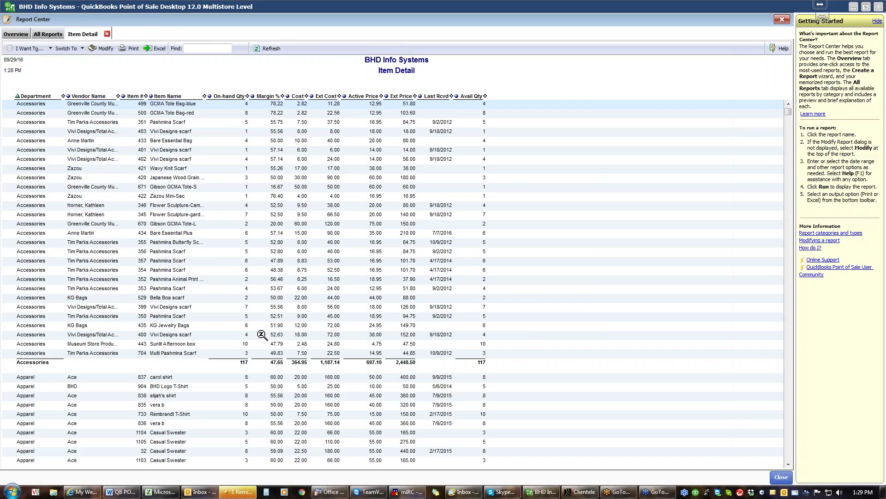
mouse_move(518, 493)
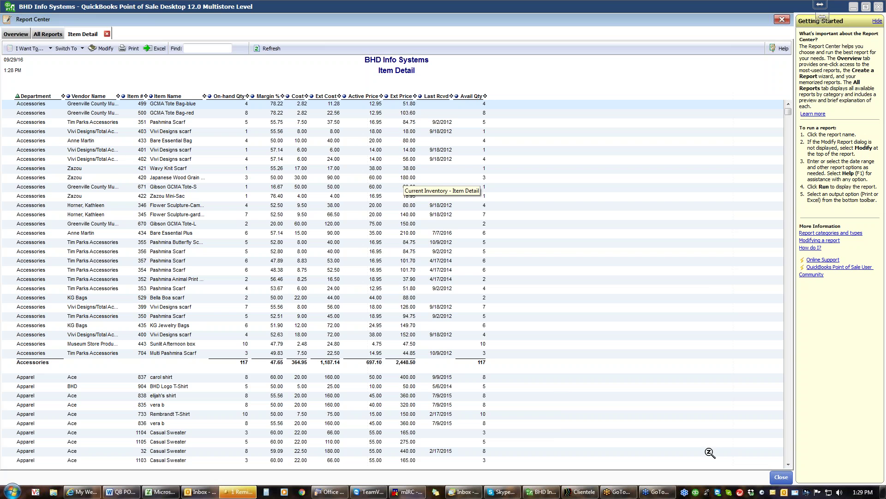
scroll(791, 459, down, 20)
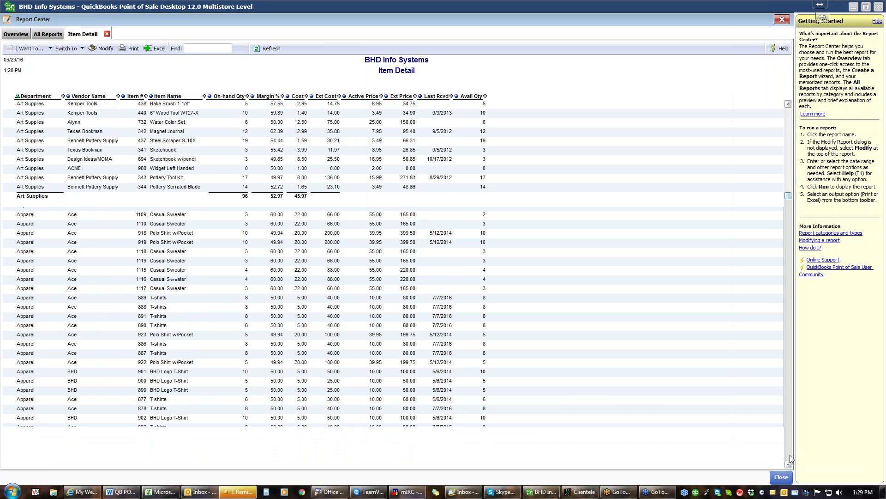
scroll(790, 458, down, 15)
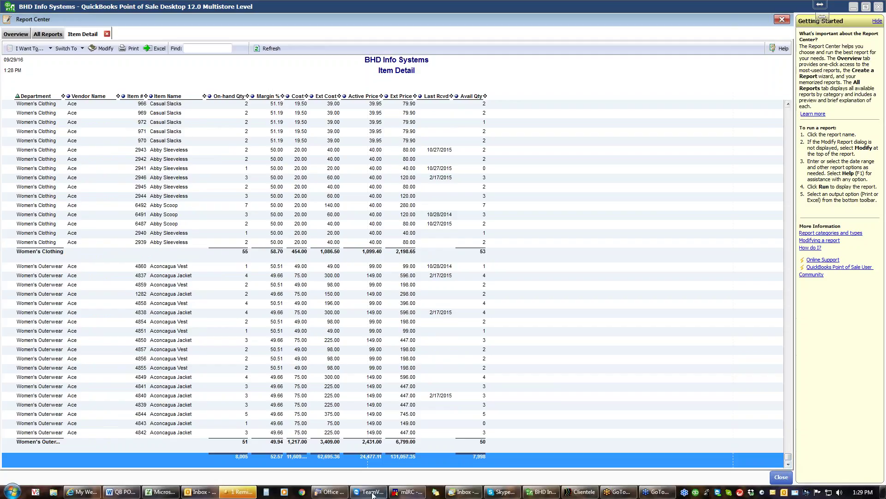
click(329, 442)
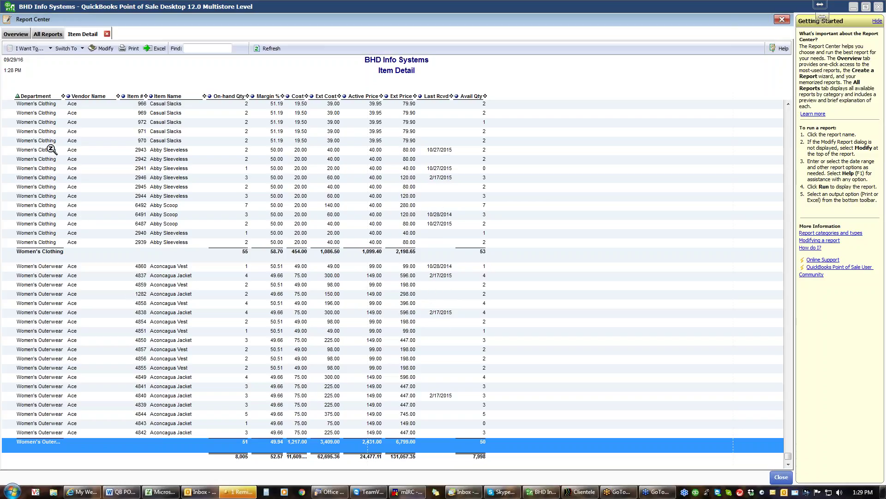
click(107, 34)
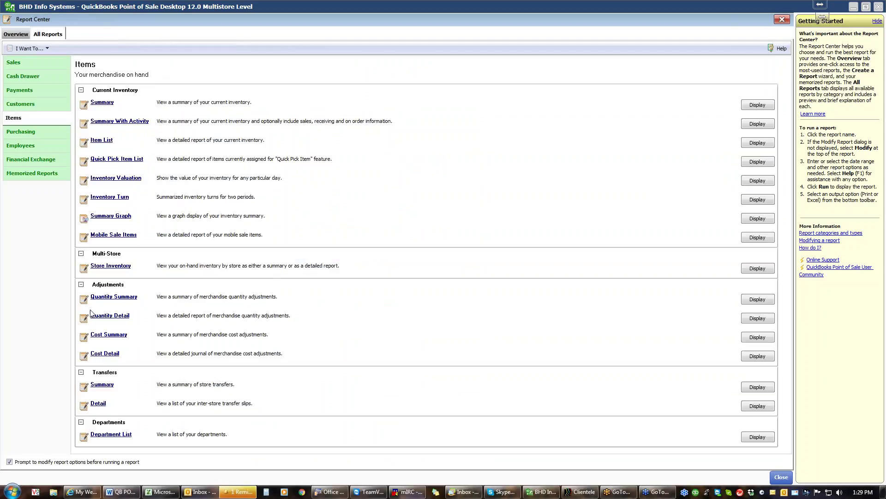
Run the Inventory Valuation report for the custom date 3/31/2016, review it through to the totals, and close it.
click(104, 181)
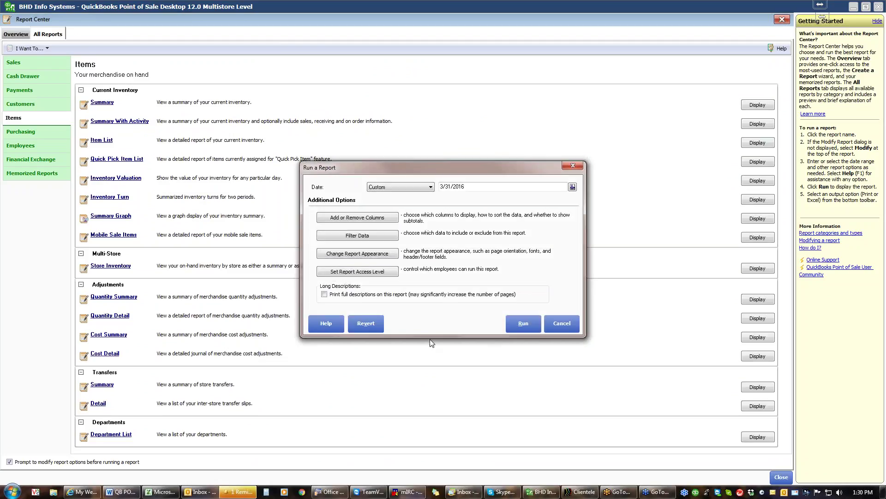
click(524, 325)
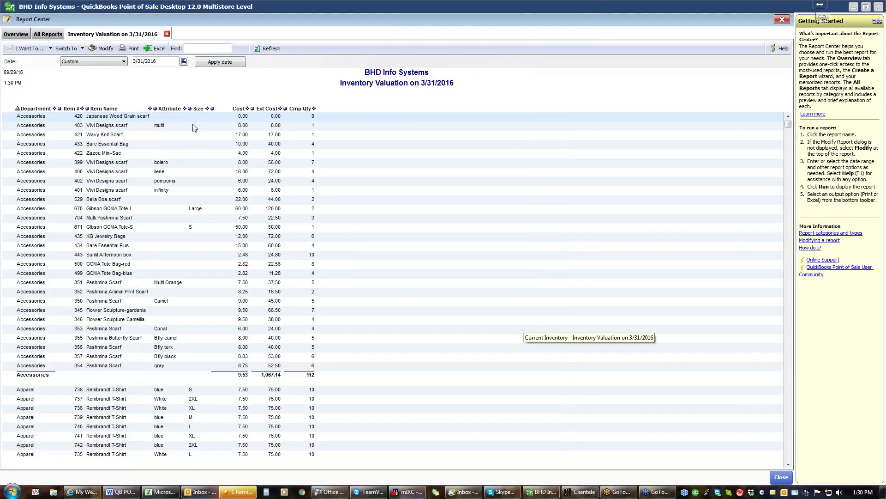
click(788, 456)
click(789, 456)
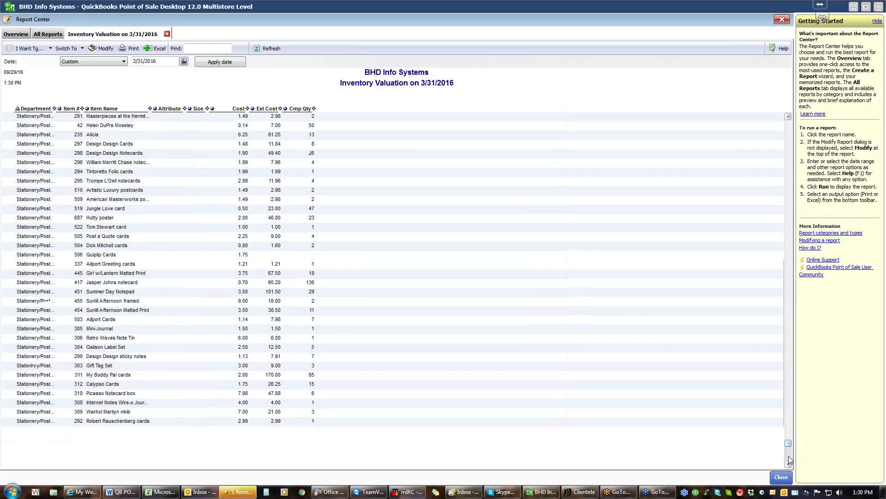
click(789, 464)
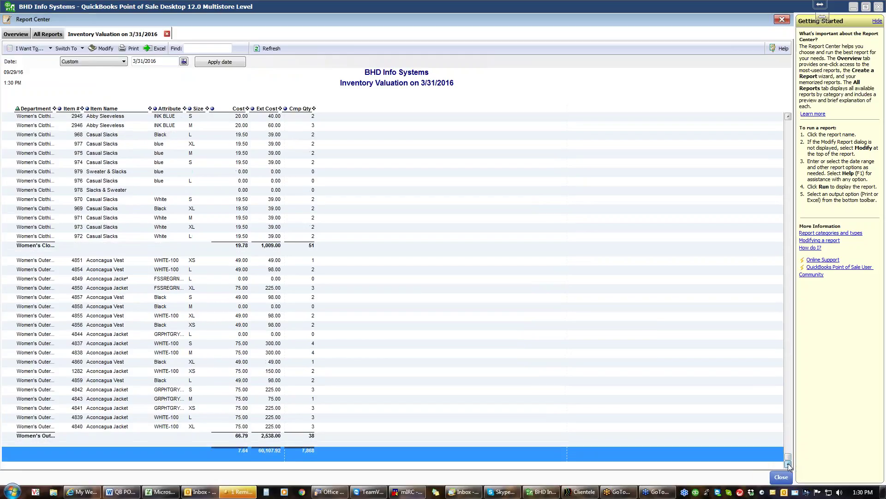
click(261, 438)
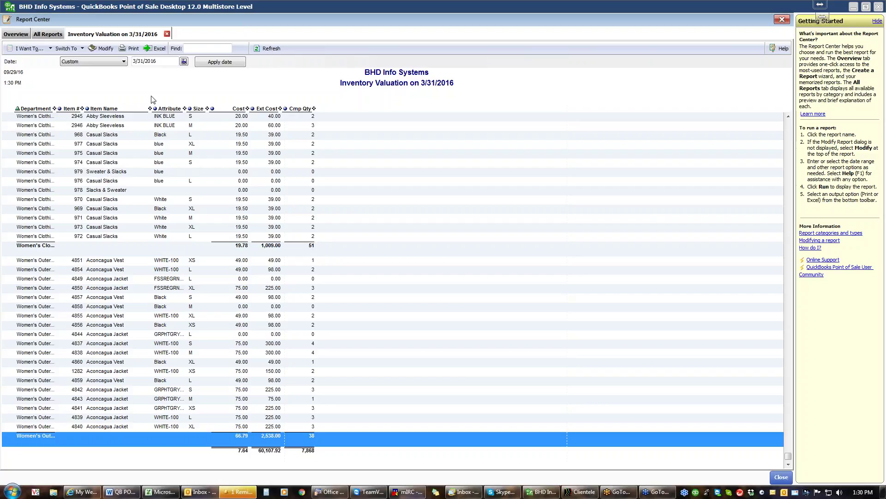
click(167, 34)
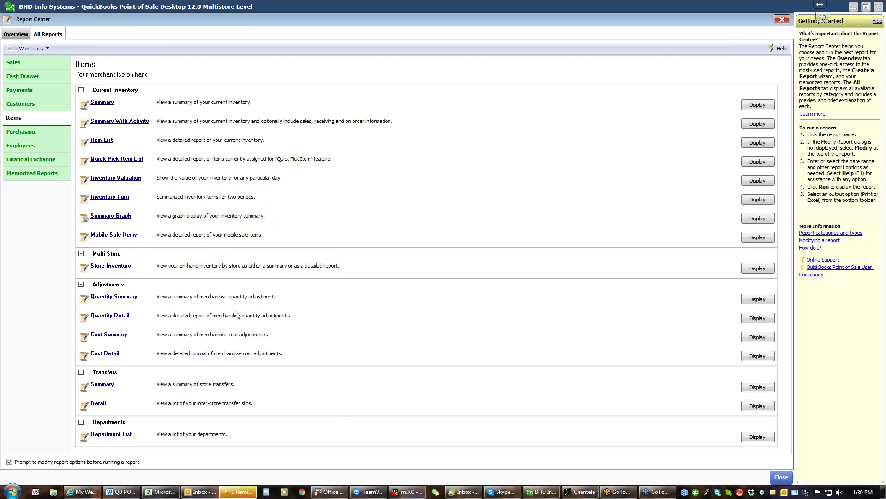
Run the inventory Summary Graph, view the available grouping choices for its bars, and close the graph.
click(114, 217)
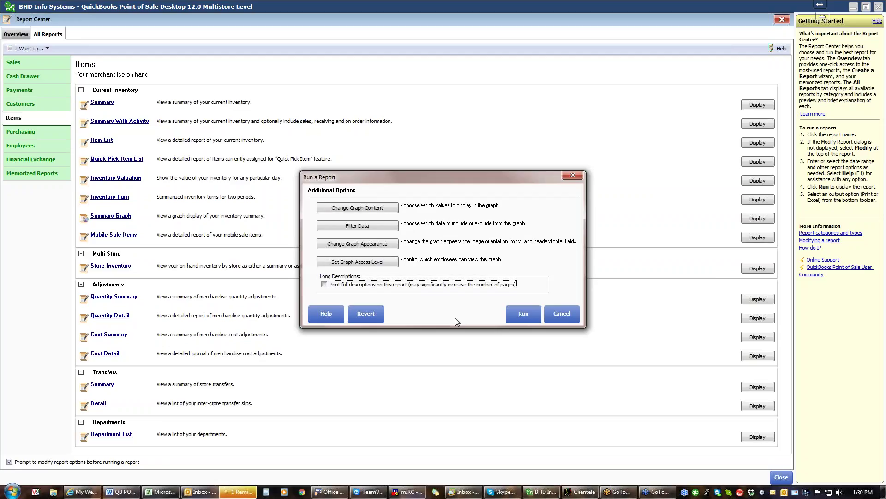
click(515, 315)
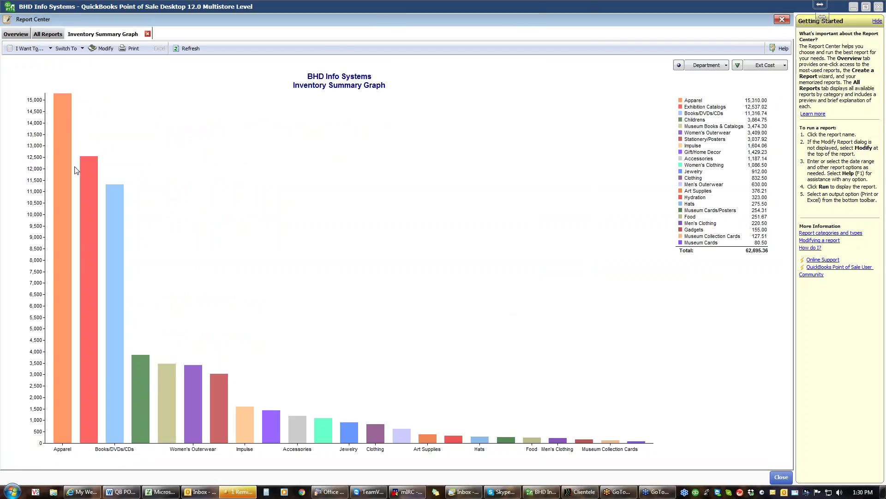
click(725, 66)
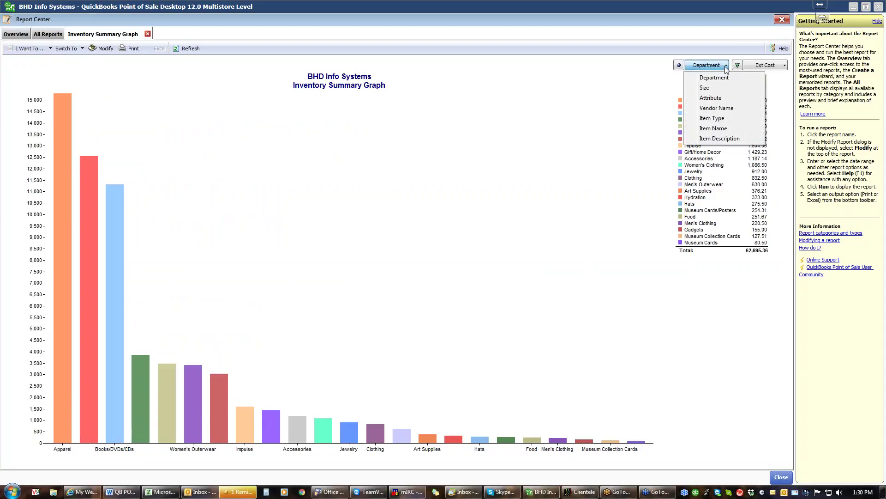
click(450, 183)
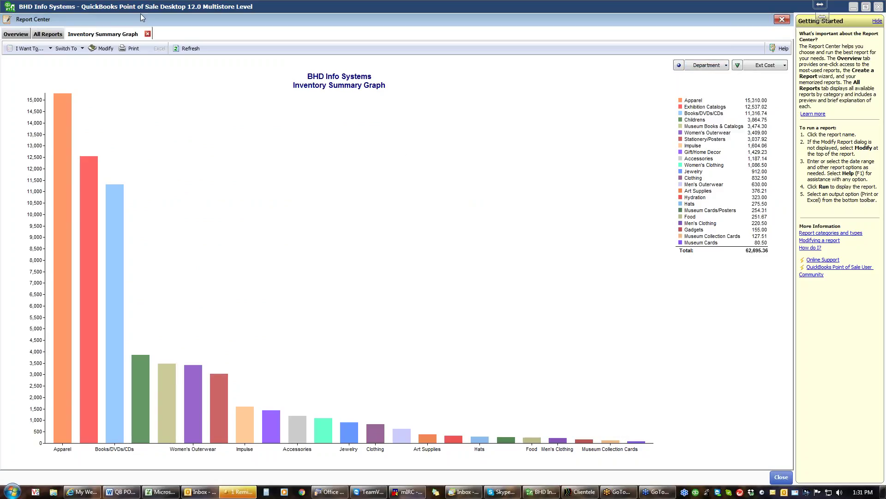
click(148, 34)
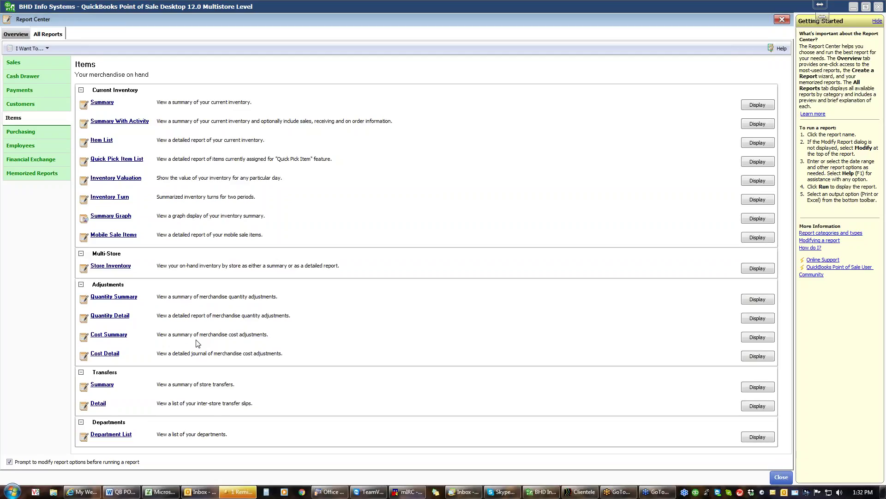
Run the Quantity Summary adjustments report for all dates, review it through to the total, and close it.
click(125, 299)
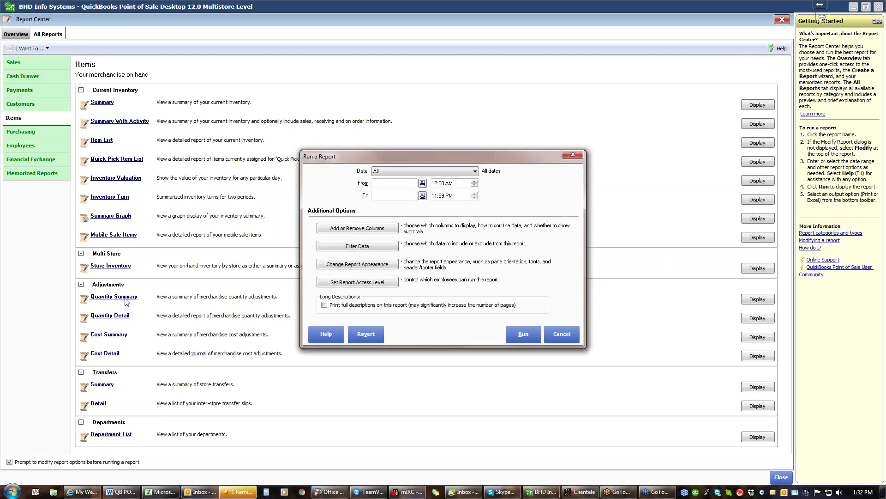
click(515, 336)
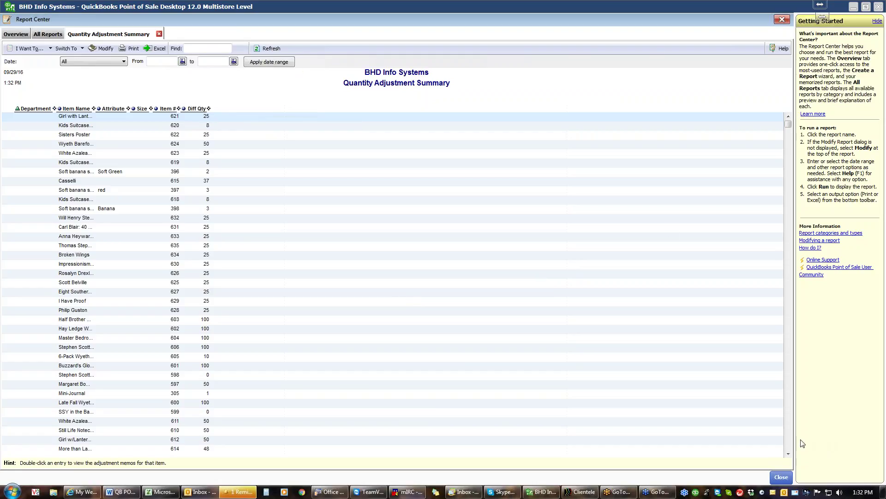
click(789, 444)
drag(790, 447, 790, 446)
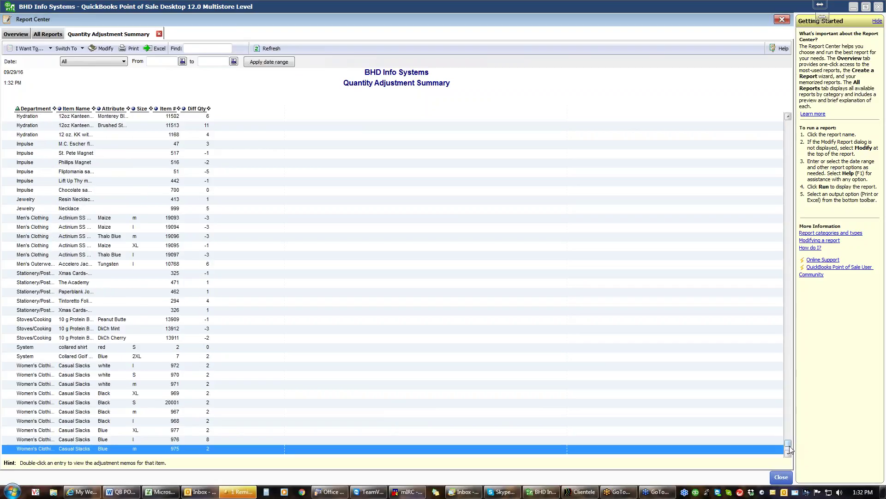
click(787, 453)
click(788, 455)
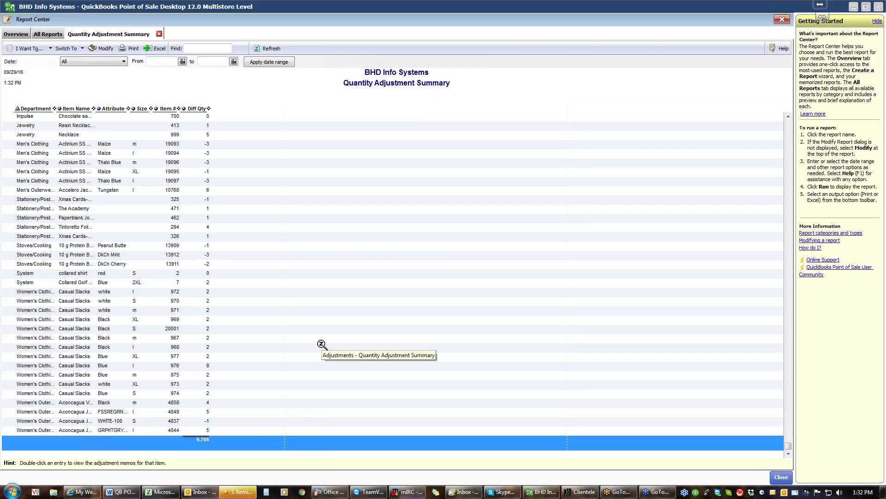
click(201, 431)
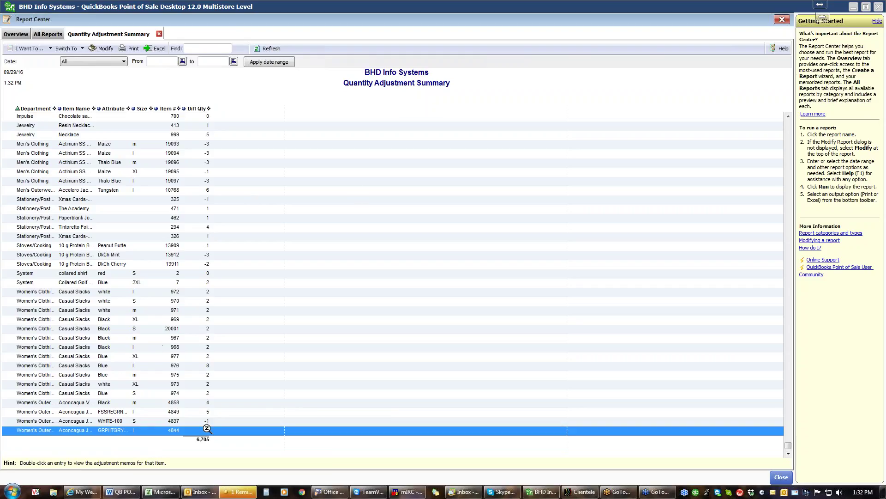
click(160, 34)
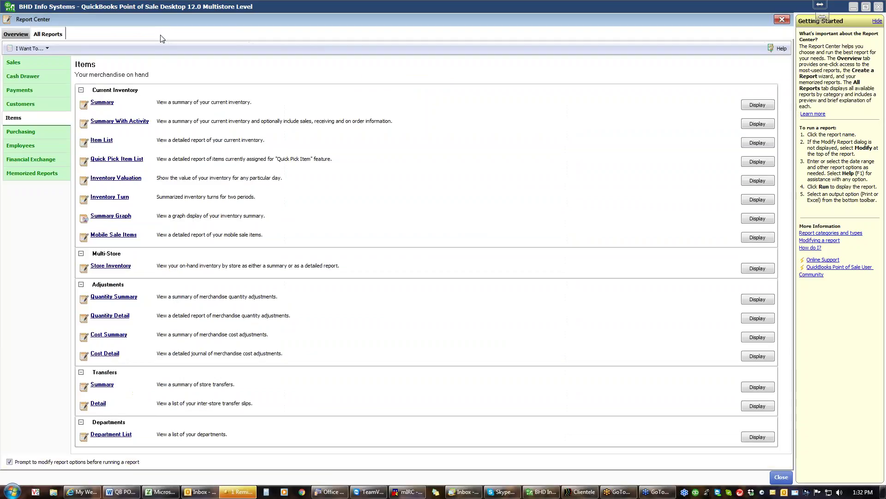
Run the Quantity Detail adjustments report for This Year Year-to-date and close it, and run the Cost Summary adjustments report.
click(118, 319)
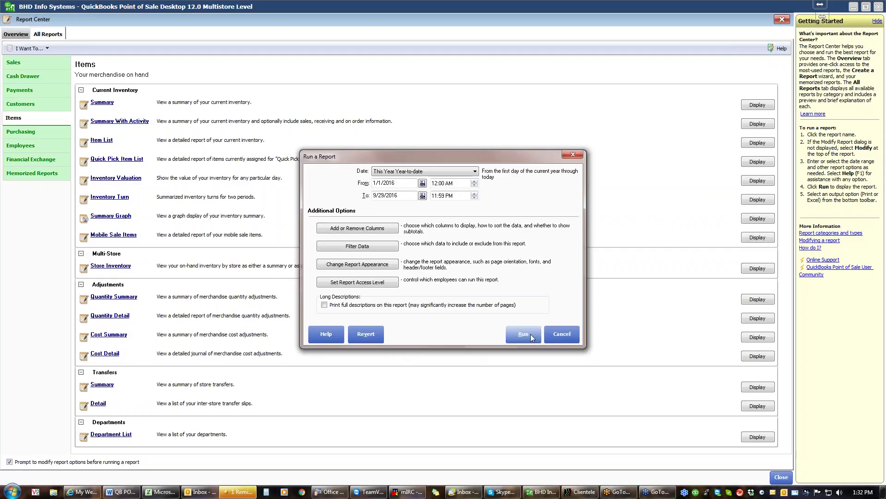
click(524, 333)
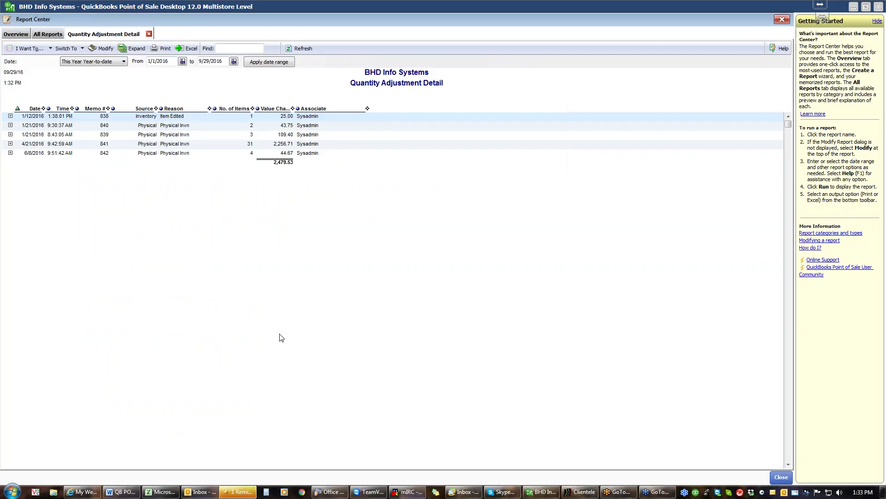
click(149, 34)
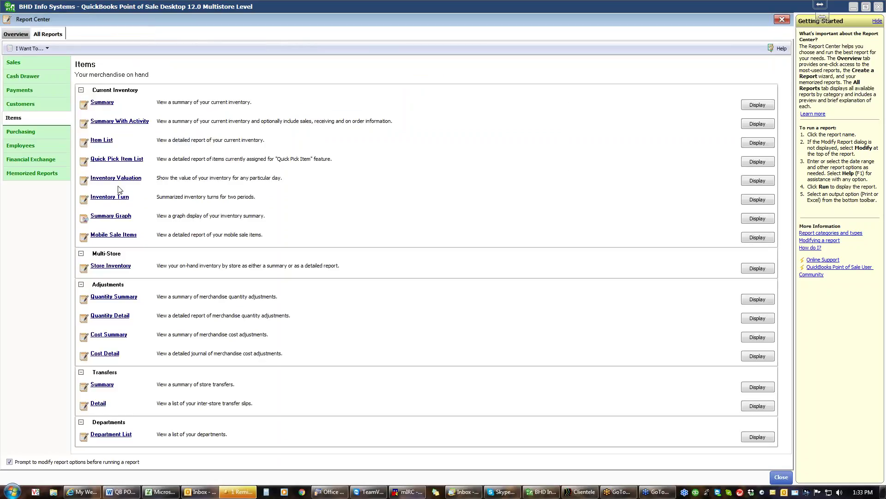
click(102, 339)
click(520, 331)
Run the On Order Summary report from the Purchasing category, and close it after viewing.
click(19, 132)
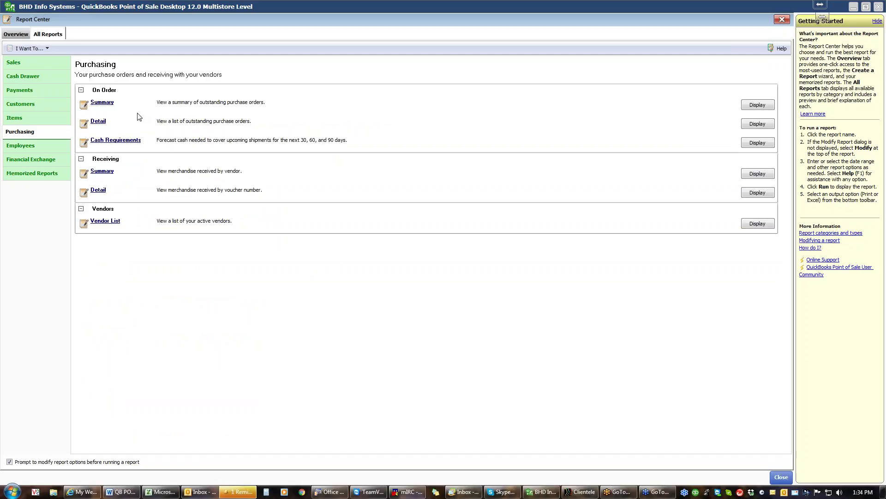
click(102, 105)
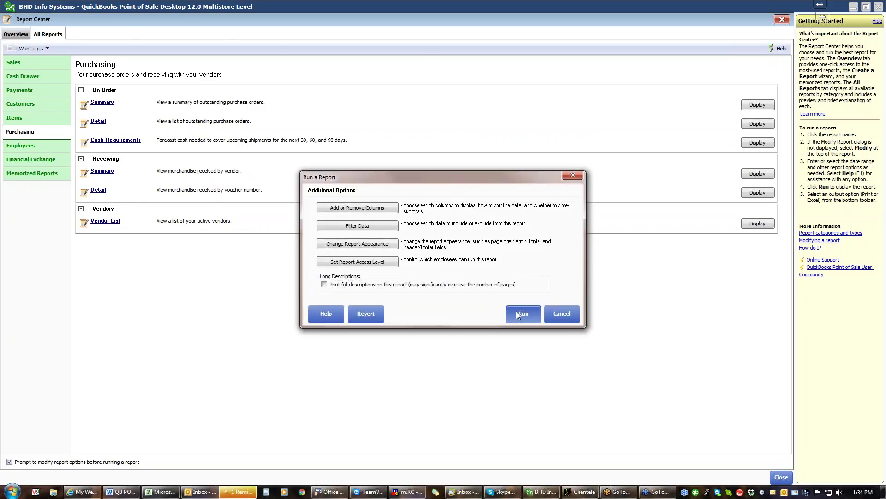
click(516, 312)
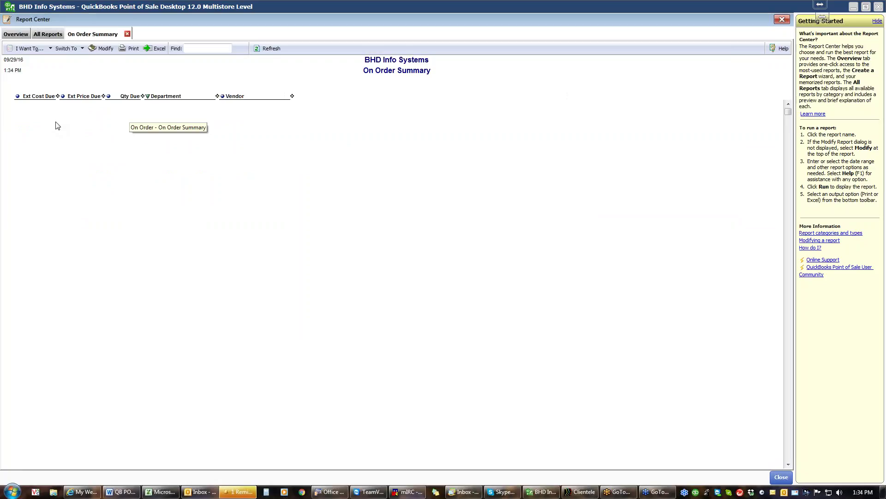
click(127, 34)
Run the On Order Detail report of outstanding purchase orders, and close it after viewing.
click(100, 121)
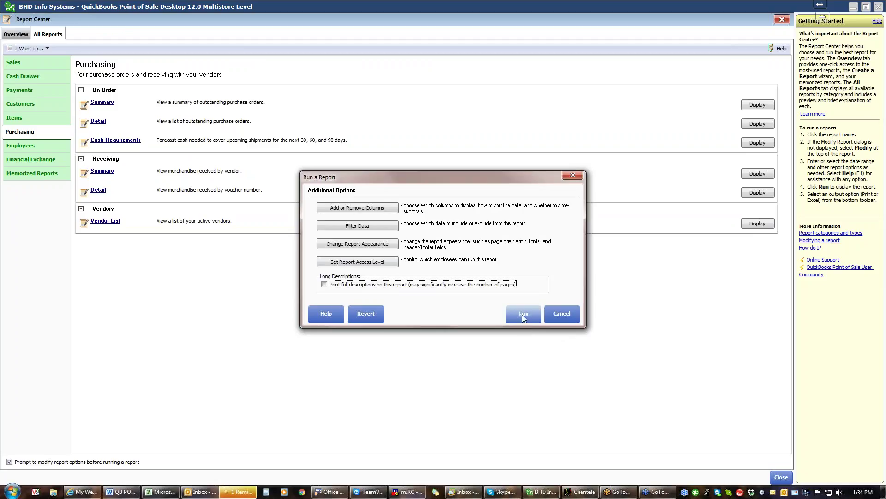
click(523, 314)
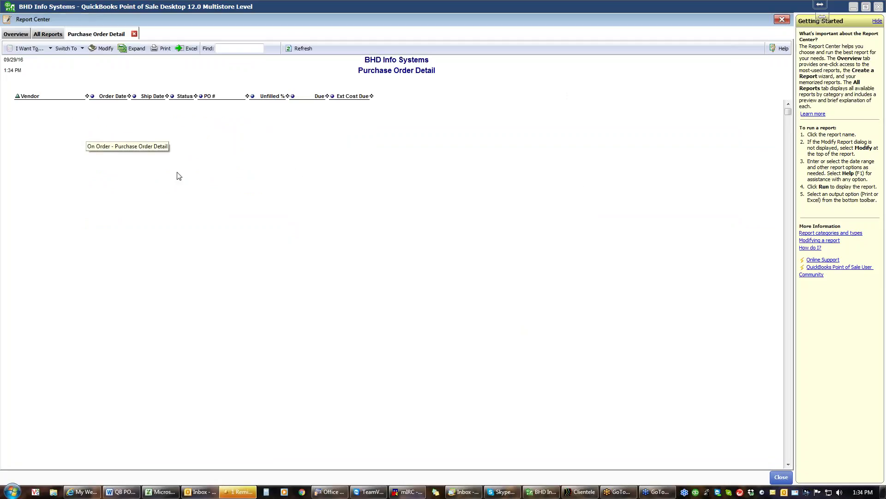
click(134, 34)
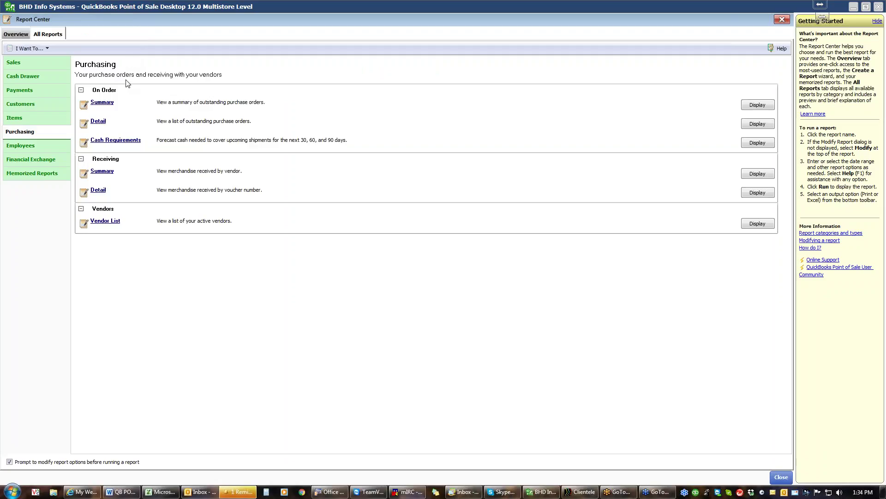
Run the Cash Requirements report to forecast the cash needed for upcoming purchase order shipments.
click(112, 141)
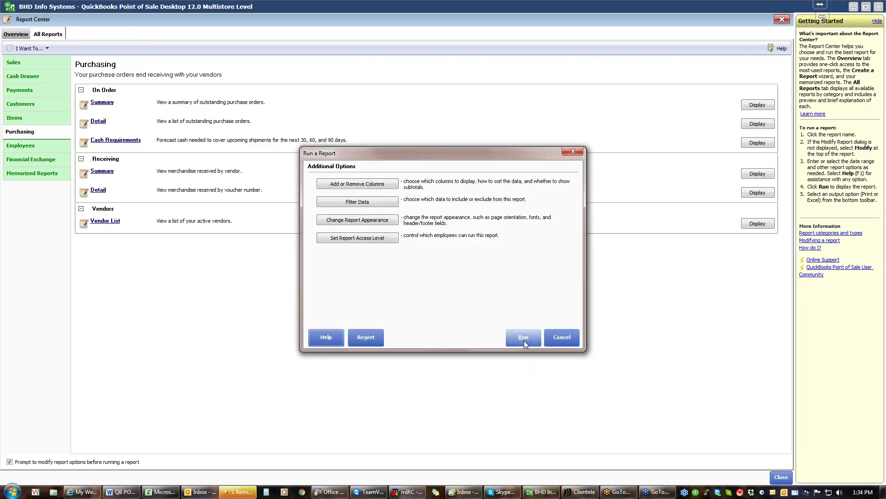
click(522, 339)
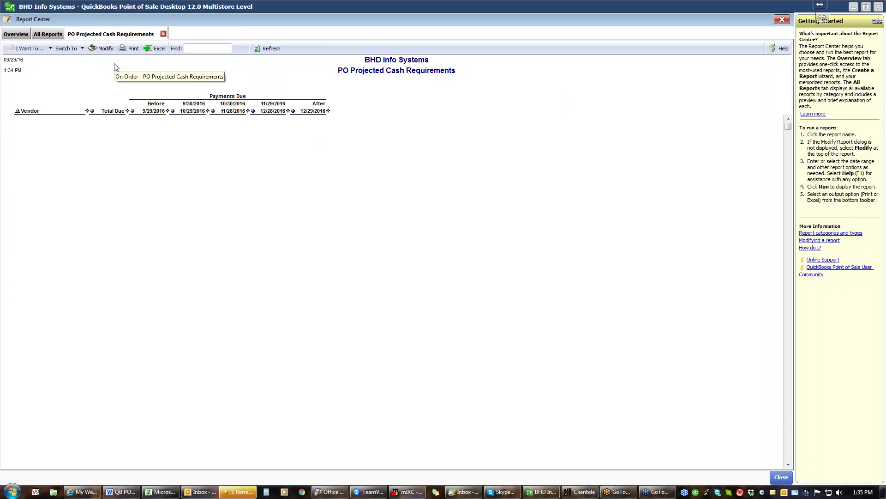
Close the Cash Requirements report, then run the Receiving Summary report for This Year Year-to-date and close it after viewing.
click(164, 34)
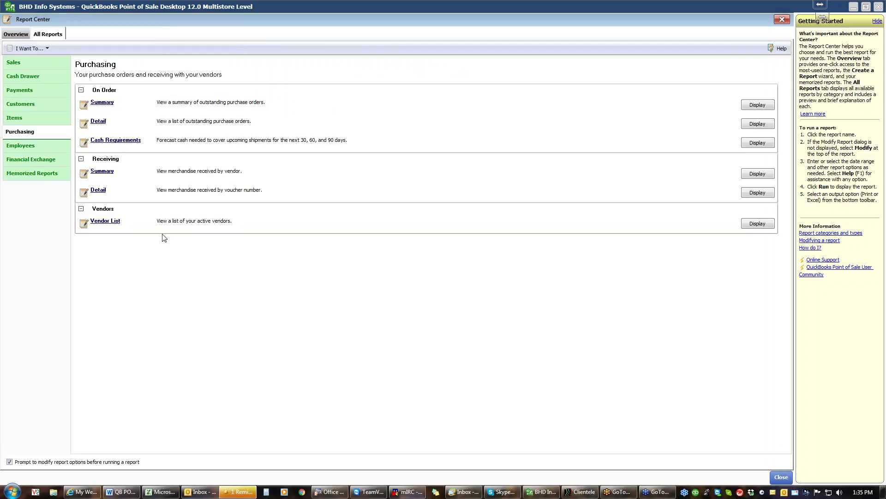
click(106, 172)
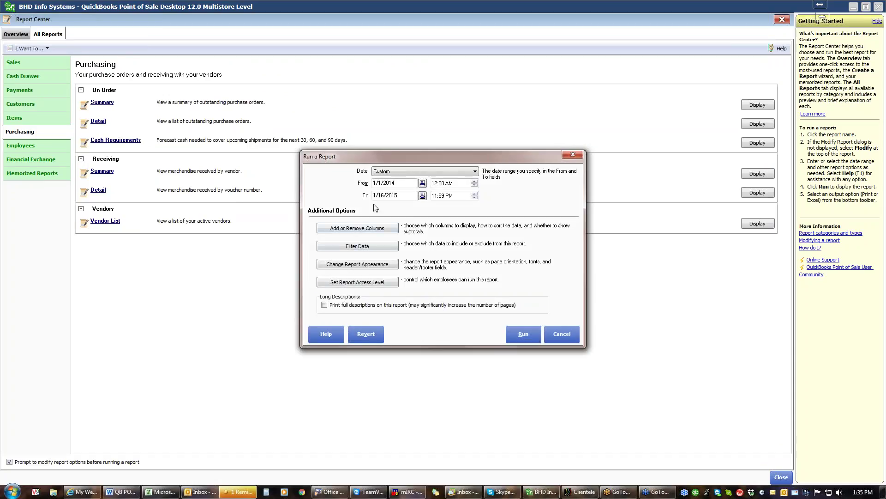
click(475, 171)
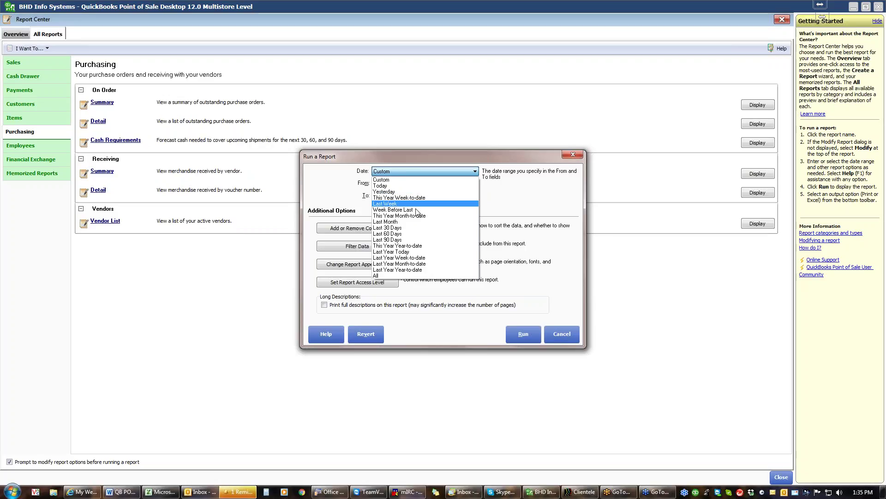
click(409, 246)
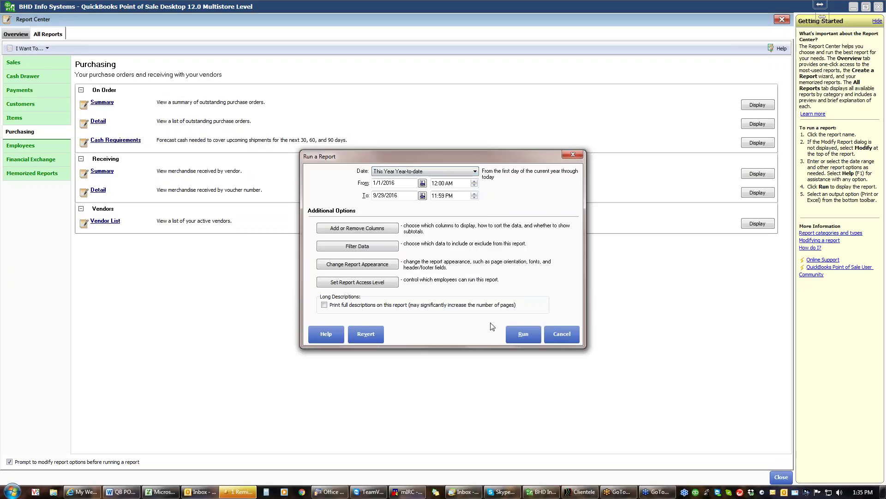
click(516, 339)
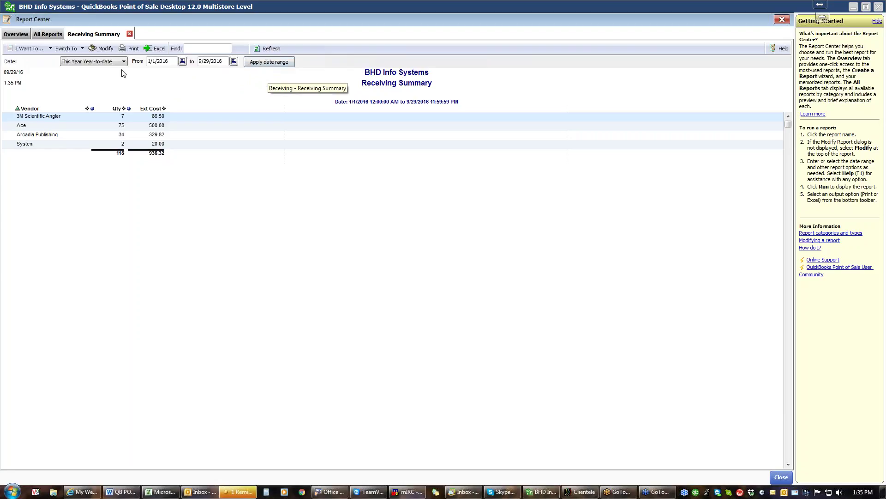
click(130, 34)
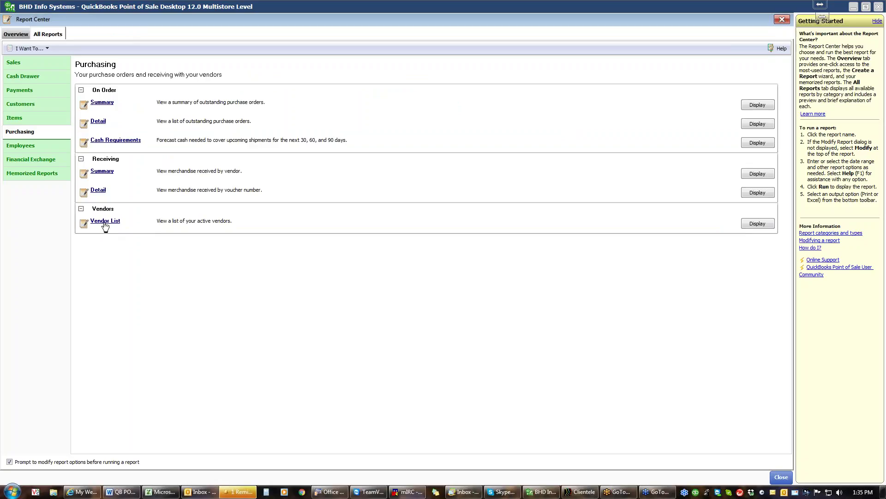
Run the Commissions report from the Employees category for This Year Year-to-date, and close it after viewing.
click(26, 149)
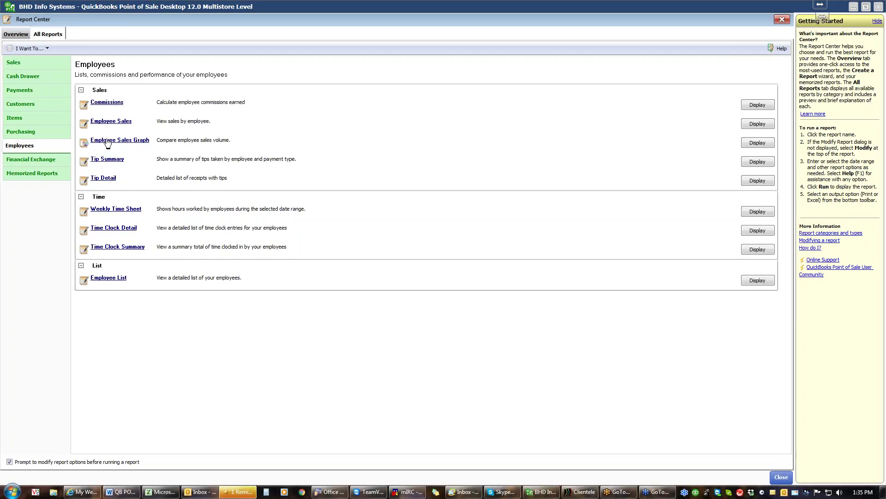
click(109, 102)
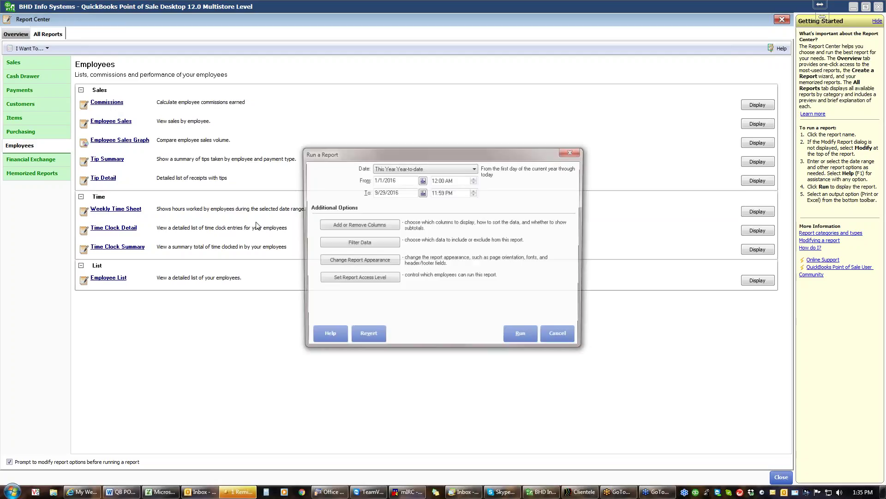
click(517, 337)
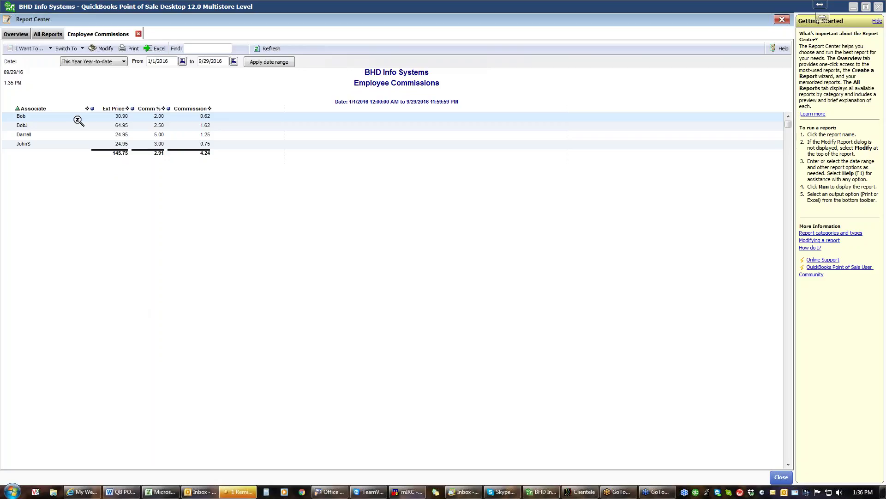
click(139, 35)
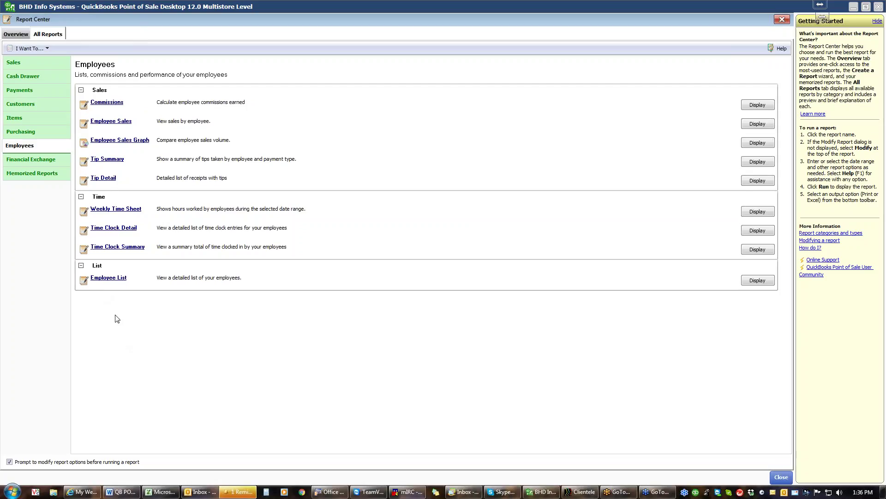
Run the Employee Sales report for This Year Year-to-date, and close it after viewing.
click(122, 126)
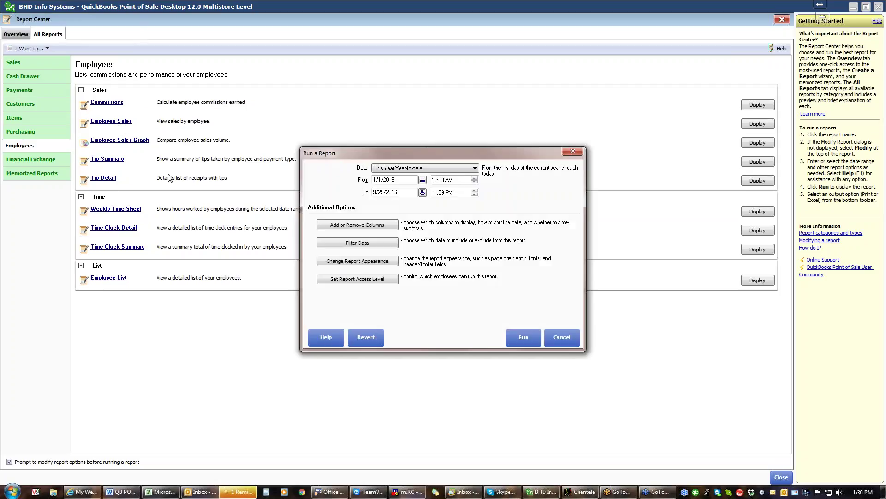
click(522, 333)
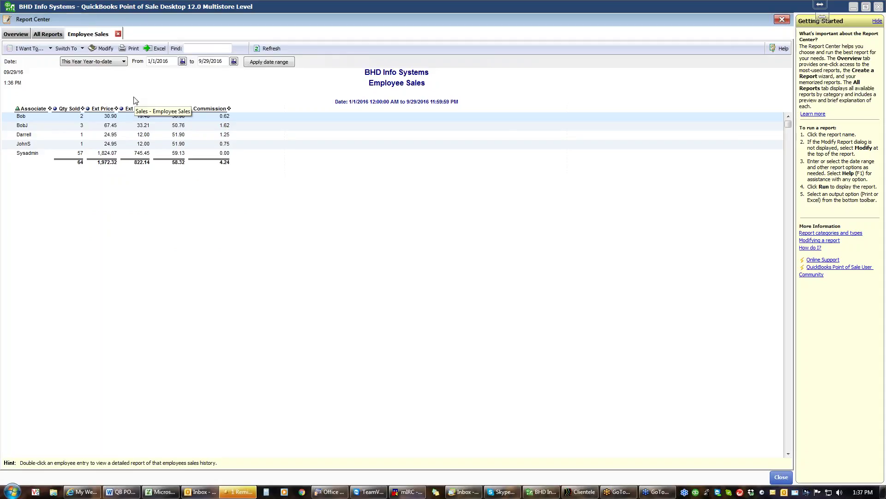
click(118, 34)
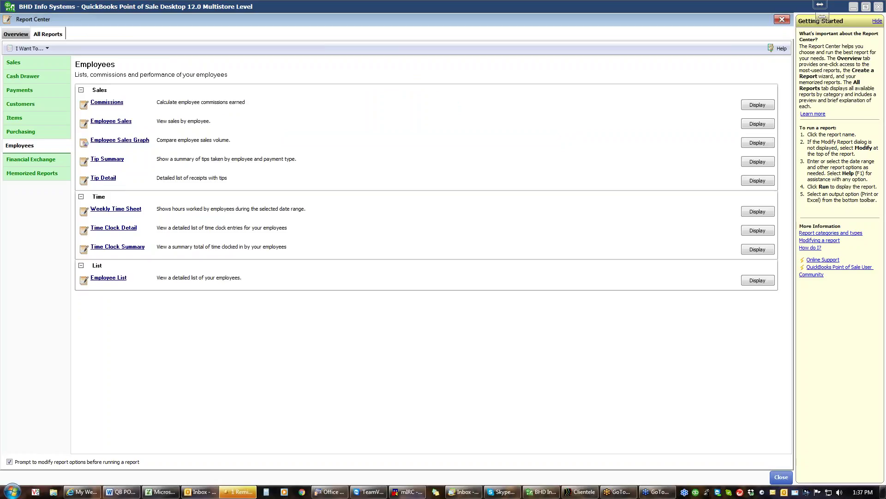
Run the Weekly Time Sheet report with the clock-out date set to Week Before Last, and close it after viewing.
click(116, 209)
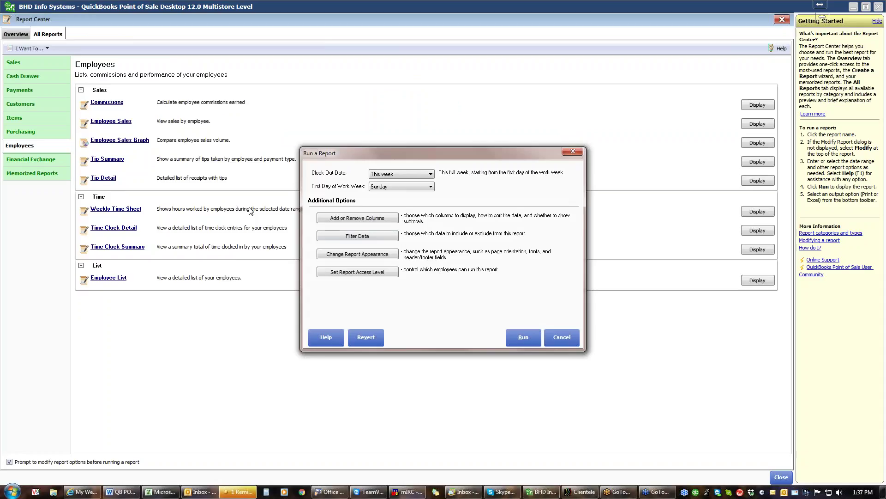
click(431, 174)
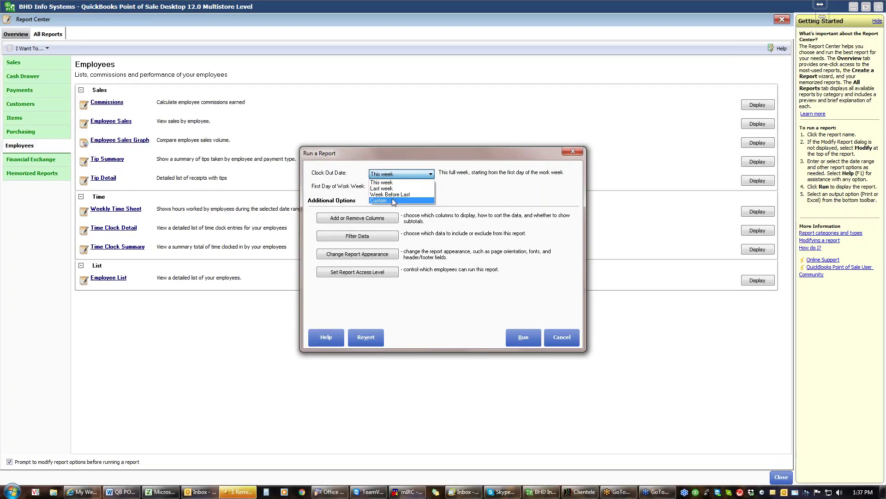
click(392, 194)
click(524, 334)
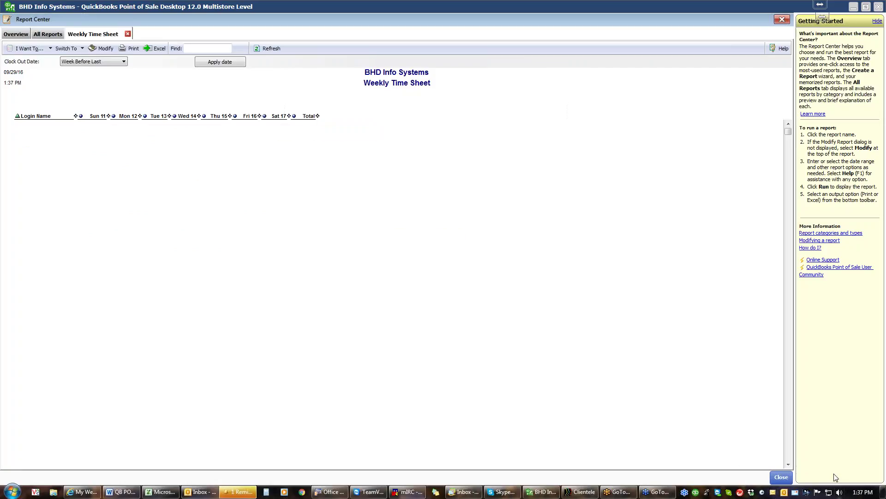
click(127, 34)
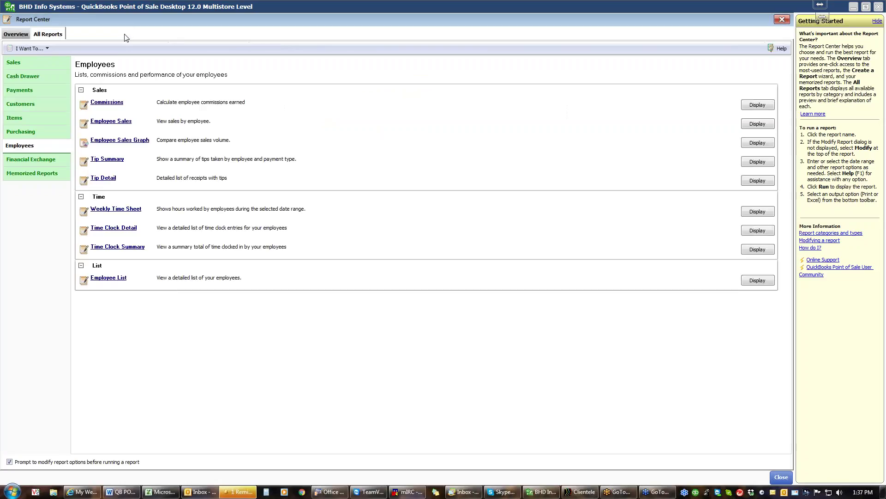
Run the Time Clock Detail report with its default options, and close the Report Center after viewing.
click(122, 229)
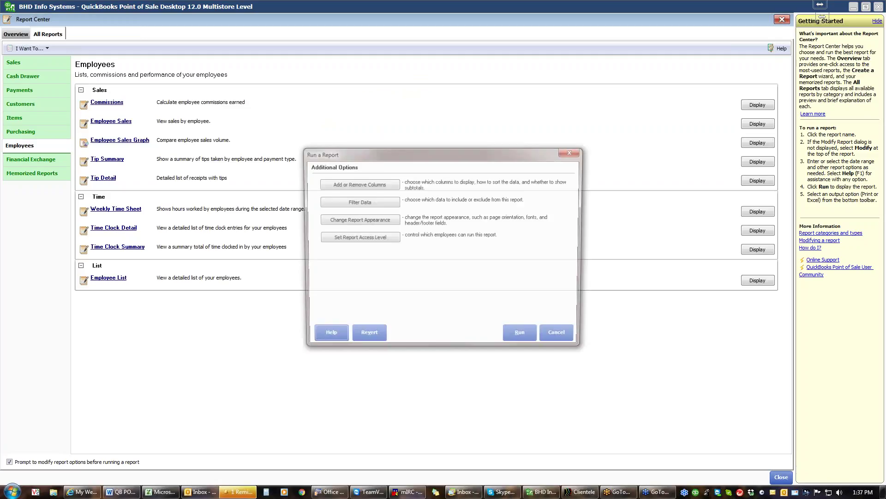
click(523, 340)
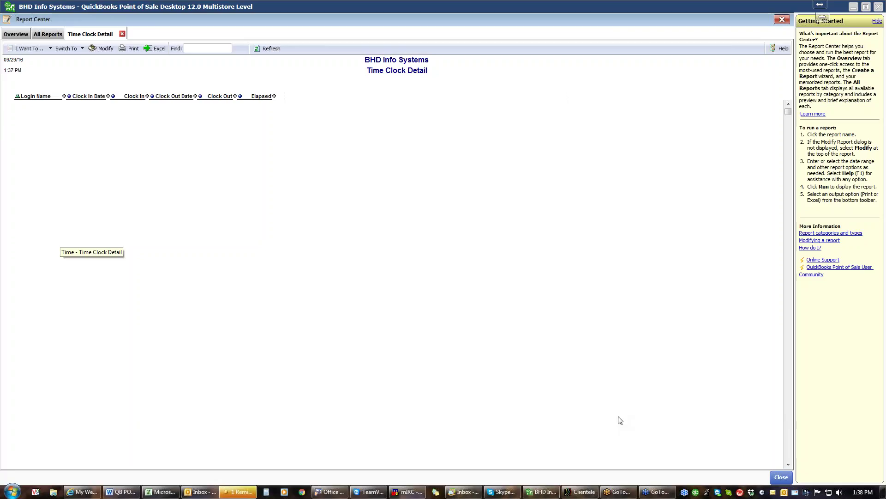
click(781, 477)
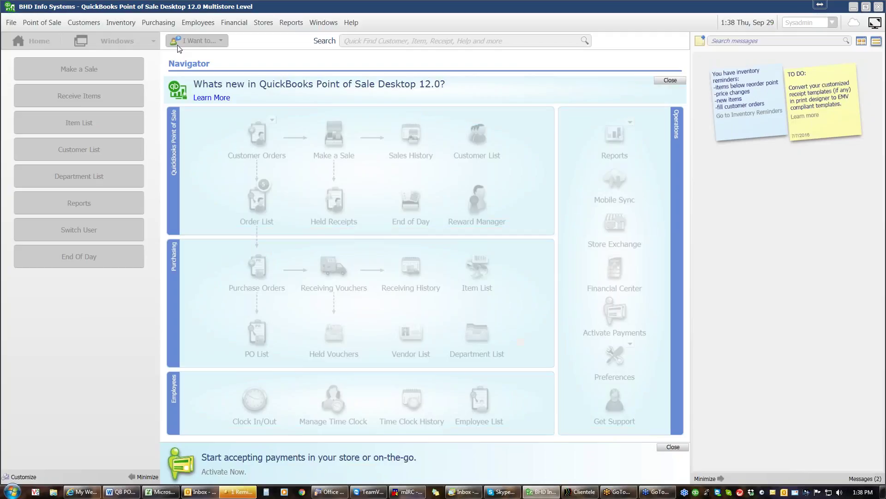
Run the Time Clock Summary report from the Employees reports.
click(291, 22)
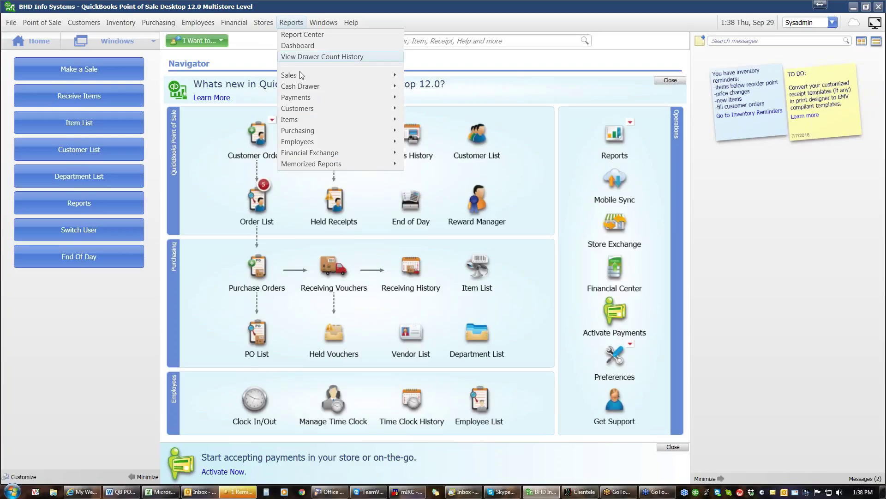
mouse_move(308, 141)
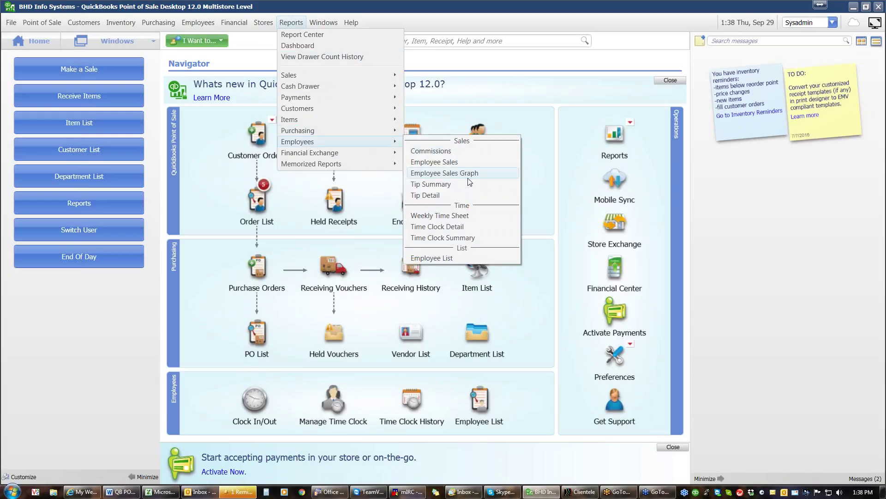
click(452, 238)
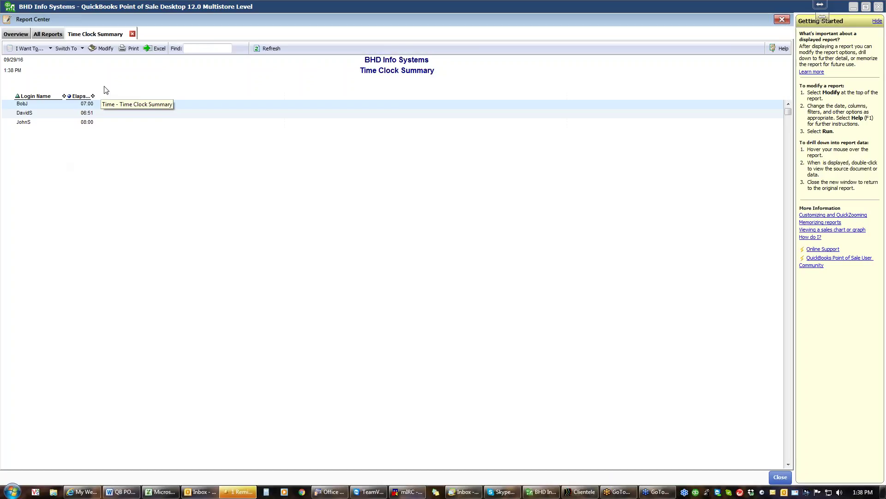
Examine the data filters of the Time Clock Summary report, cancel without modifying them, and close the report.
click(110, 52)
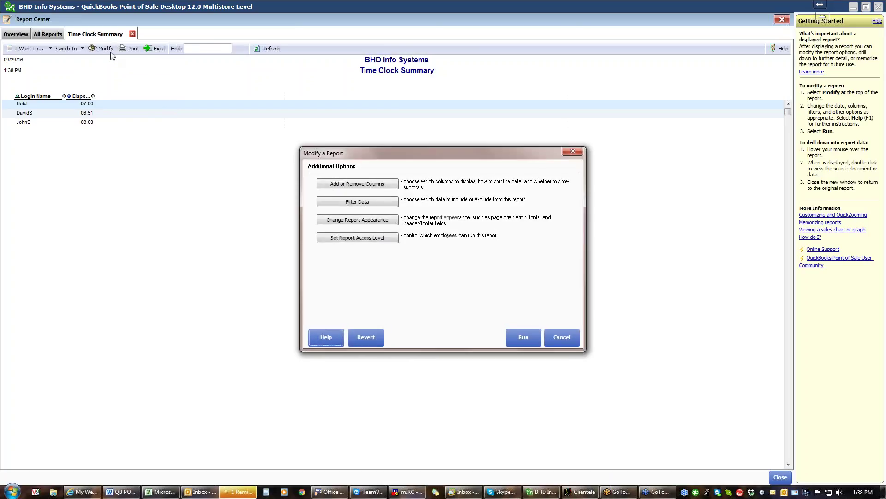
click(366, 203)
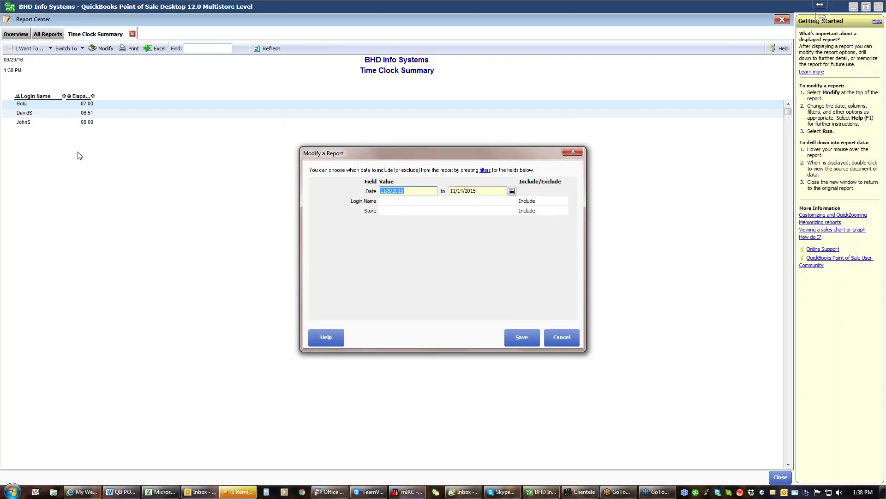
click(566, 339)
click(565, 339)
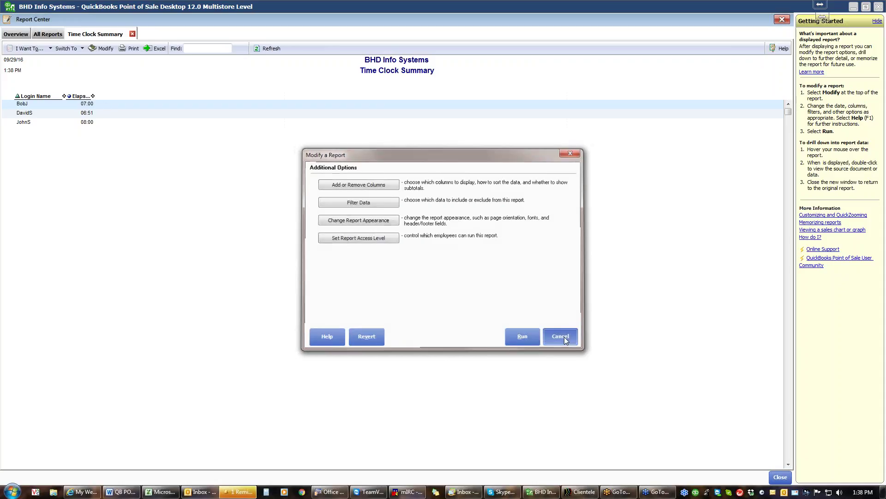
click(133, 35)
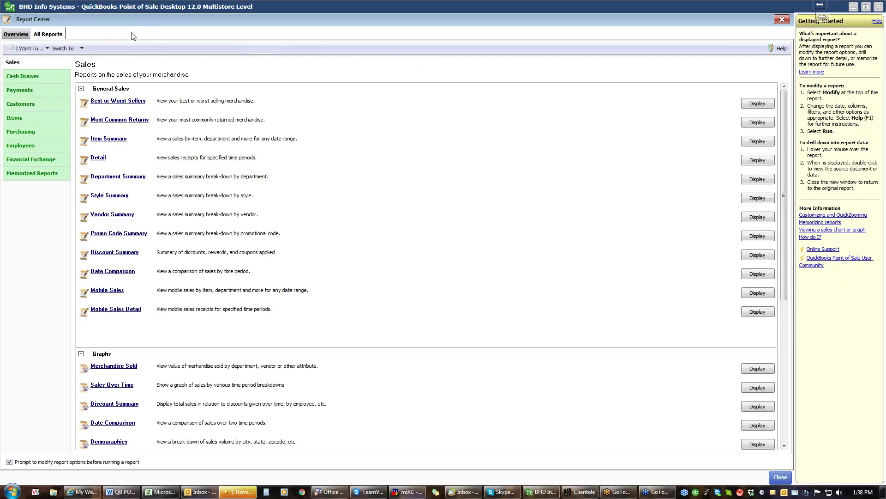
Run the Receipt Exchange report from the Financial Exchange category for This Year Year-to-date, and close the Report Center after viewing.
click(26, 148)
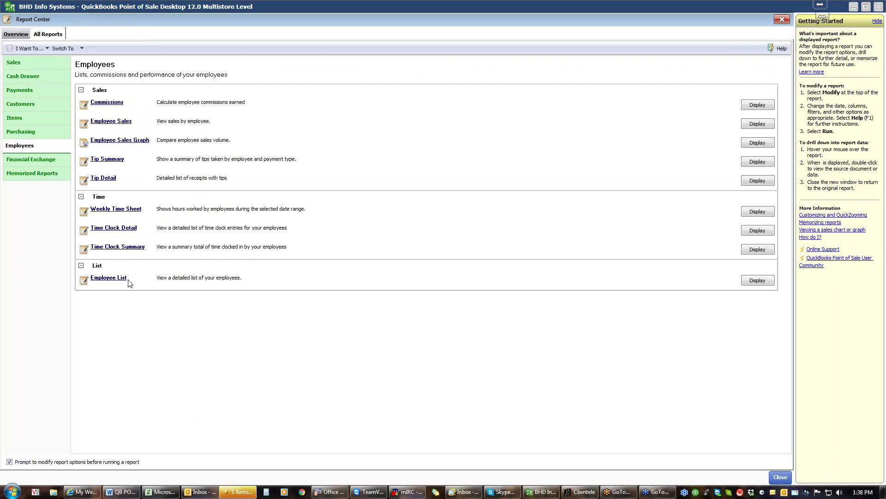
click(51, 161)
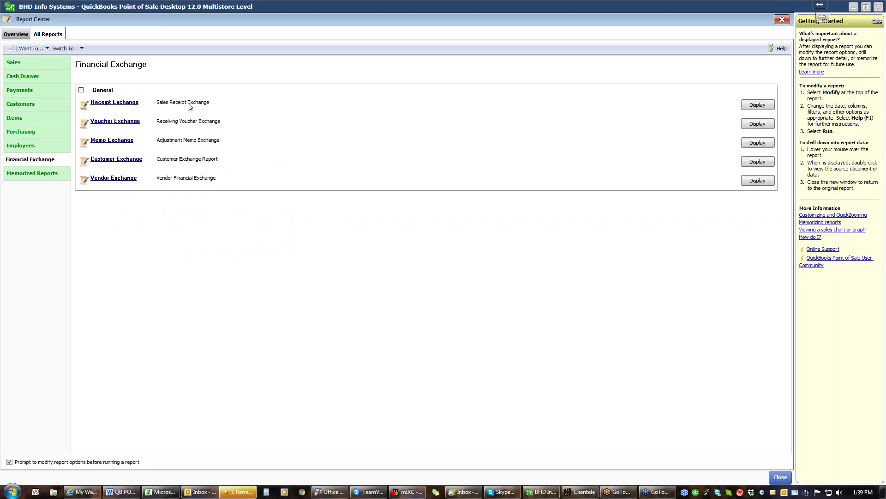
click(129, 104)
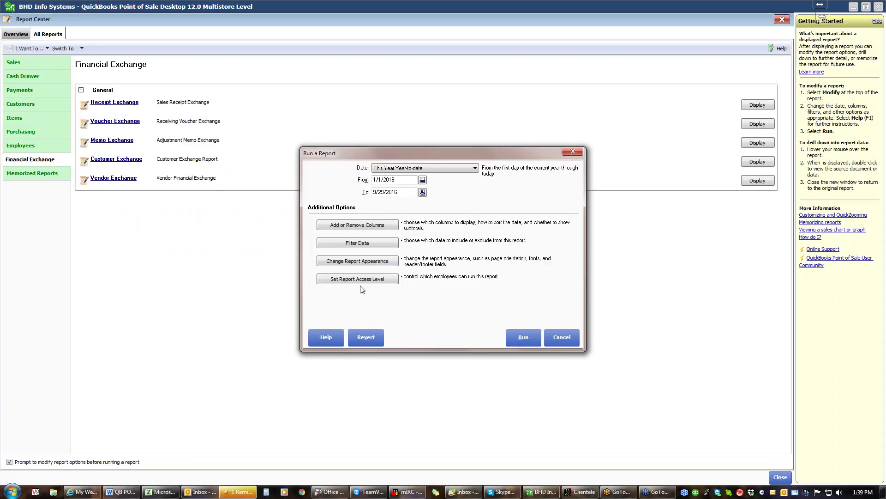
click(524, 336)
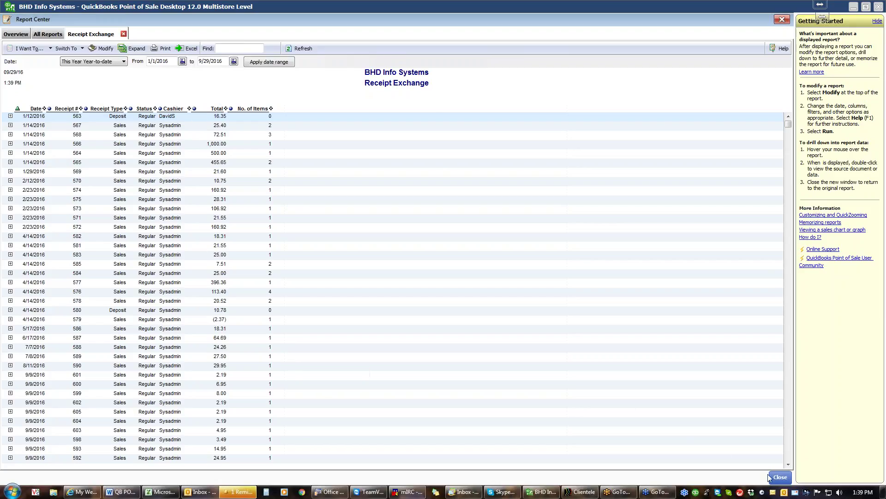
click(776, 477)
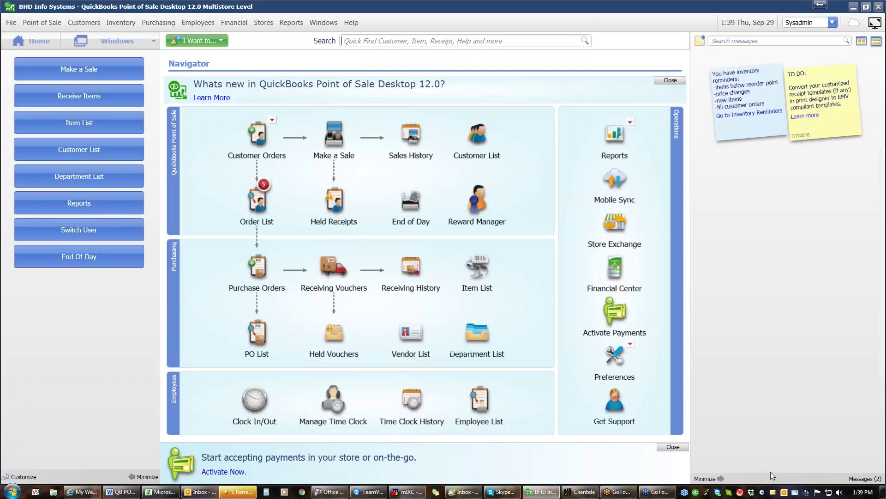
Run the memorized Busy Times report to view its graph of receipts by hour.
click(285, 24)
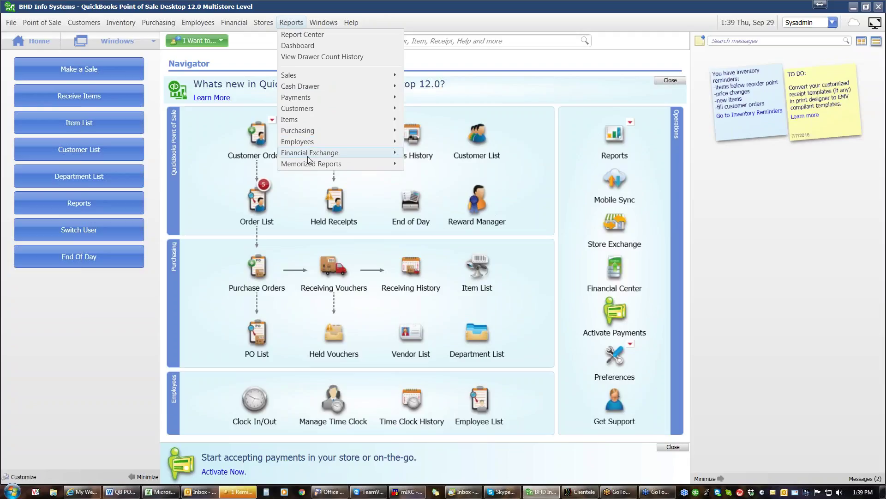
mouse_move(309, 165)
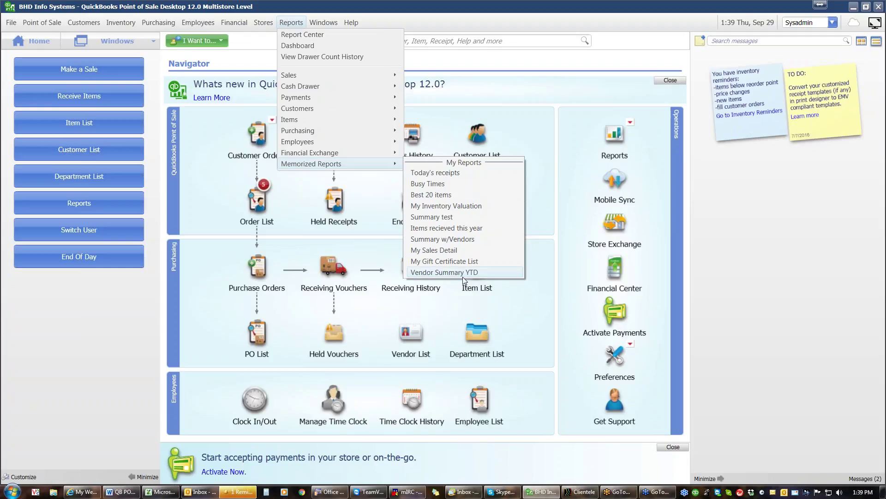
click(457, 187)
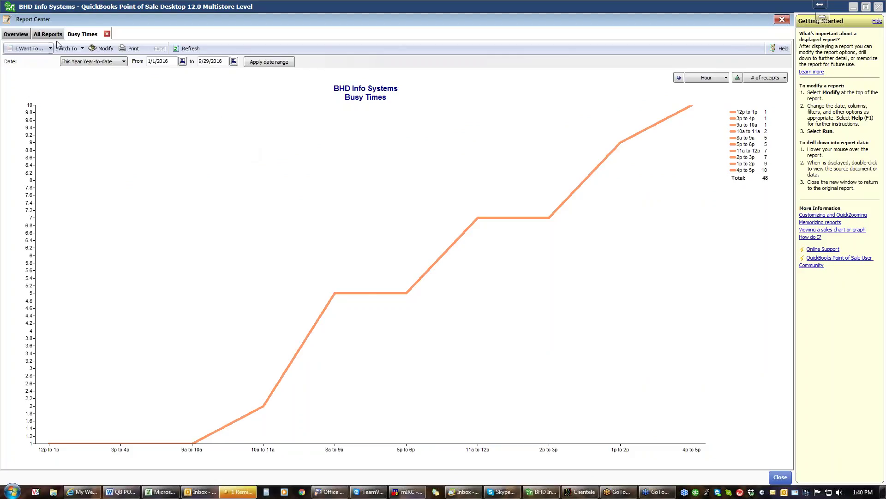
Close the Busy Times report and run the memorized My Sales Detail report for This Year Year-to-date.
click(108, 36)
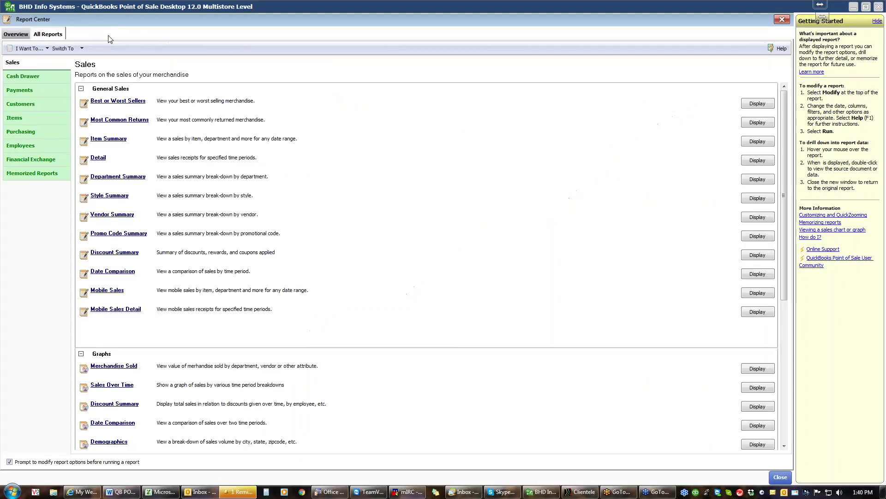
click(44, 173)
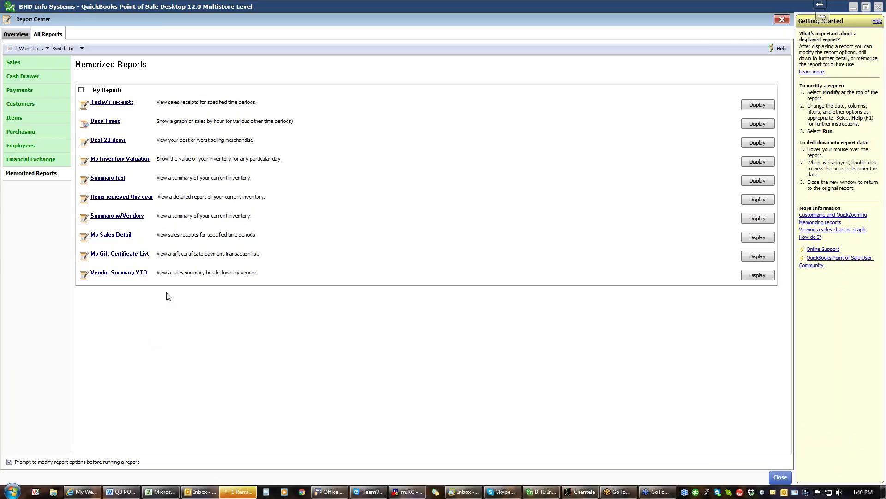
click(125, 235)
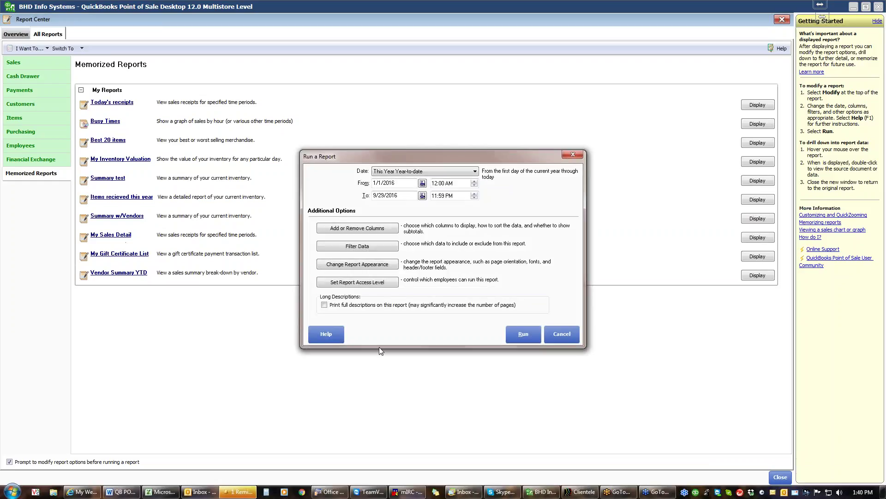
click(523, 335)
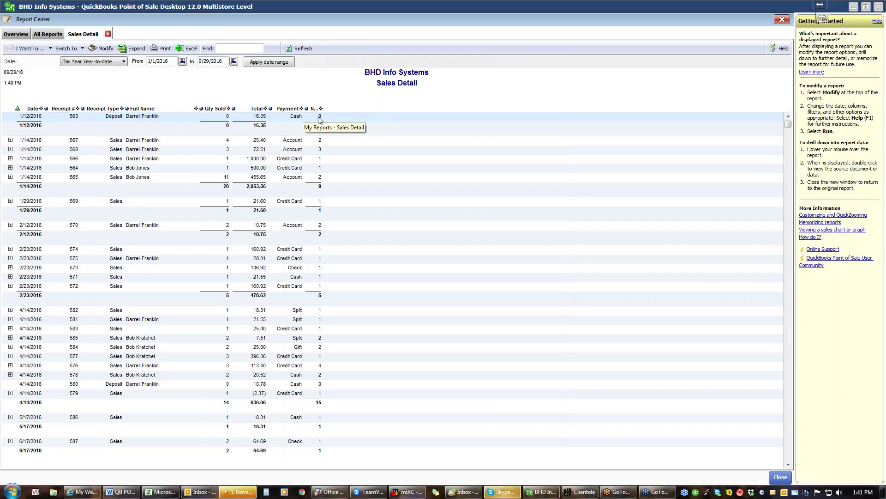
Adjust the column widths of the Sales Detail report, and close the report after viewing.
right_click(286, 110)
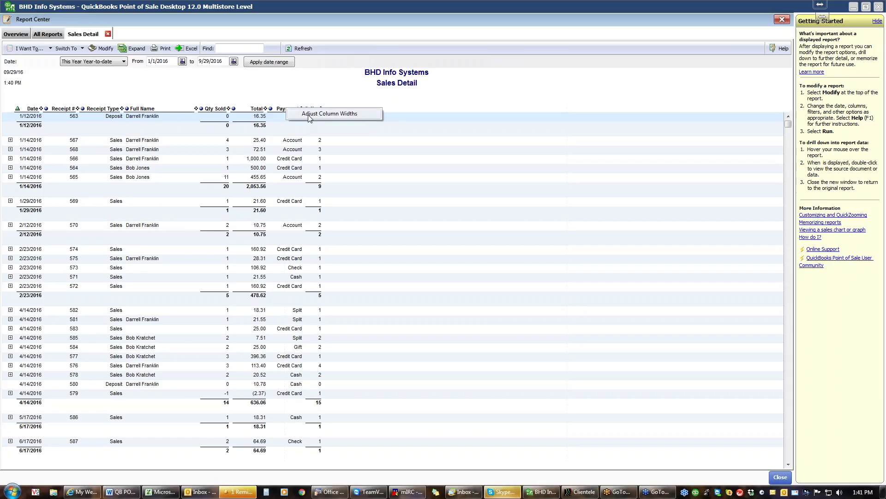
click(309, 118)
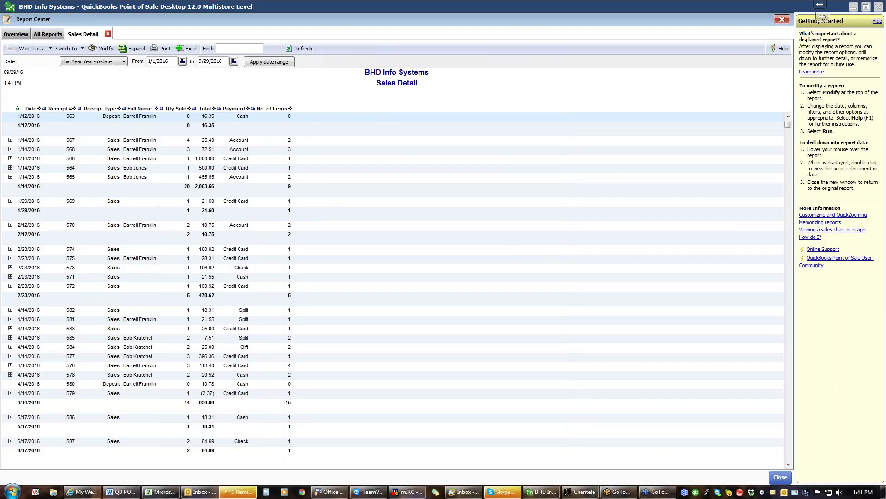
click(109, 35)
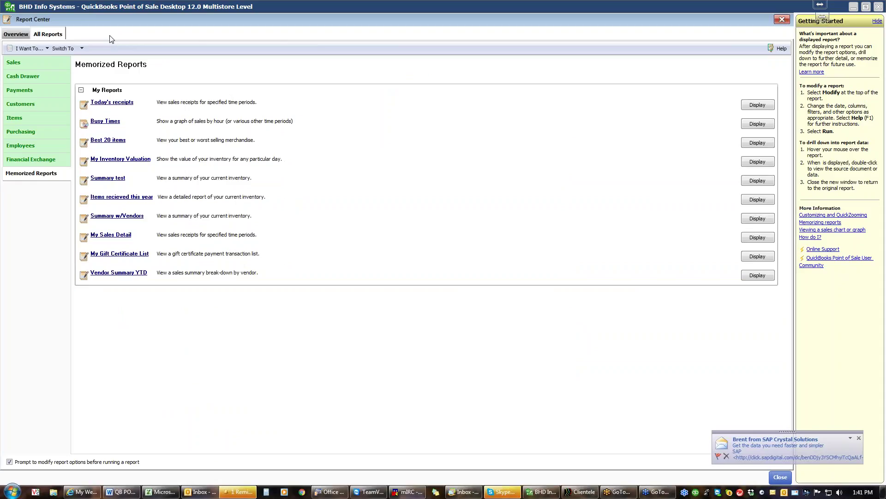
Run the Item Summary report from the Sales category for This Year Month-to-date.
click(38, 64)
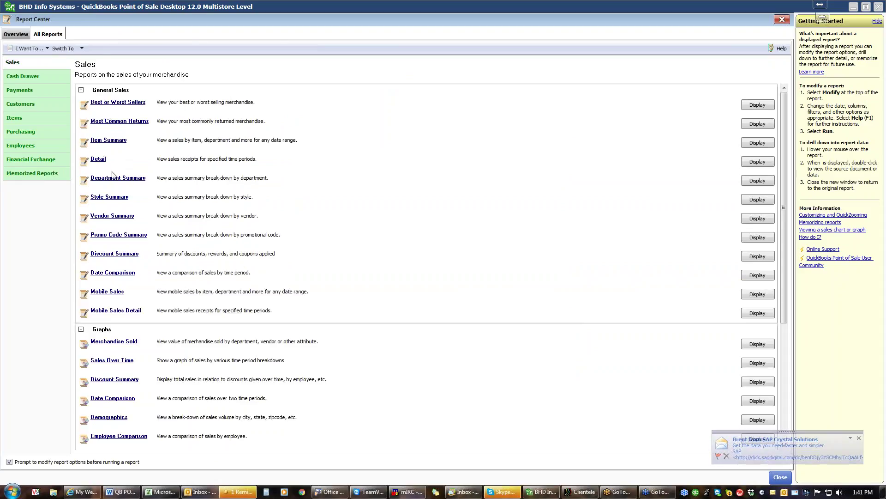
click(109, 140)
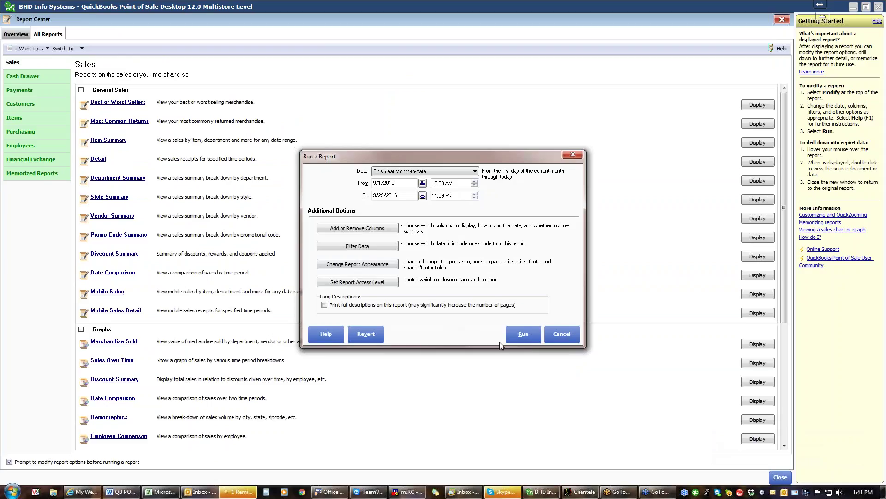
click(527, 337)
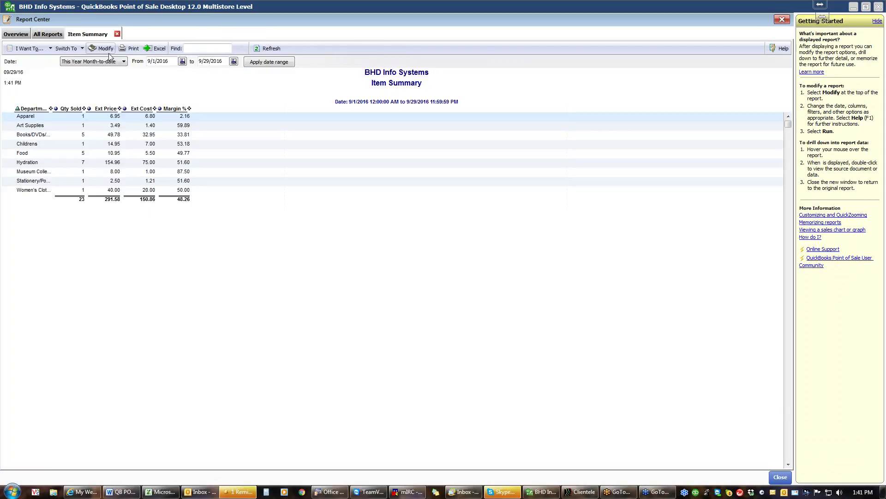
Modify the Item Summary report to include the Vendor, Item #, Item Name, Attribute and Size columns.
click(93, 50)
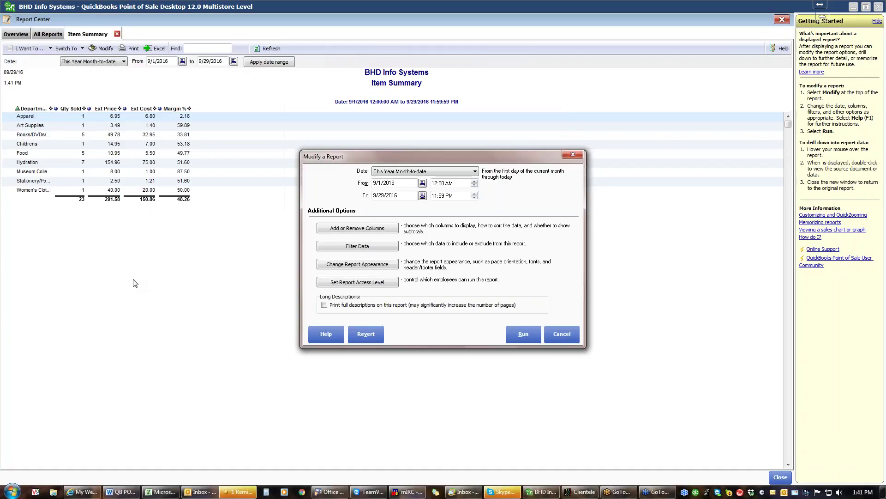
click(369, 232)
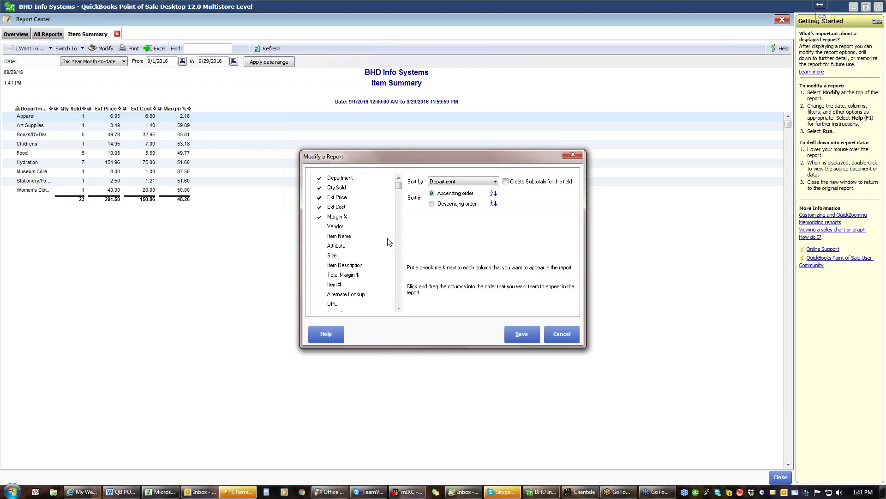
click(321, 226)
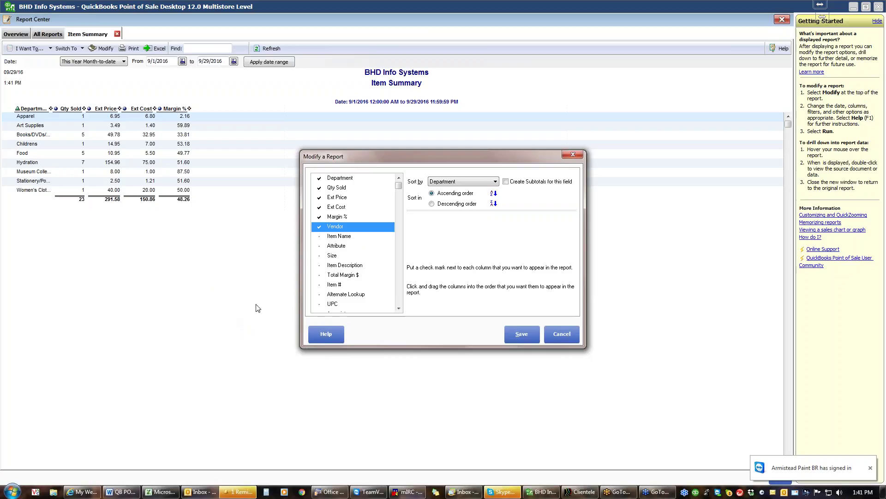
click(318, 287)
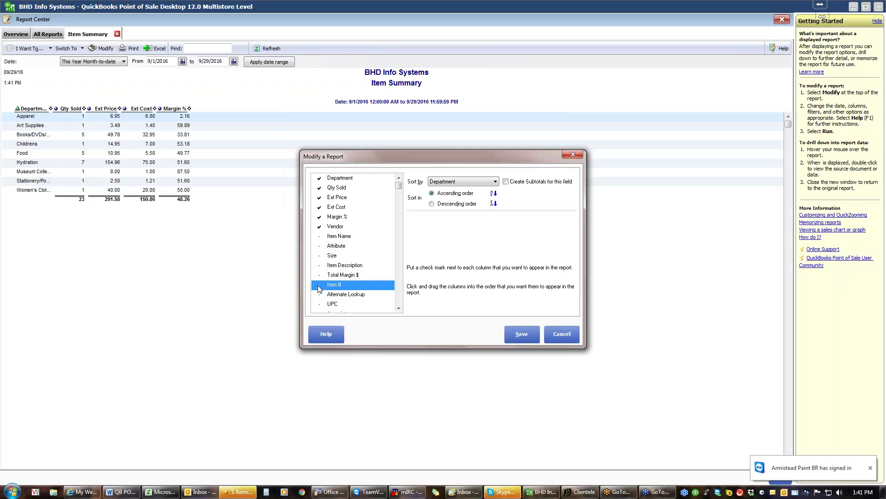
click(319, 236)
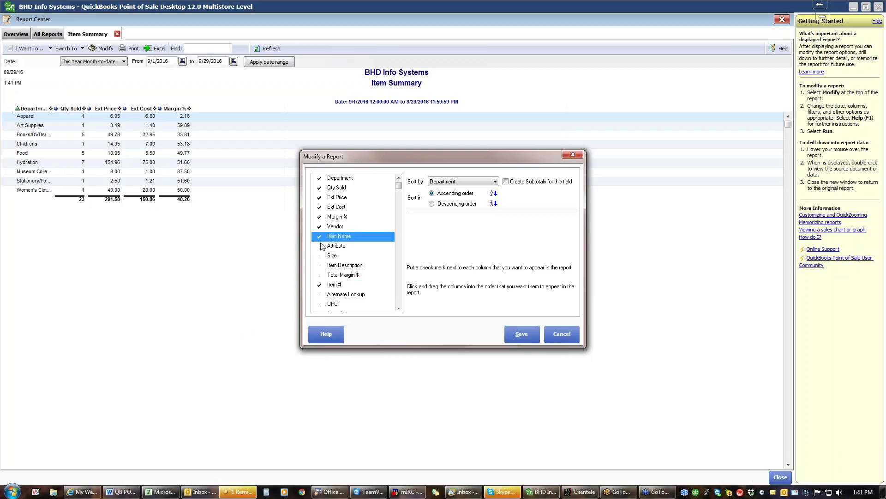
click(320, 246)
click(319, 256)
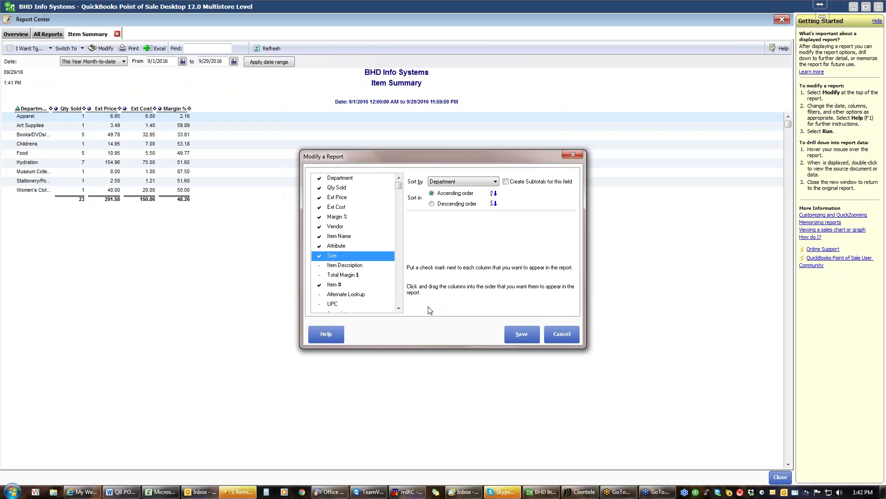
Examine the remaining columns available for the Item Summary report through to the end of the list.
click(399, 308)
click(399, 308)
click(399, 309)
click(399, 308)
click(398, 309)
click(399, 308)
click(398, 309)
click(399, 308)
click(399, 308)
click(399, 308)
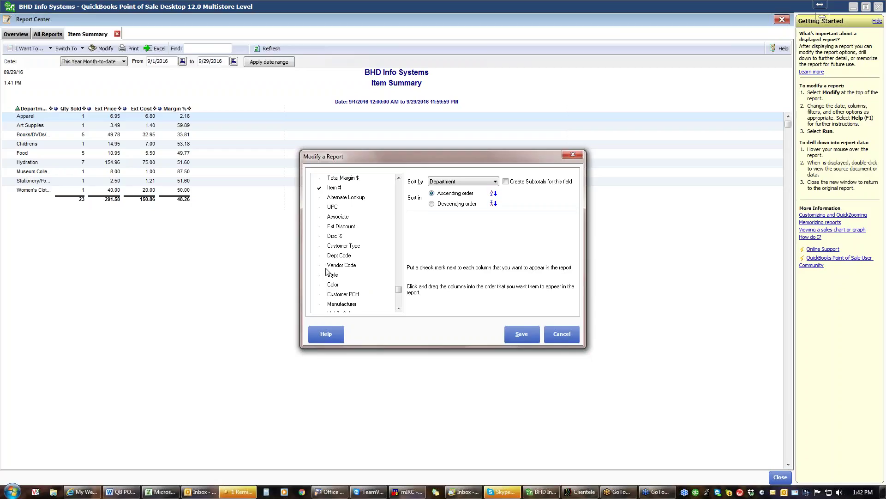
click(396, 311)
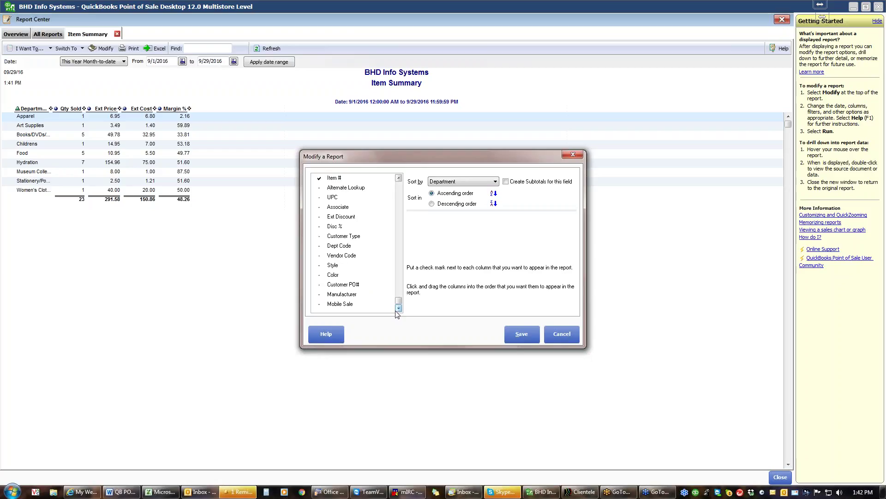
Save the column selection and set the report's date range to This Year Year-to-date.
click(522, 334)
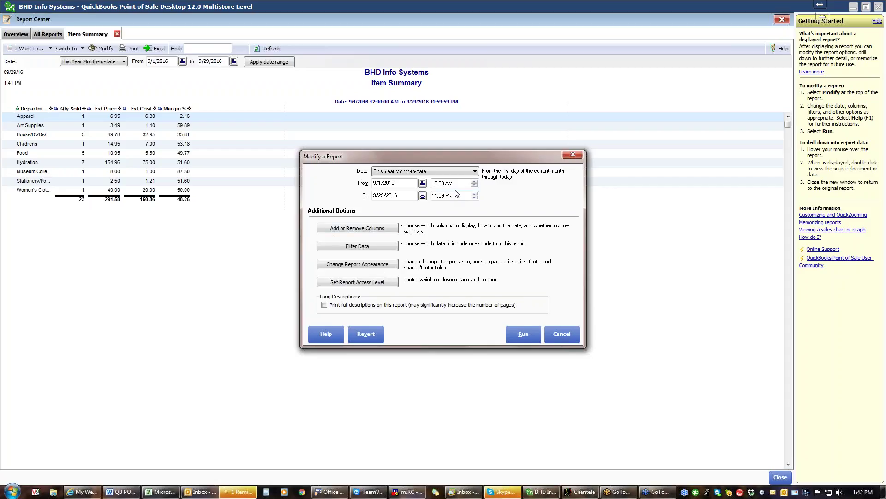
click(475, 171)
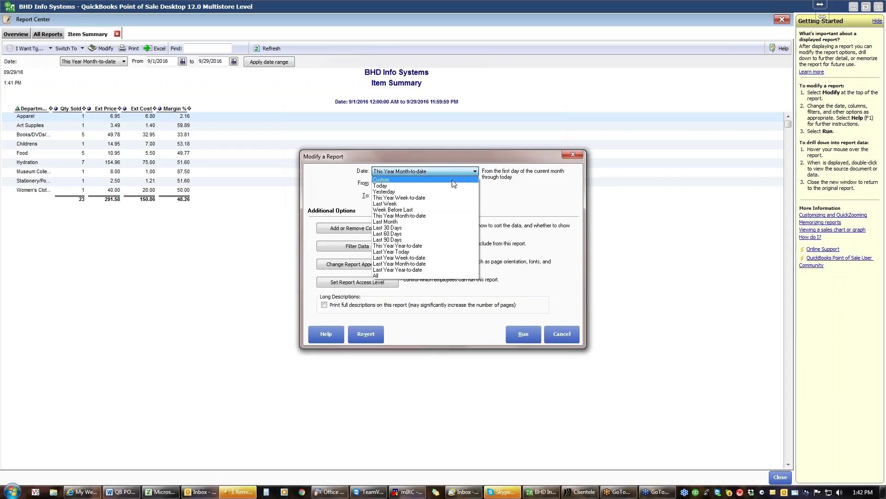
click(415, 246)
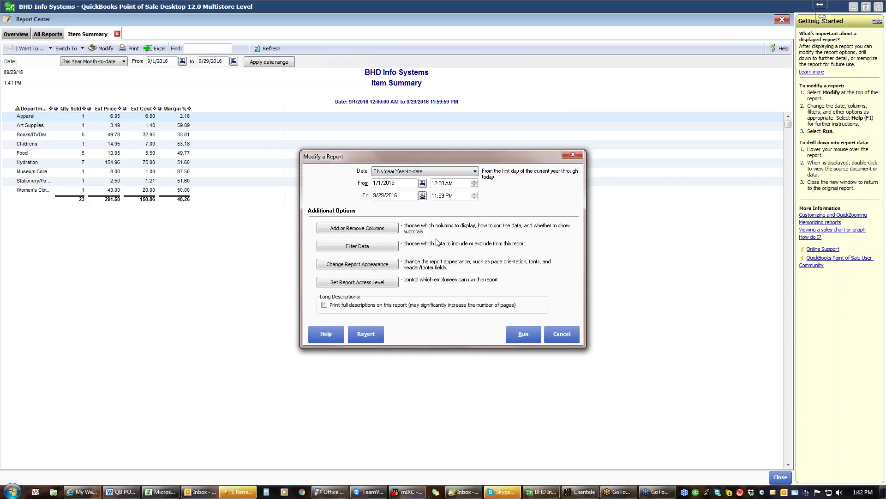
Review the available data filters without altering them, save, and run the modified Item Summary report.
click(374, 247)
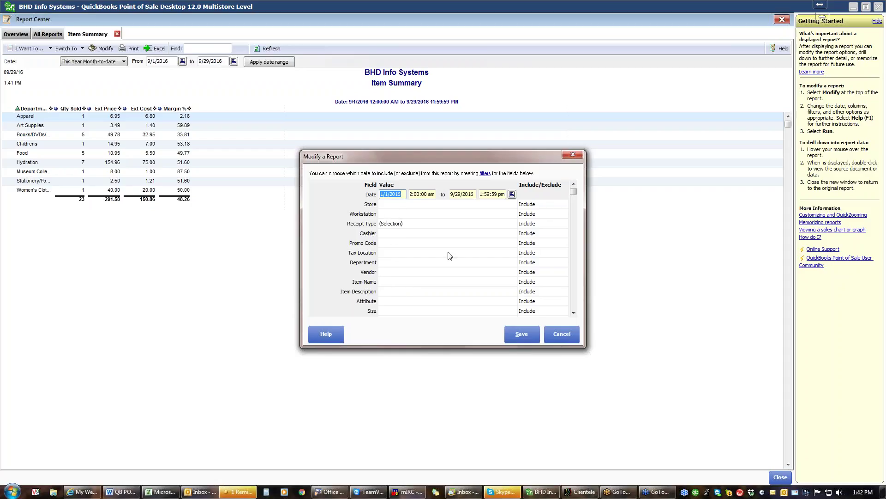
click(574, 296)
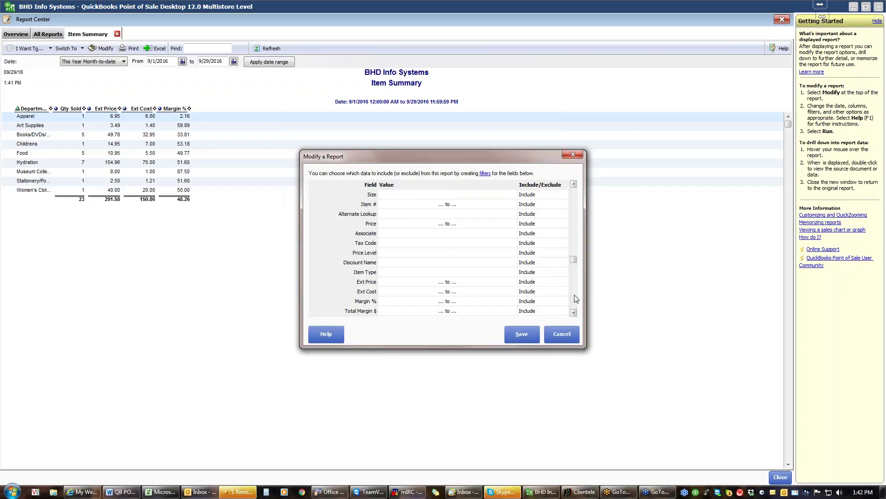
click(575, 298)
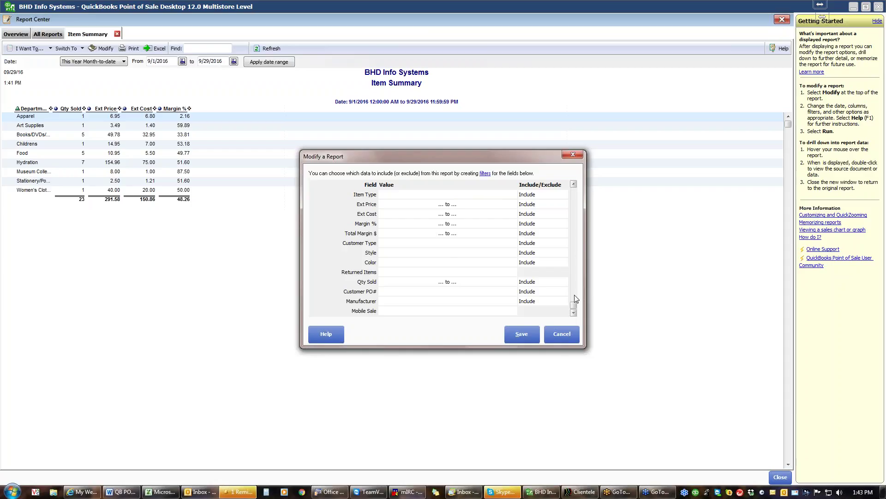
click(534, 335)
click(531, 333)
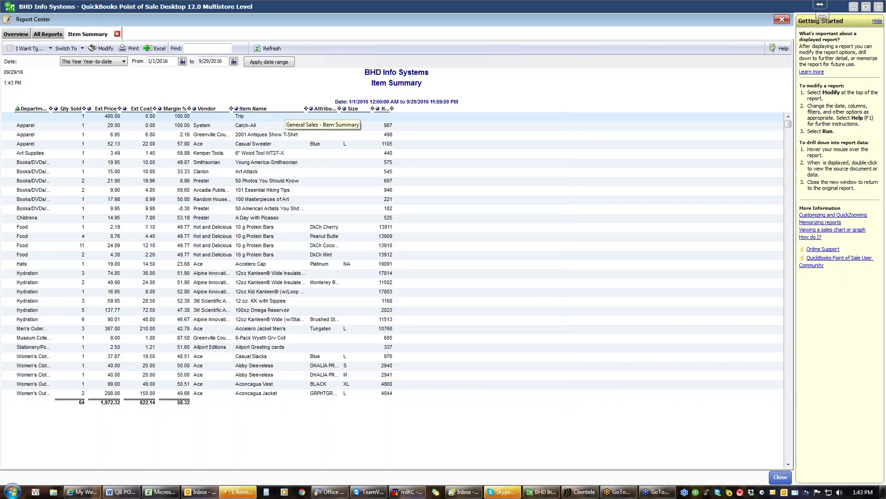
Adjust the column widths and reorder the columns so Vendor, Item #, Item Name, Size and Attribute follow Department.
right_click(290, 112)
click(300, 116)
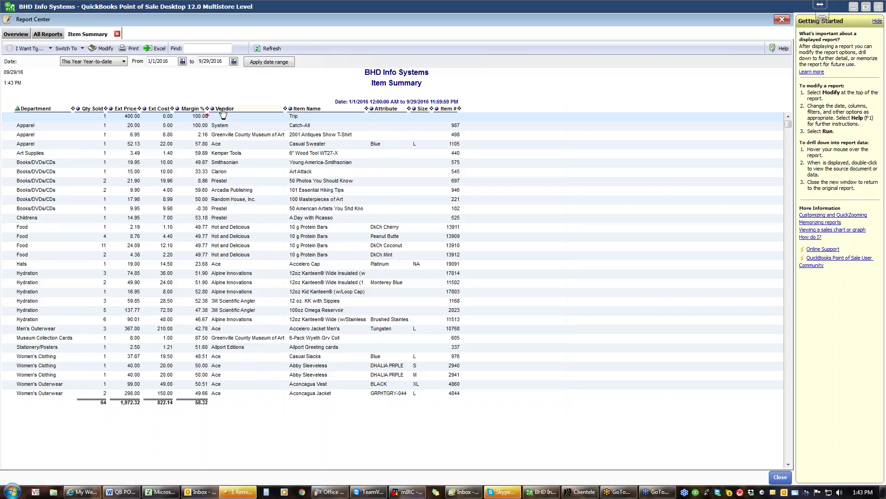
drag(222, 112, 83, 119)
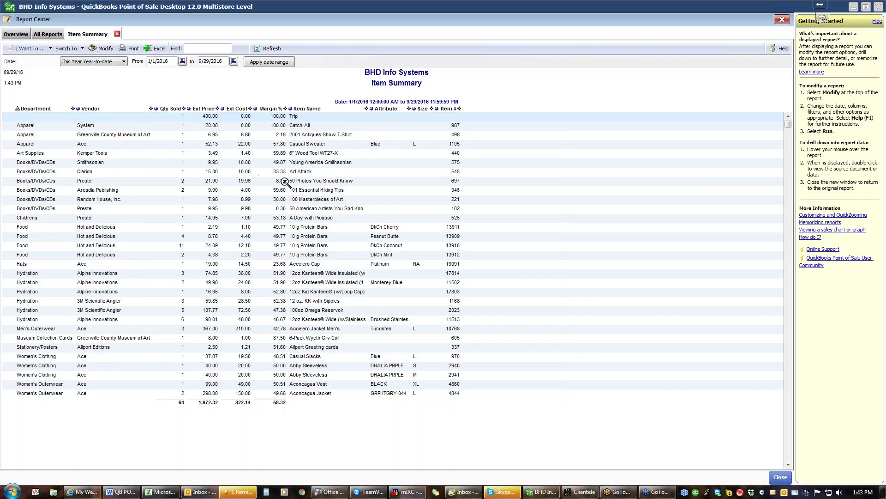
drag(446, 112, 160, 121)
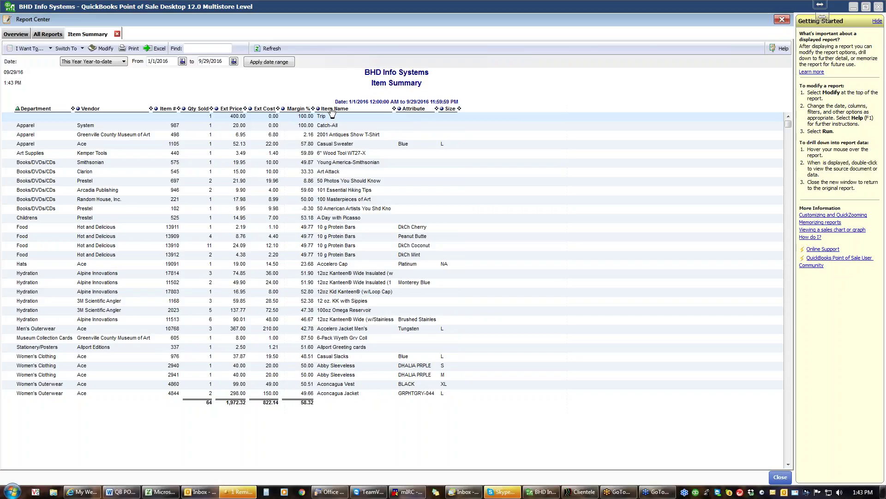
drag(332, 111, 189, 131)
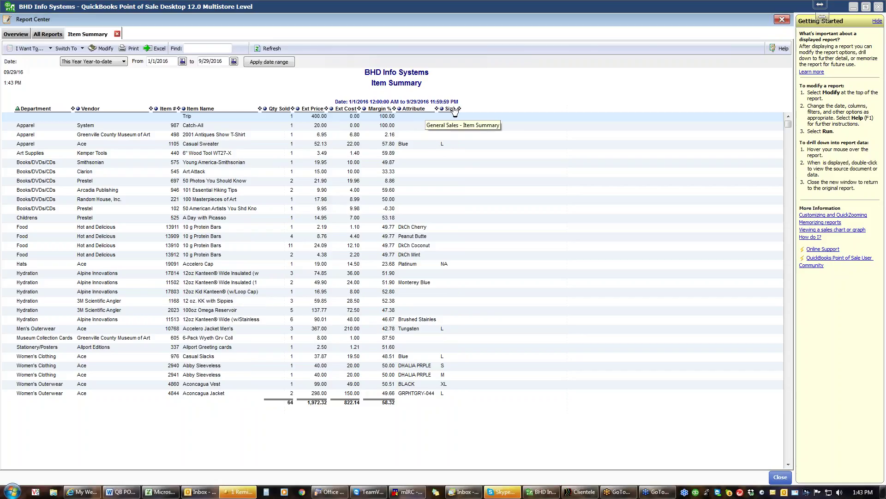
drag(452, 111, 274, 135)
drag(434, 112, 296, 128)
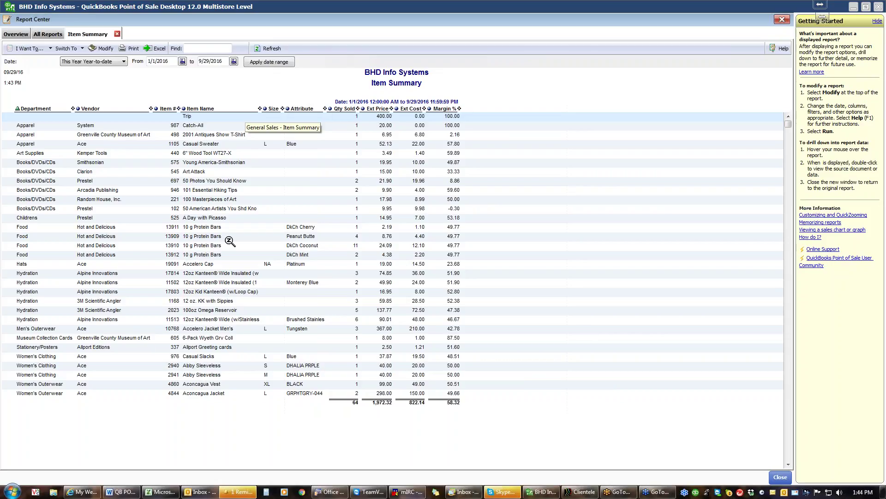
Sort the Item Summary report by Vendor, and re-sort it by Department.
click(80, 109)
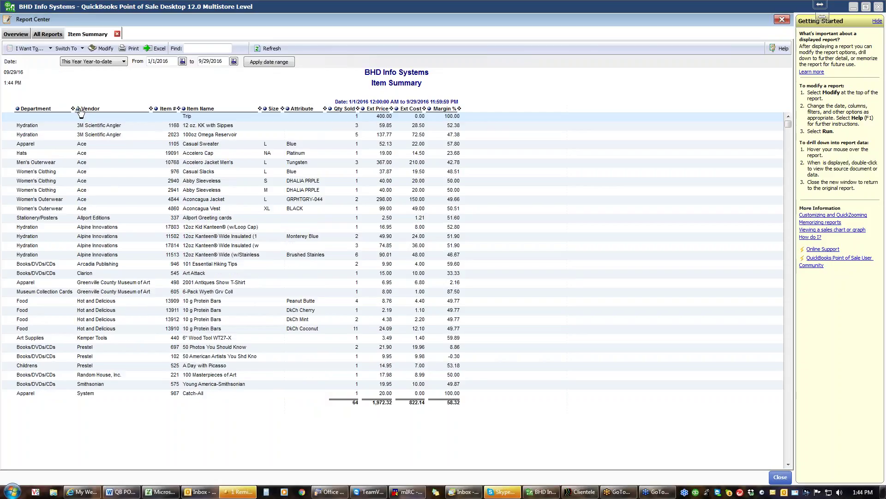
click(17, 109)
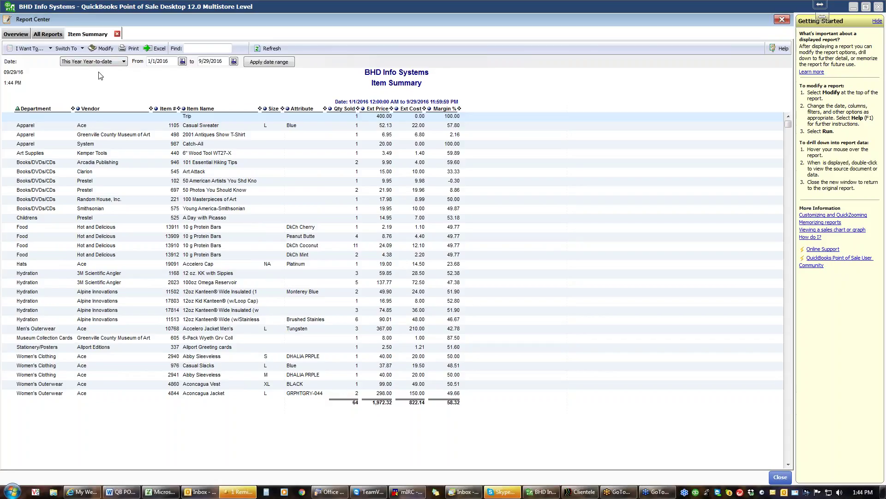
Memorize the customized Item Summary report under the My Reports type.
click(48, 49)
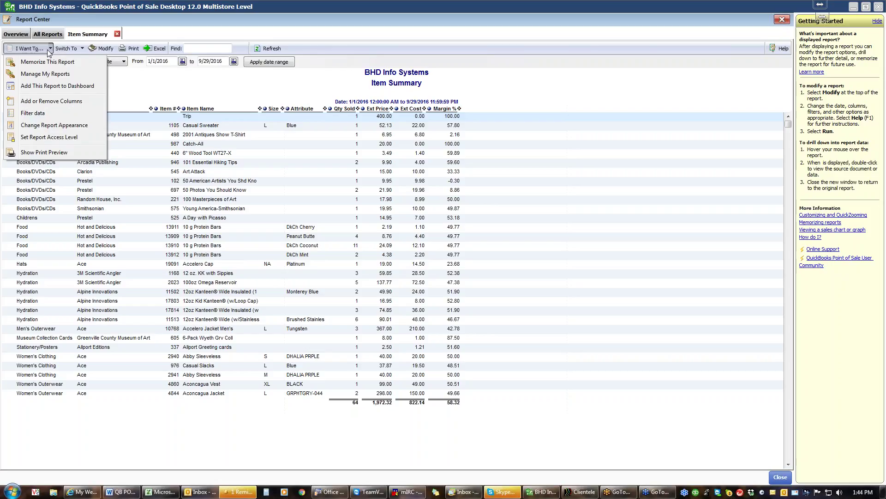
click(47, 62)
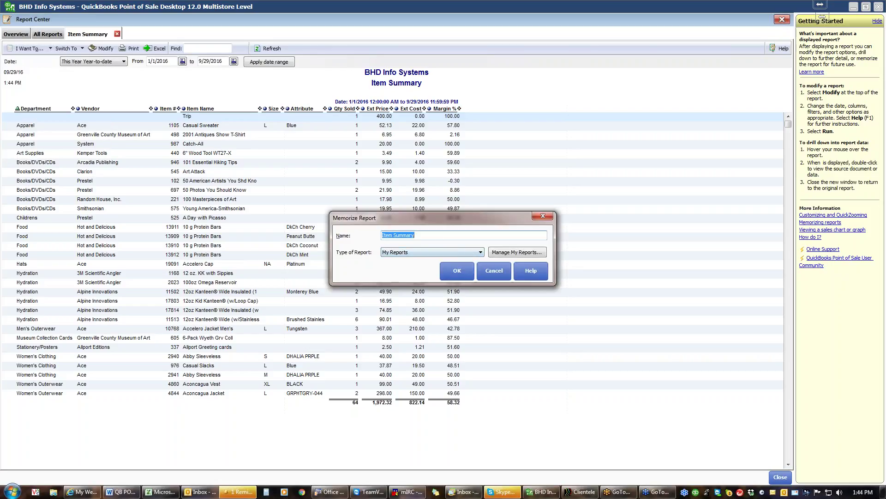
click(426, 235)
click(459, 272)
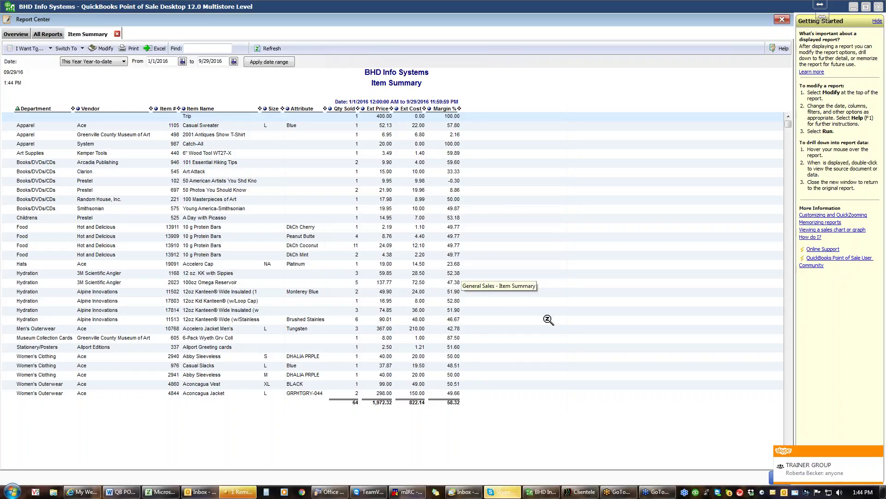
Close the open Item Summary report and run the memorized report "Item Summary w/Item #" with its stored options.
click(116, 34)
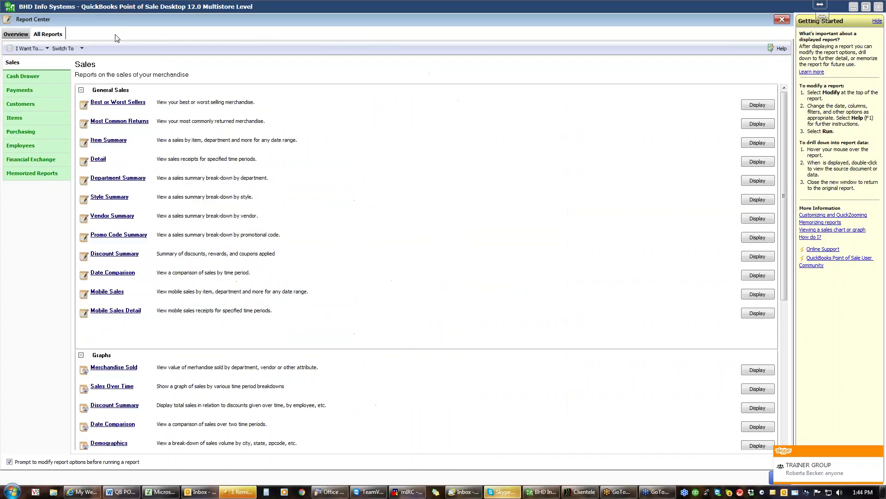
click(39, 172)
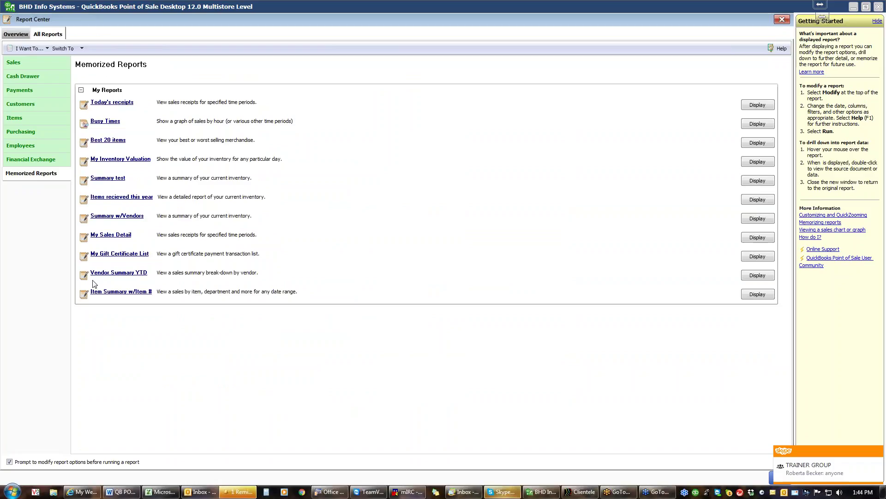
click(113, 293)
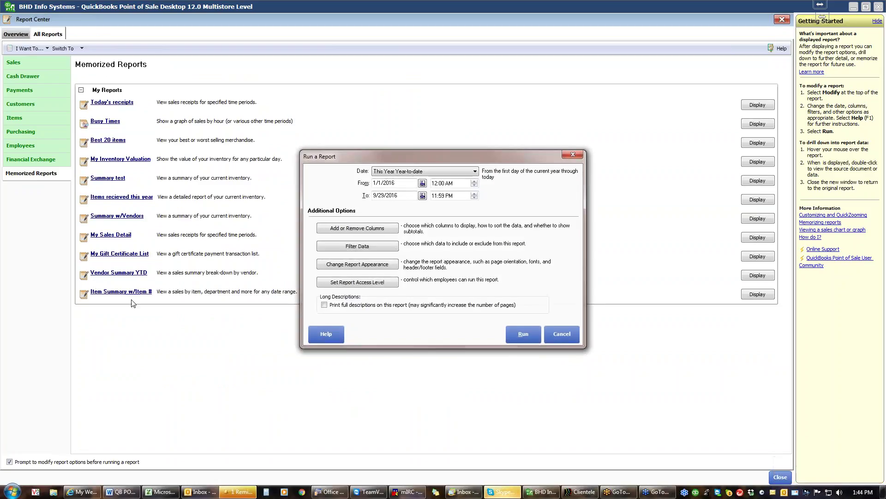
click(524, 335)
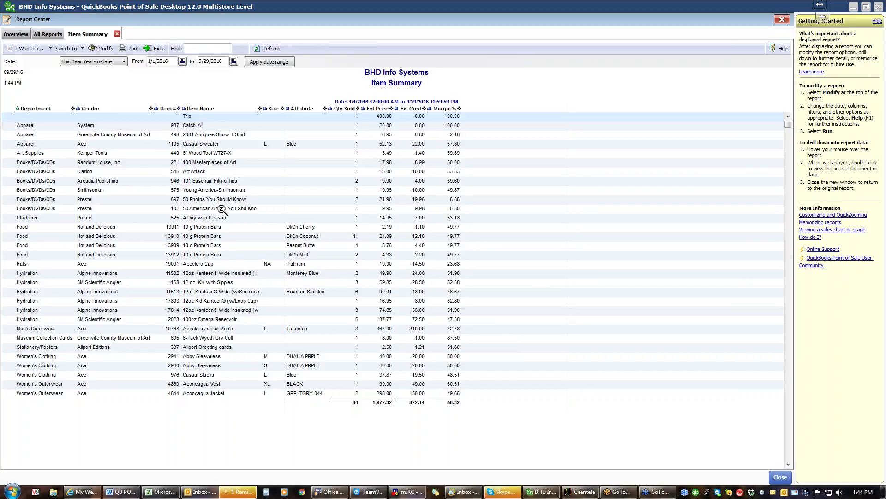
Run the built-in Item Summary sales report with its default month-to-date options for comparison, and close it.
click(53, 37)
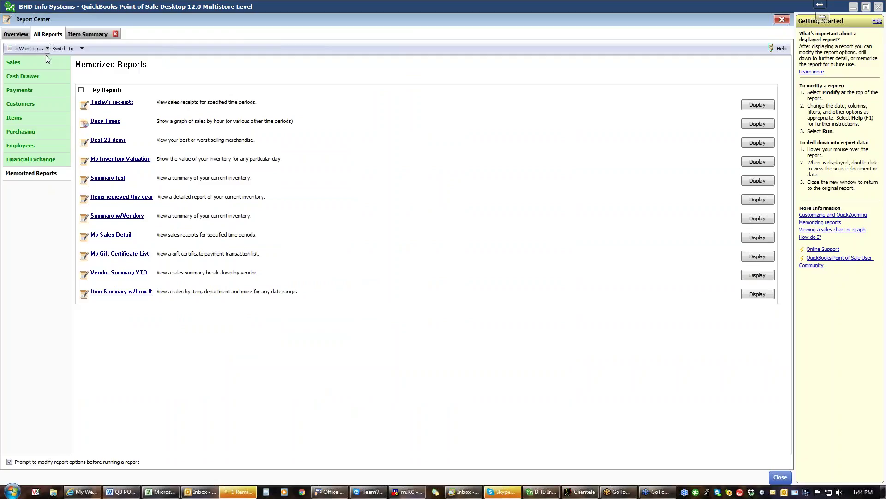
click(13, 63)
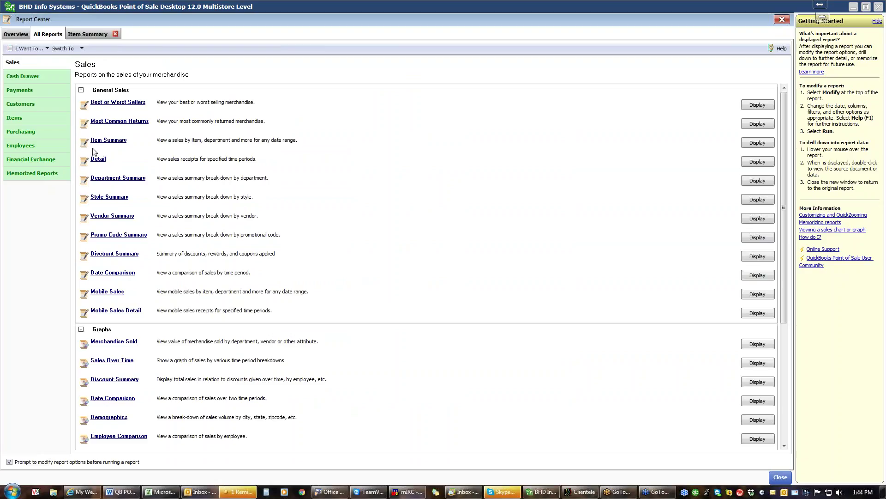
click(105, 140)
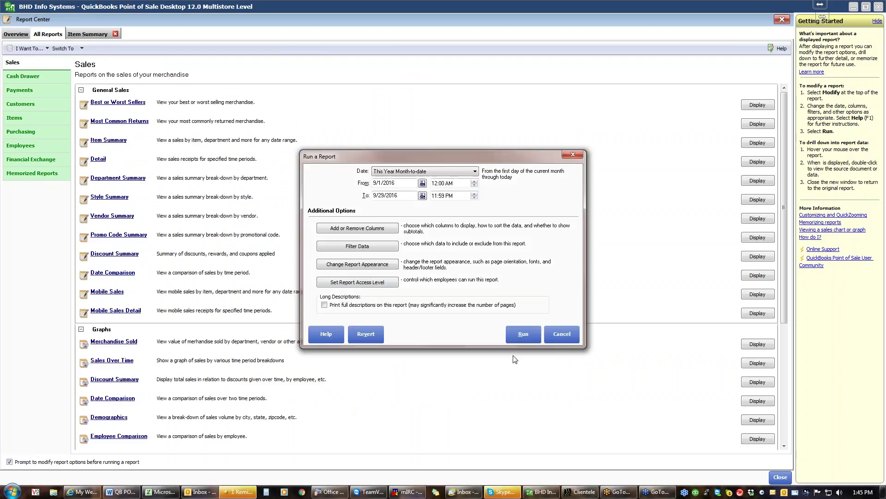
click(519, 334)
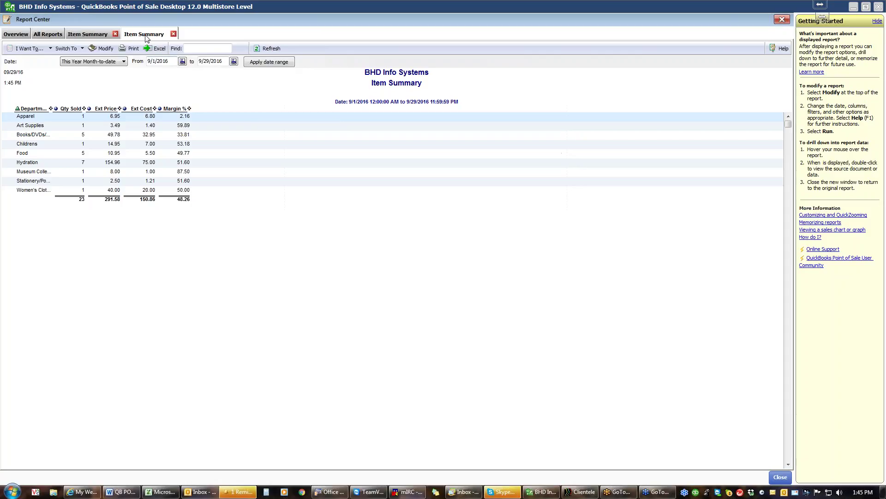
click(173, 35)
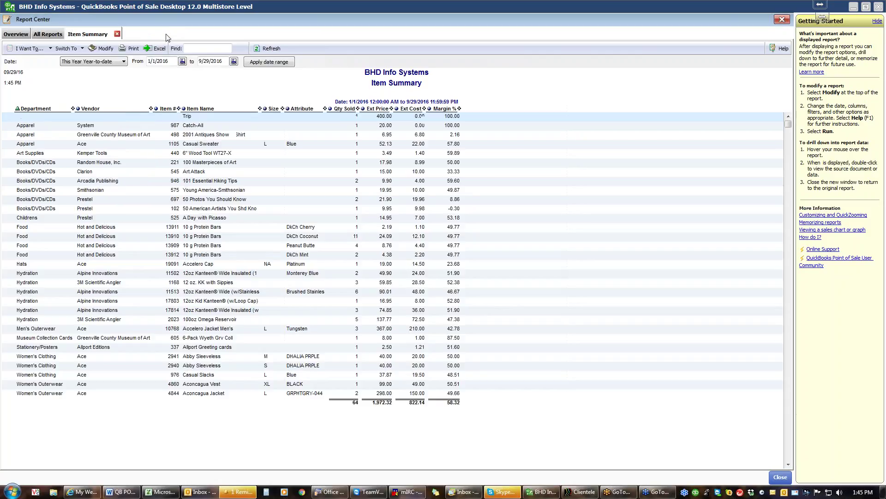
Review the memorized report's appearance and access level options without changing them, and rerun the report.
click(105, 49)
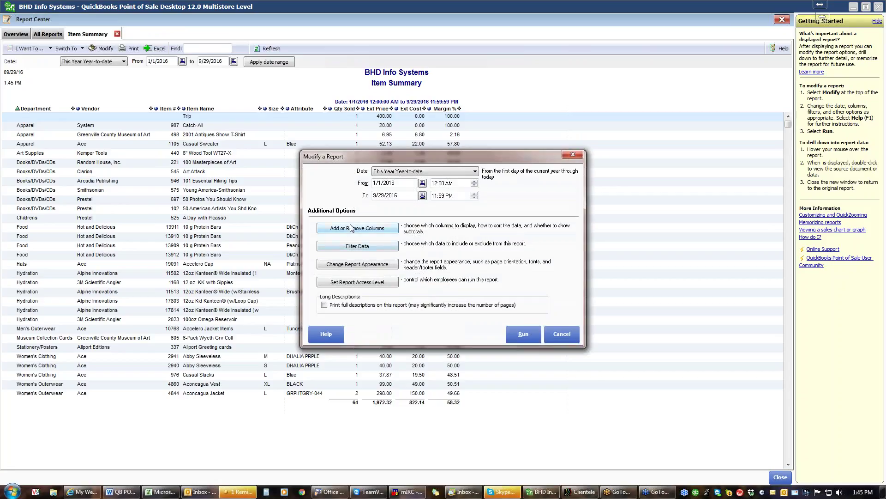
click(345, 271)
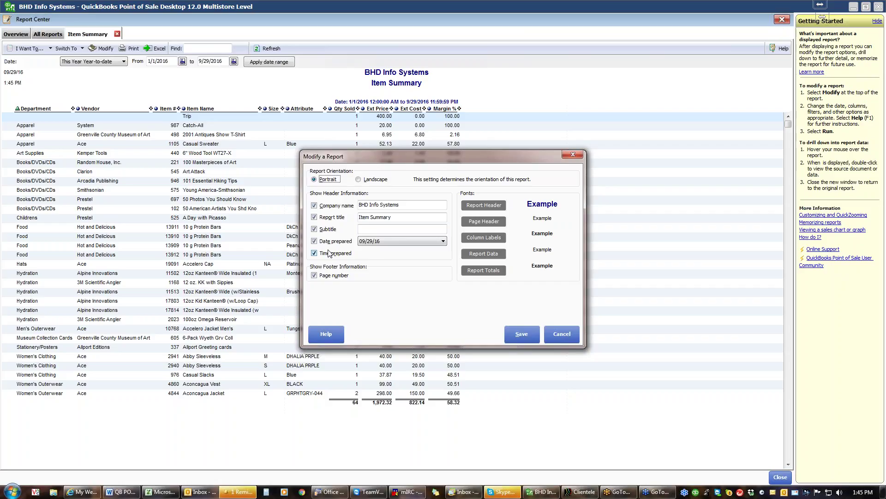
click(566, 333)
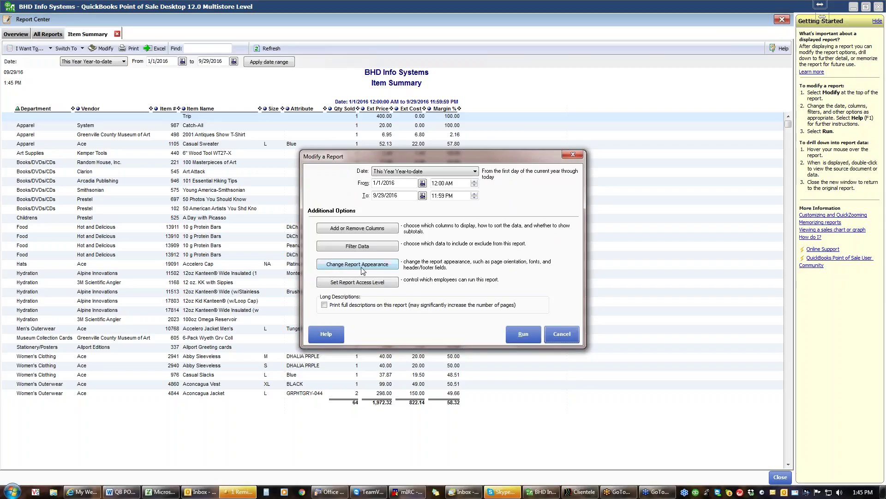
click(360, 281)
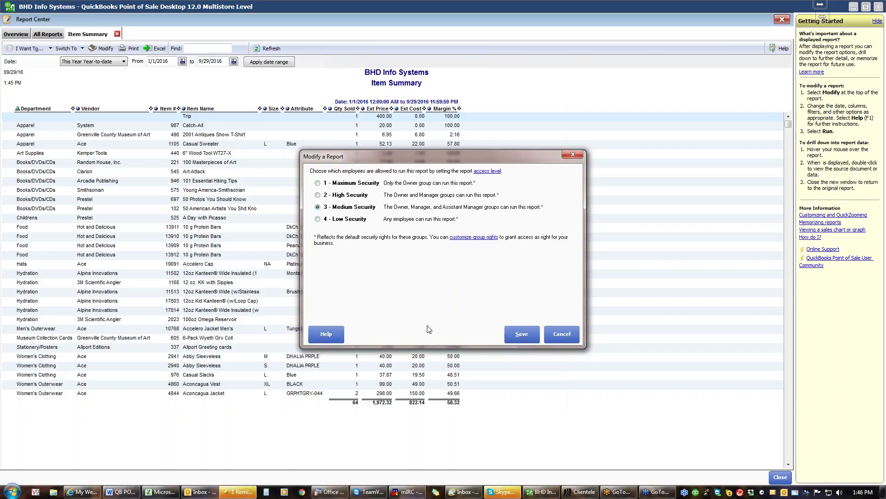
click(523, 339)
click(522, 338)
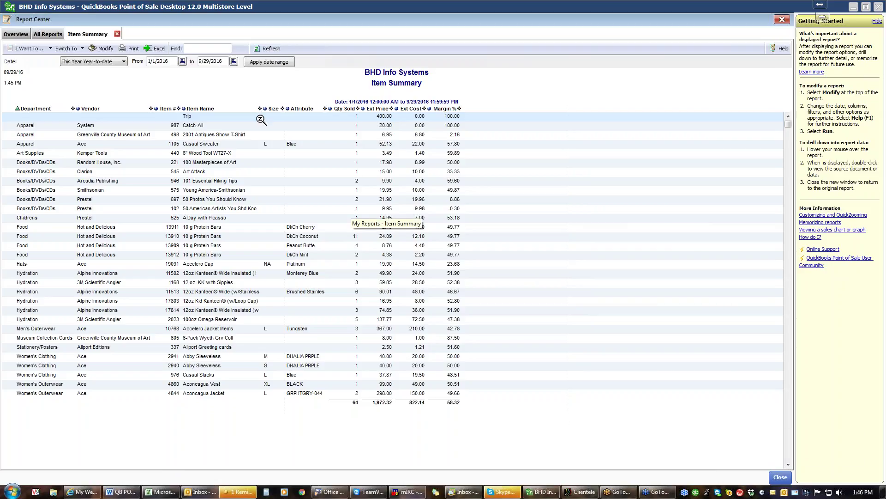
Close the report and create a new Inventory report of the Item List type, checking the summarize-by choices before continuing to its additional options.
click(117, 34)
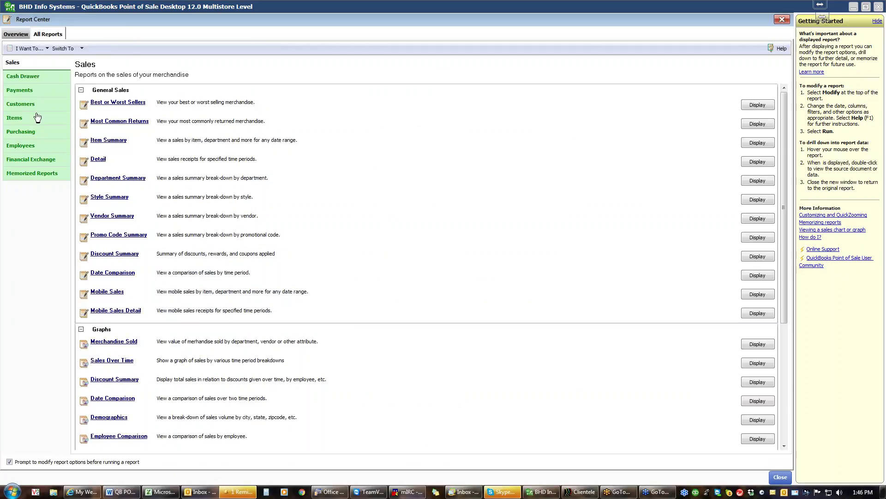
click(16, 35)
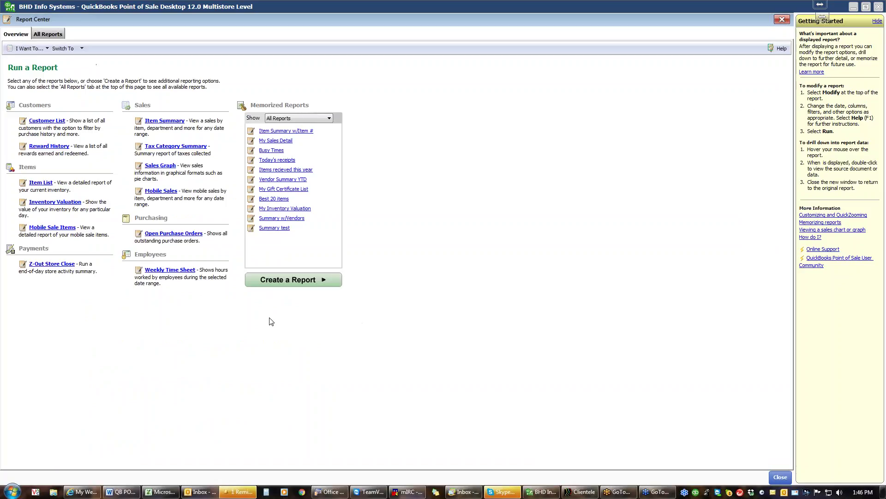
click(296, 285)
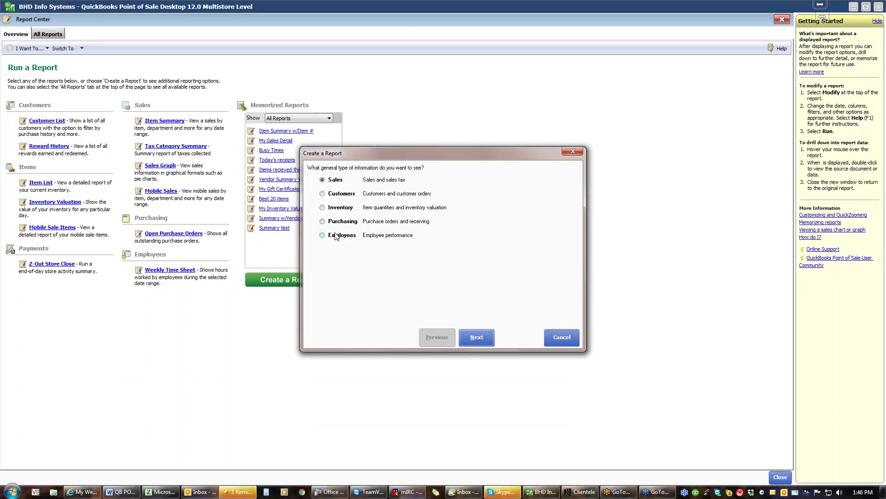
click(323, 209)
click(477, 336)
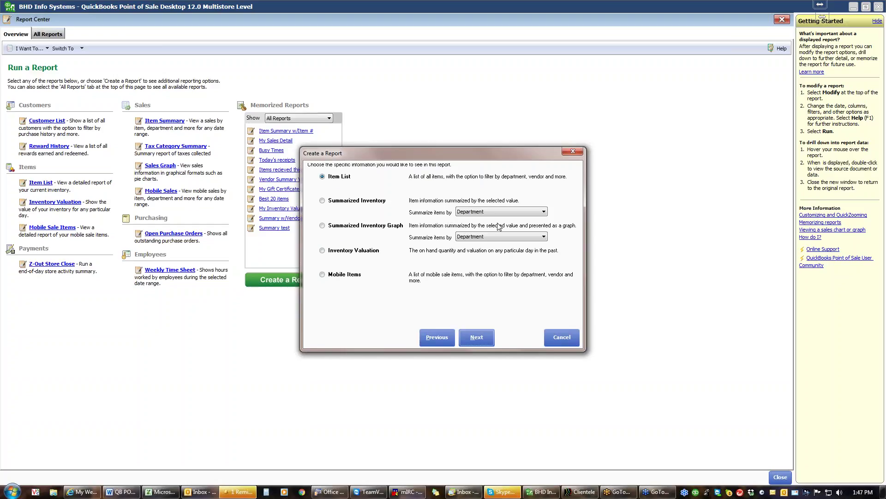
click(543, 213)
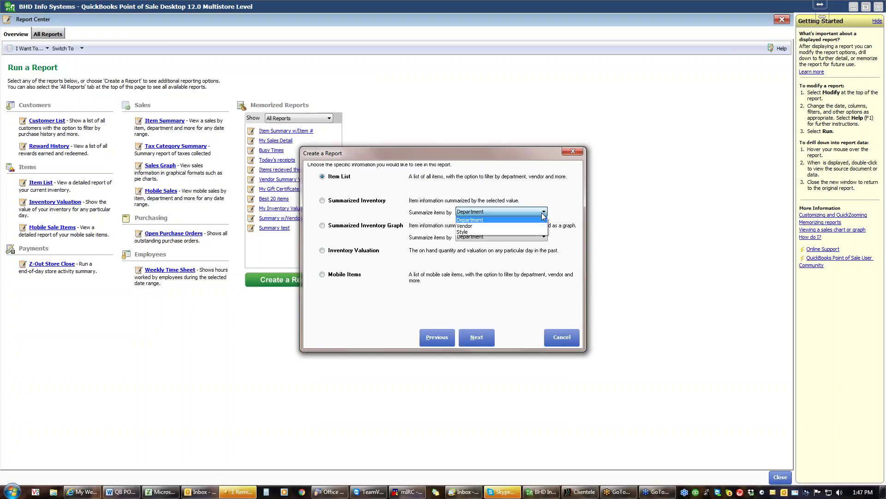
click(543, 216)
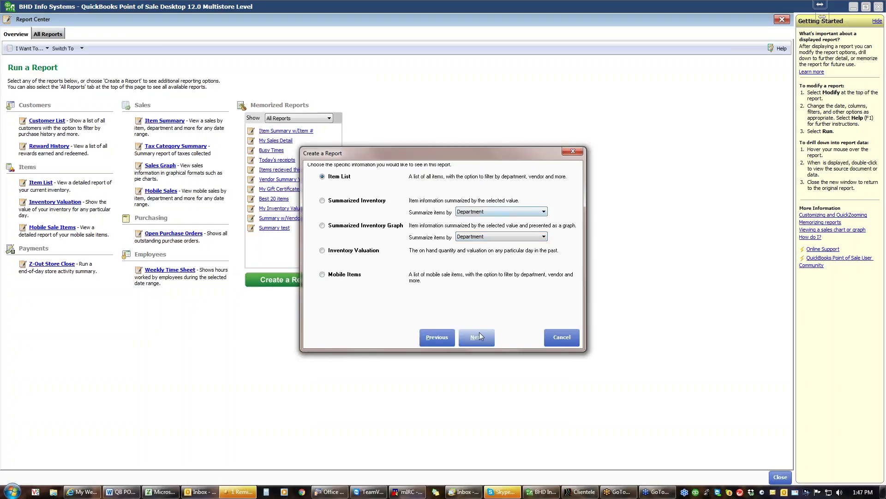
click(478, 339)
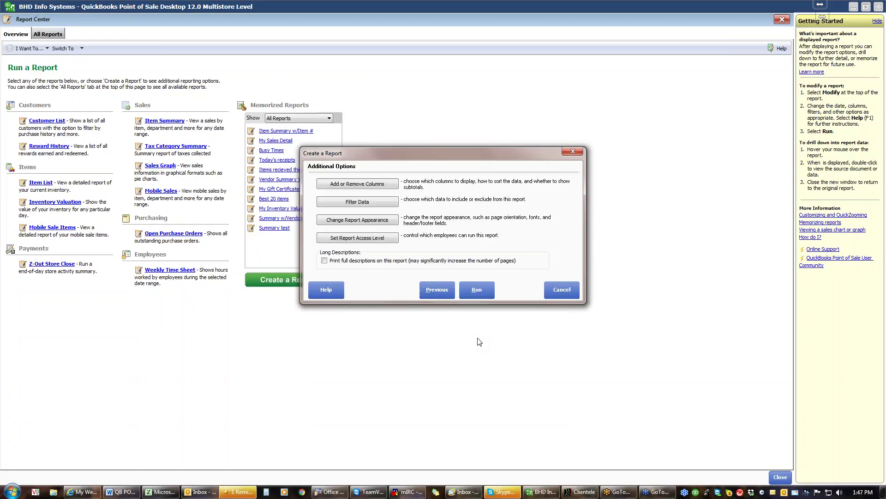
Review the new Item List report's available columns and include Attribute and Size.
click(375, 185)
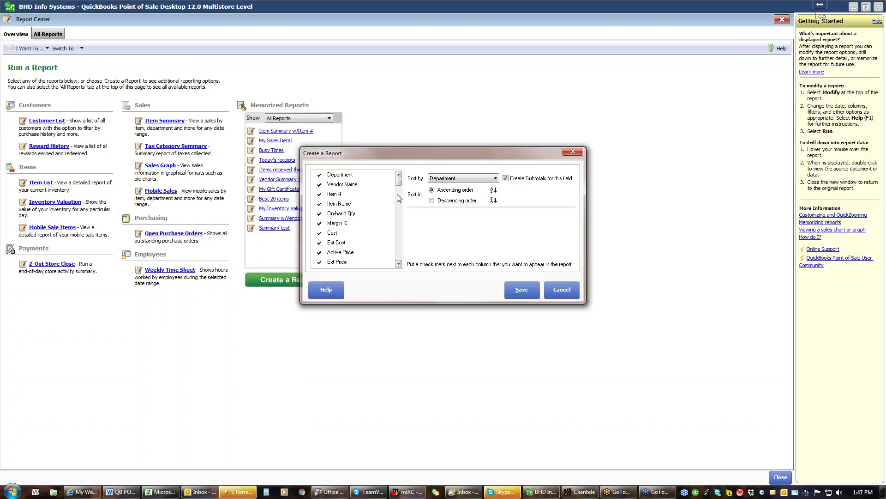
click(399, 239)
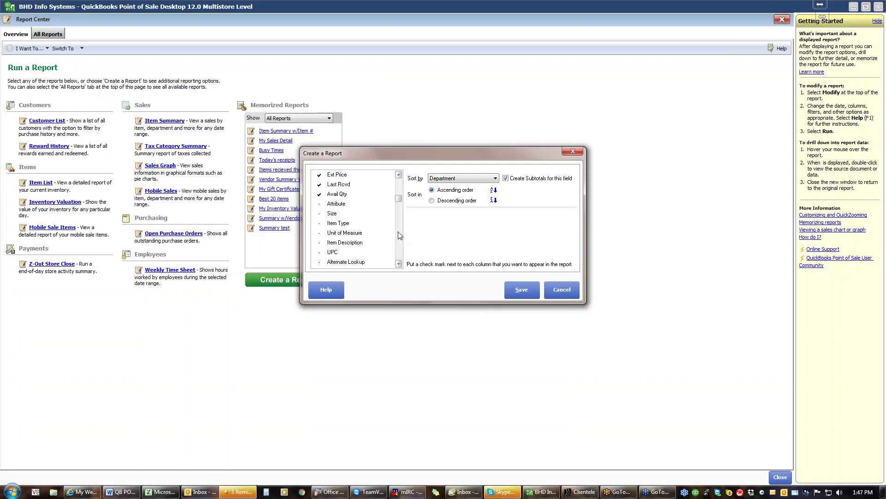
click(399, 187)
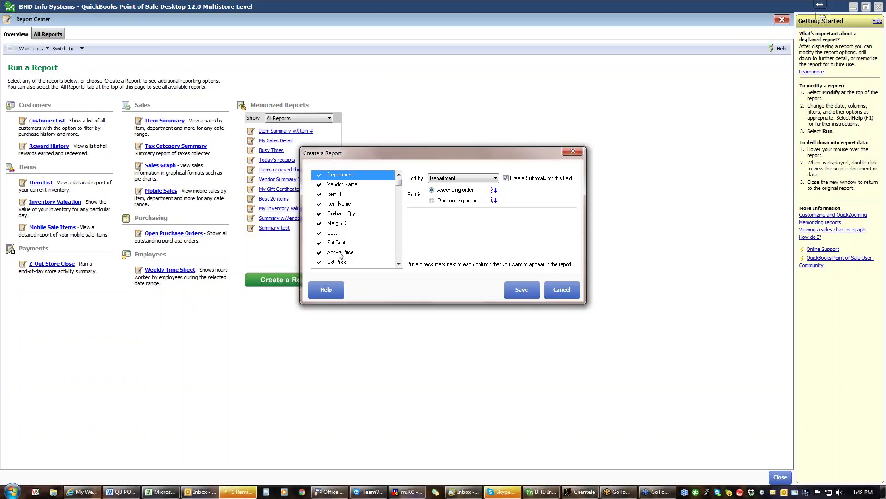
click(399, 264)
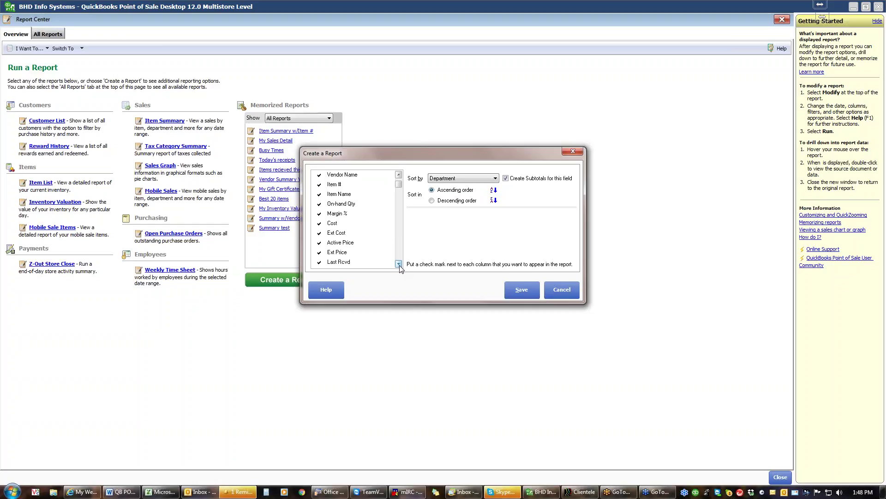
click(399, 264)
click(399, 264)
click(399, 264)
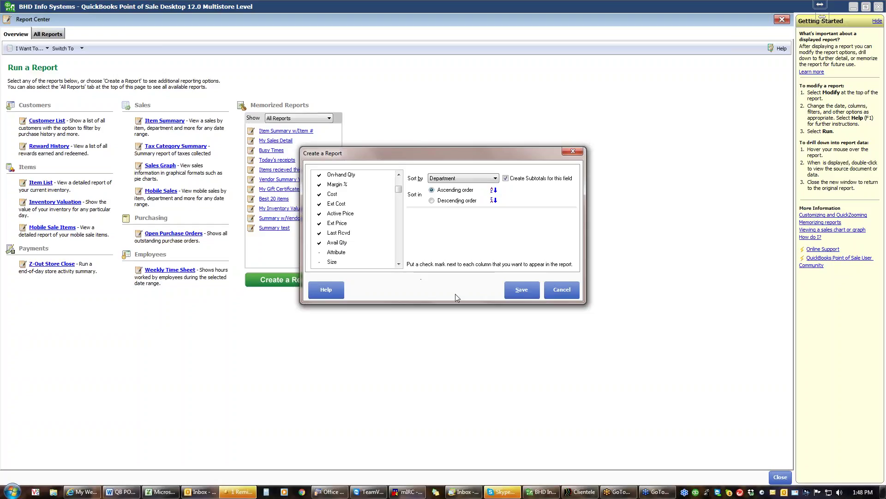
click(322, 254)
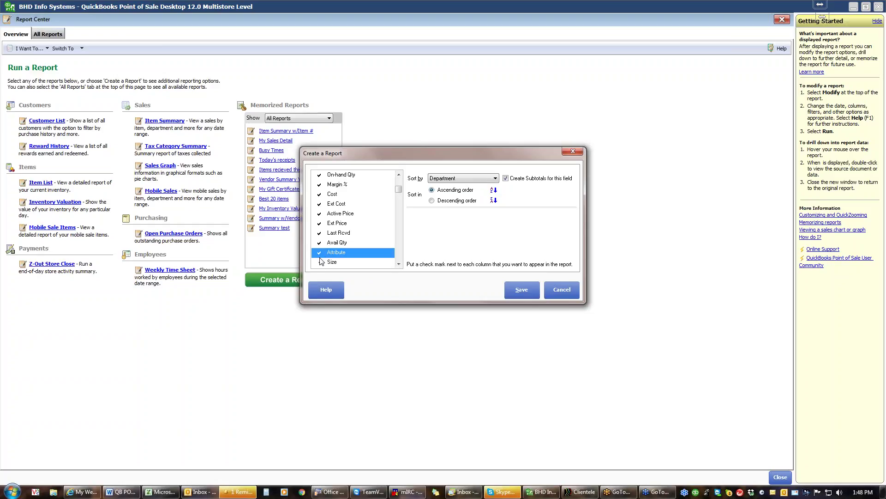
click(321, 263)
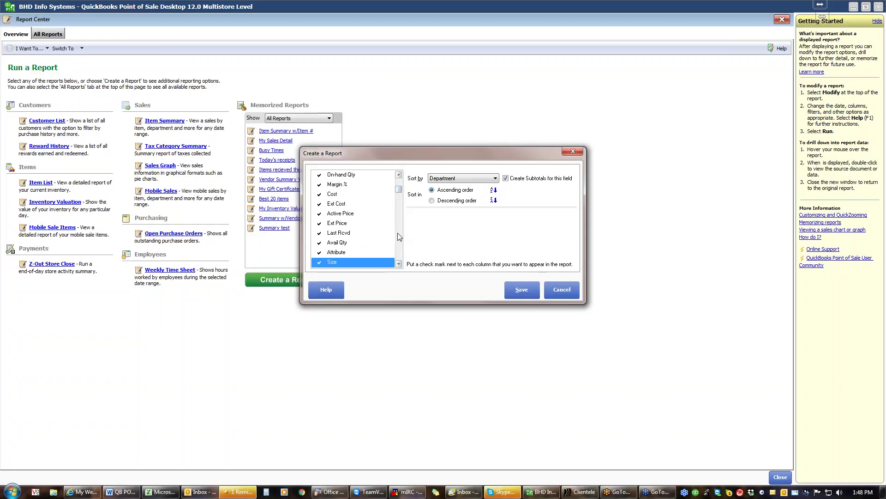
Include the On Order column in the new Item List report and save the column selection.
click(399, 254)
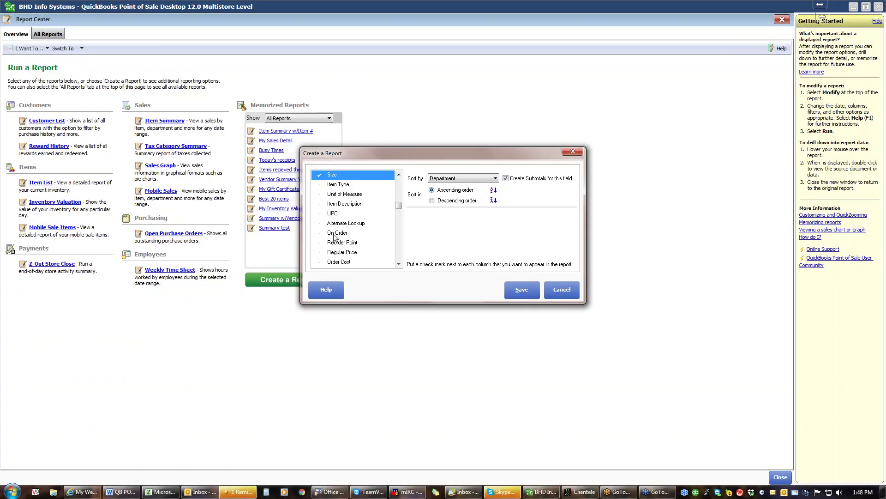
click(400, 264)
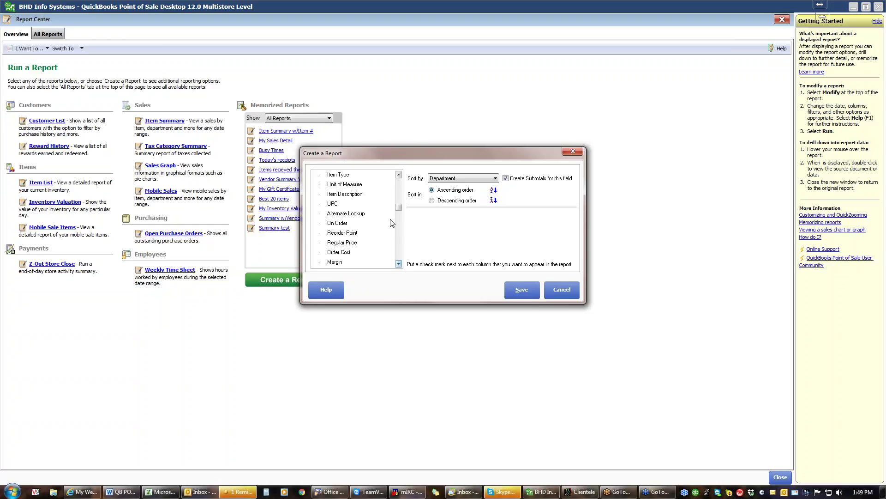
click(400, 191)
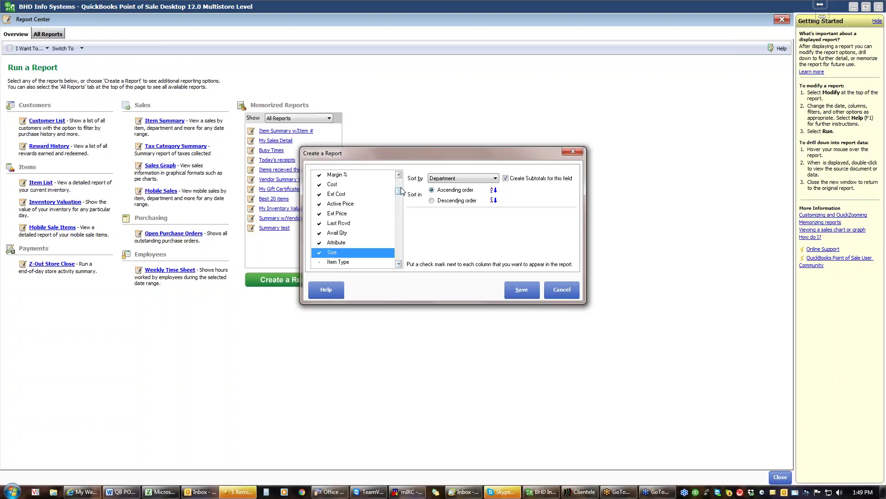
click(399, 263)
click(399, 263)
click(399, 264)
click(398, 263)
click(399, 264)
click(398, 264)
click(398, 263)
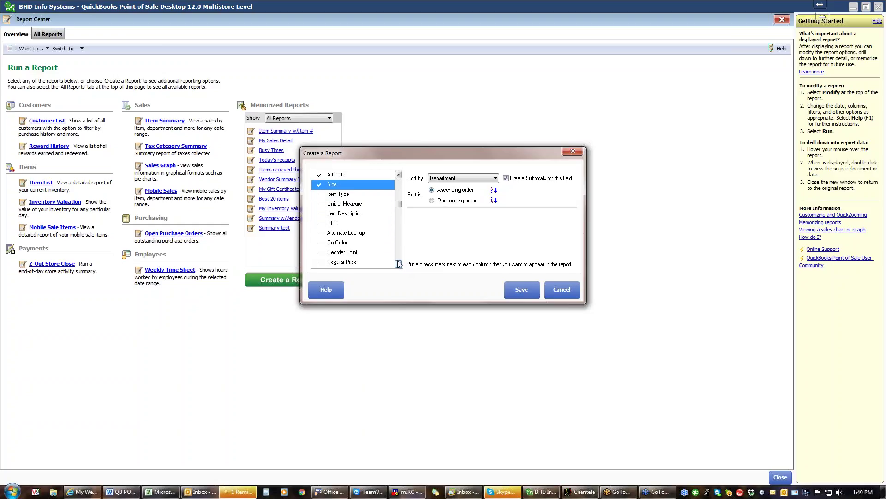
click(320, 242)
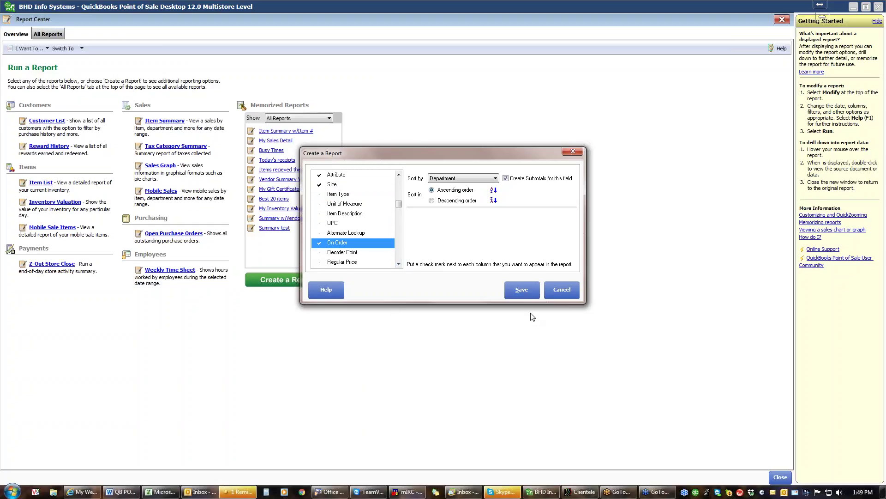
click(522, 290)
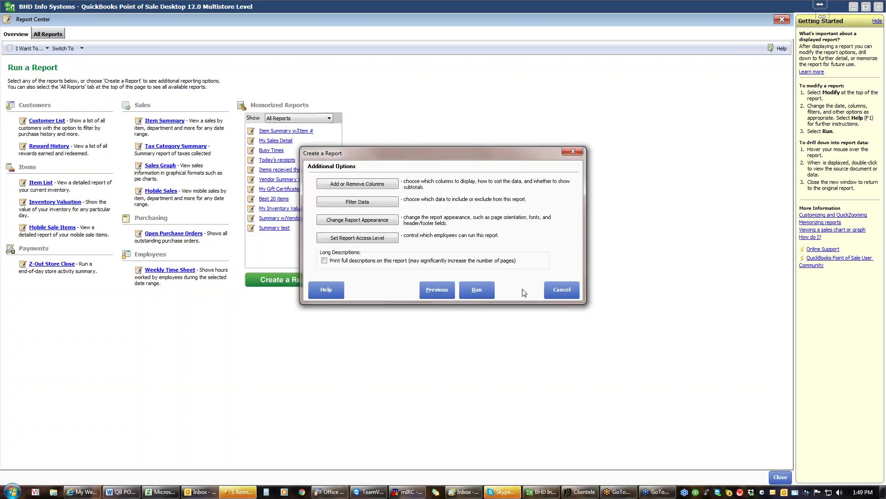
Check the new report's data filter options without changing them, and set the report title to Item Sales.
click(386, 206)
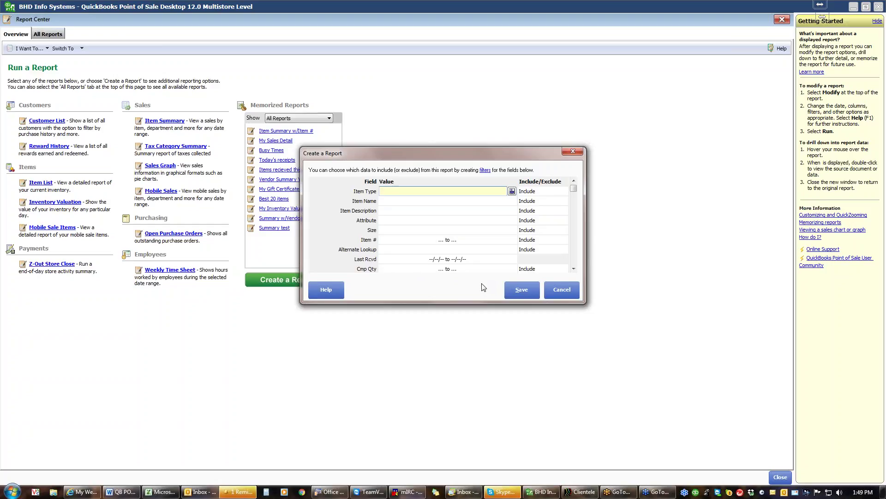
click(556, 289)
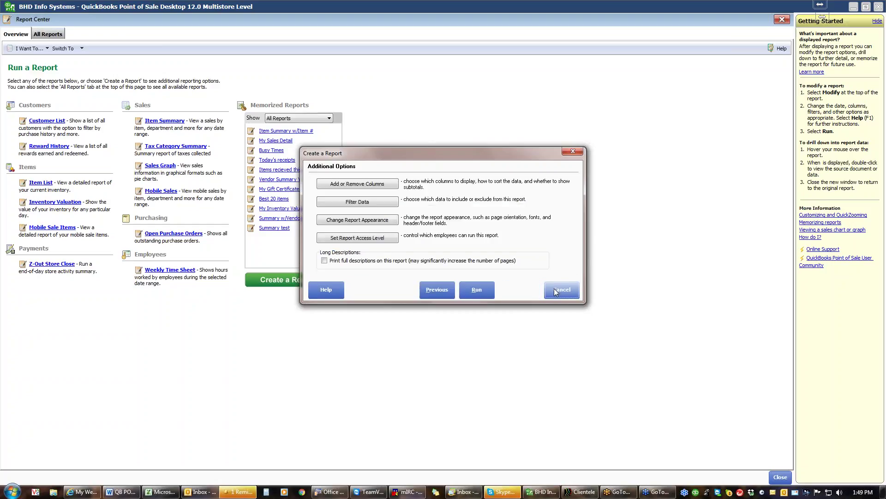
click(383, 225)
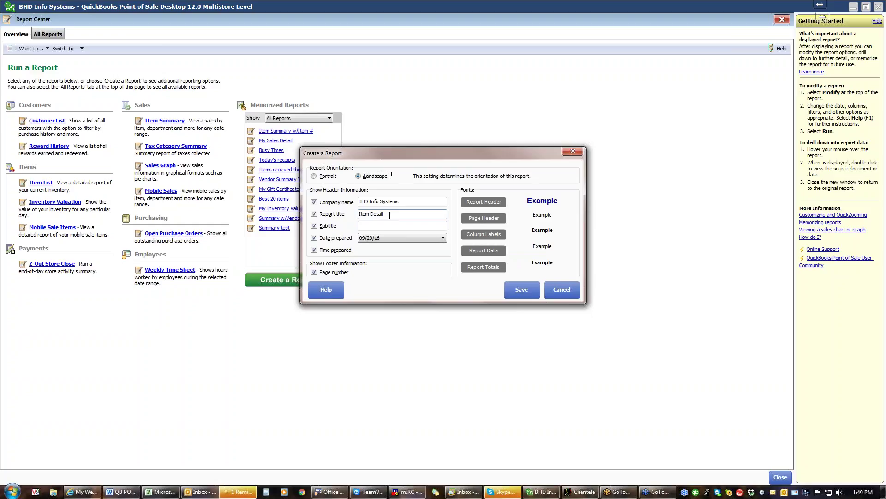
click(385, 214)
key(BackSpace)
key(BackSpace)
key(BackSpace)
key(BackSpace)
key(BackSpace)
text(Sal)
click(515, 294)
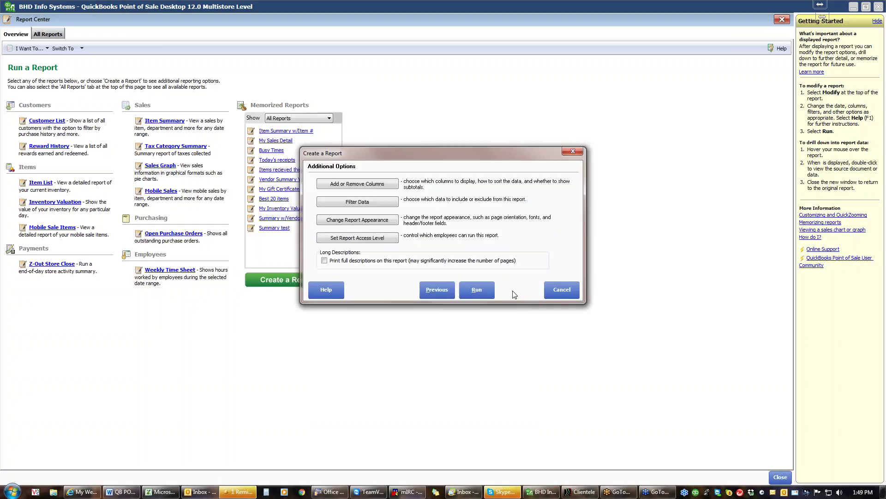
Run the Item Sales report and adjust its column widths.
click(476, 290)
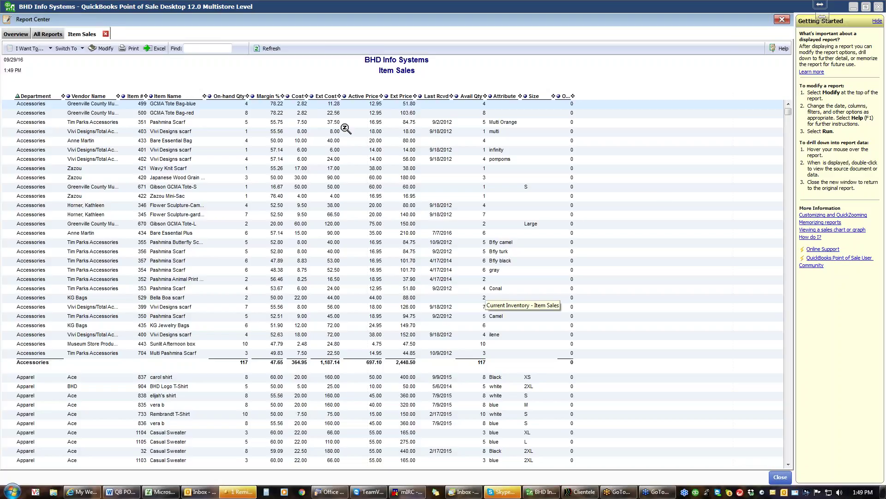
right_click(360, 98)
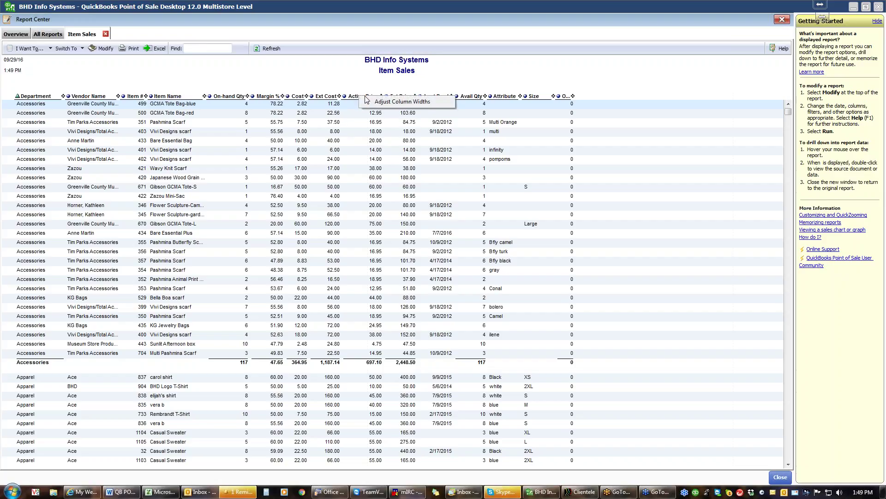
click(377, 102)
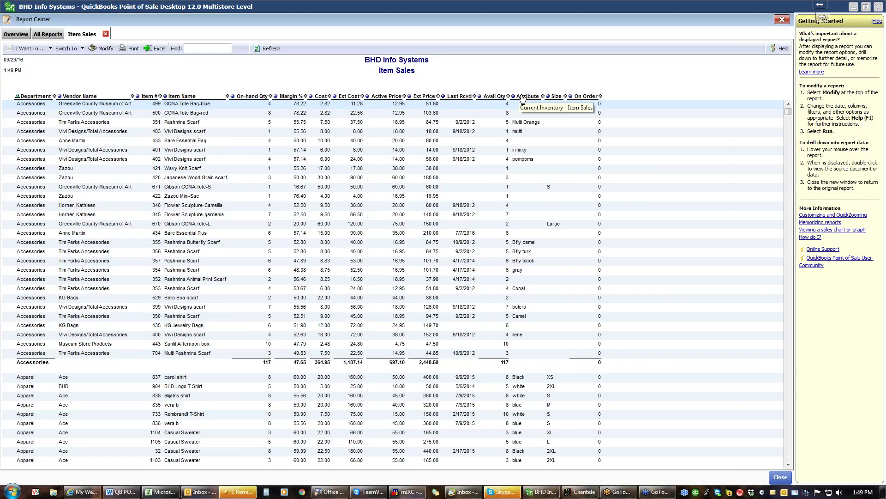
Reorder the report columns: Attribute and Size after Item Name, Avail Qty and On Order after On-hand Qty, and Margin % after Last Rcvd.
drag(523, 98, 243, 104)
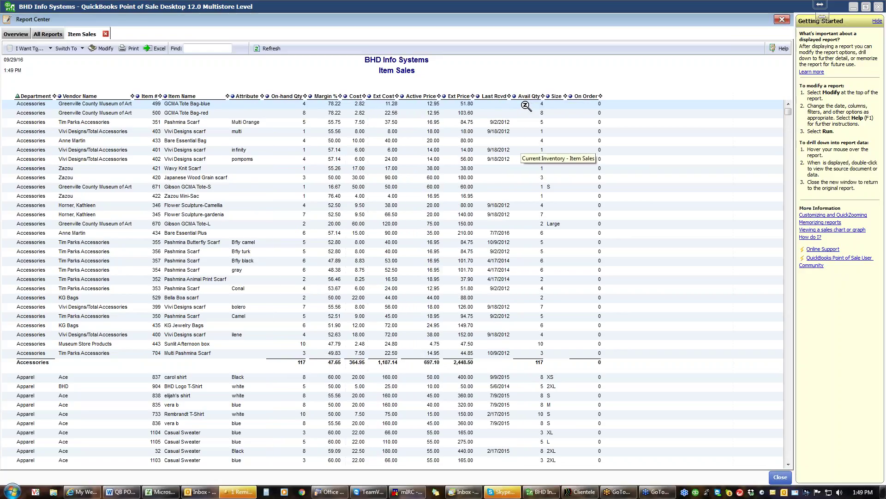
drag(560, 99, 279, 119)
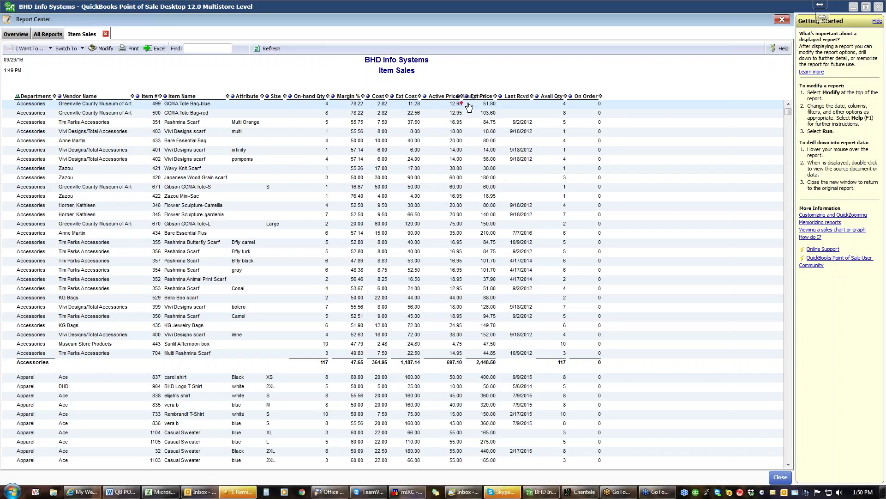
drag(494, 105, 495, 105)
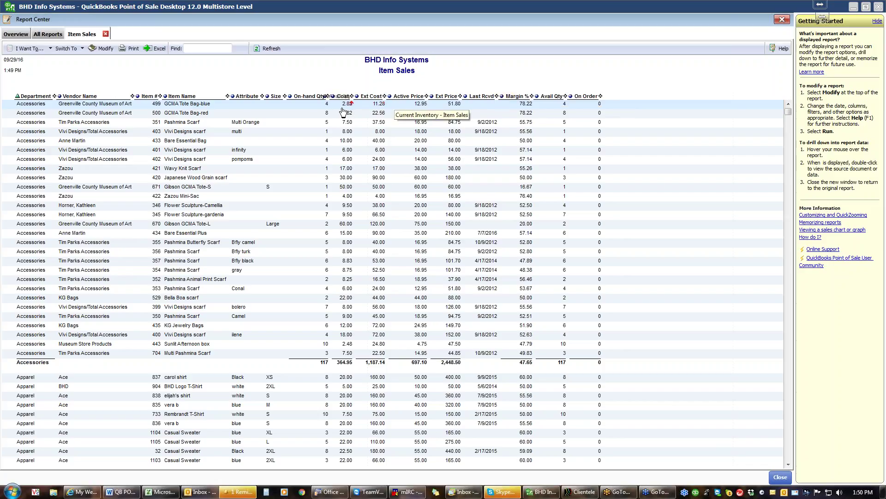
drag(339, 112, 340, 112)
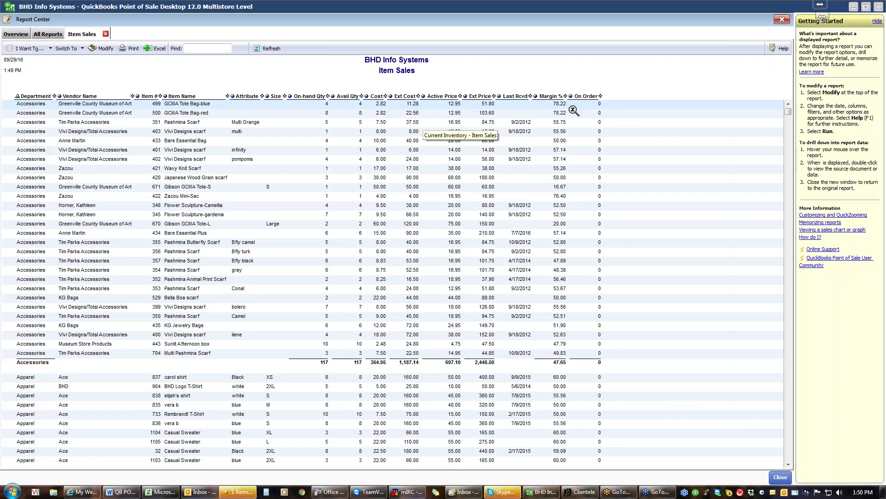
drag(583, 107, 368, 116)
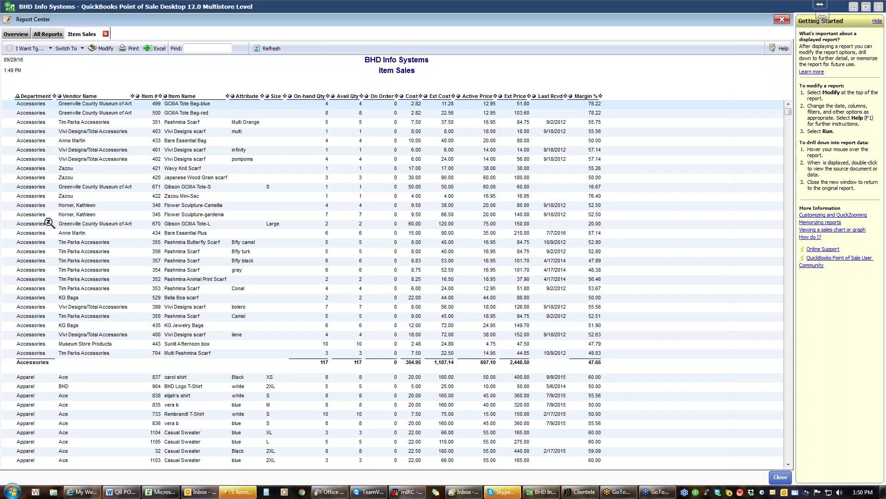
Memorize the report under the name Item Sales with the report type My Reports.
click(48, 51)
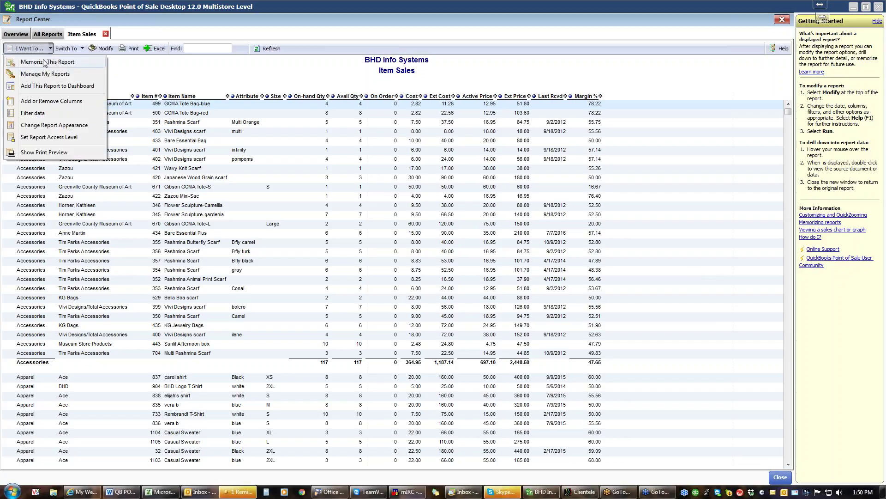
click(45, 62)
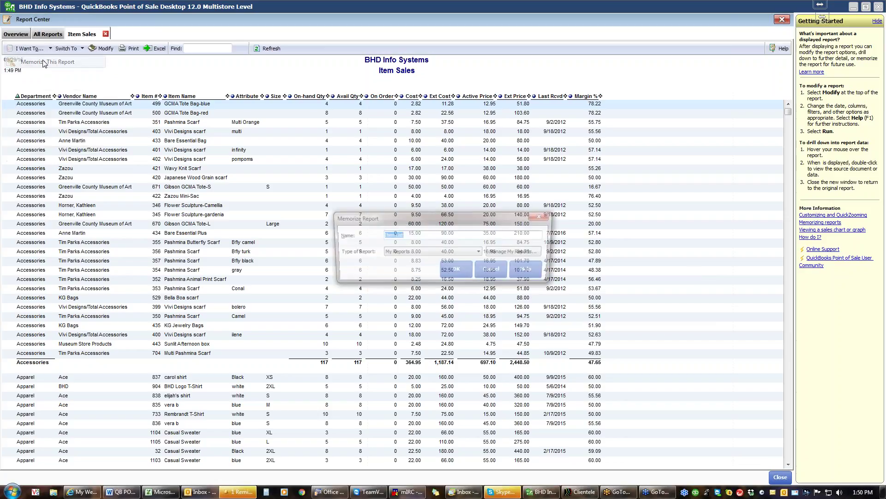
click(417, 236)
key(BackSpace)
key(BackSpace)
key(BackSpace)
text(Sales)
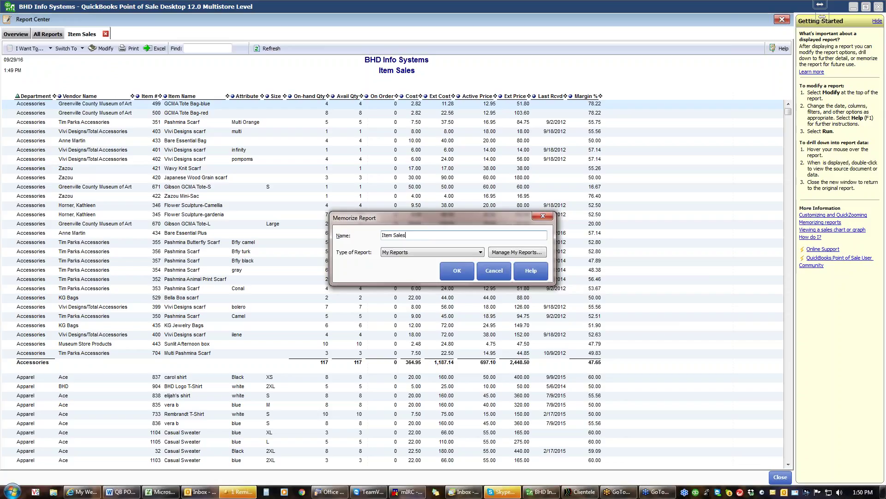
click(466, 274)
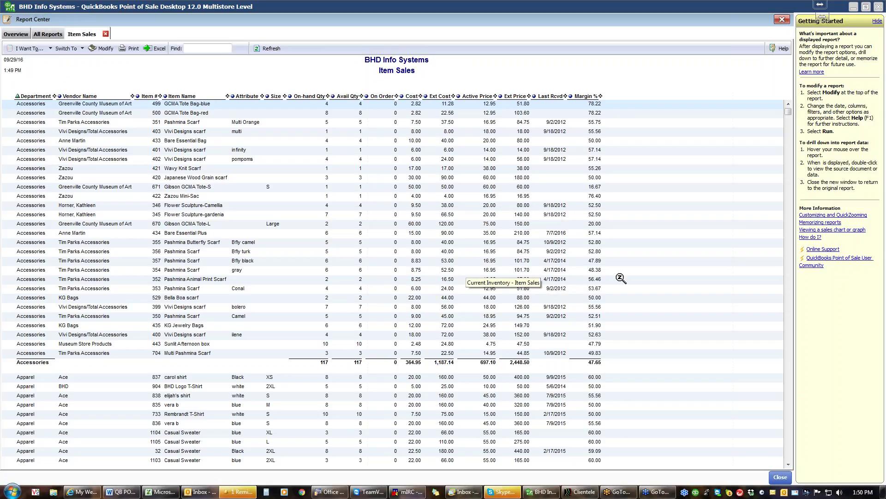
Close the report, run the memorized Item Sales report with its saved options to check its layout, and close it again.
click(106, 34)
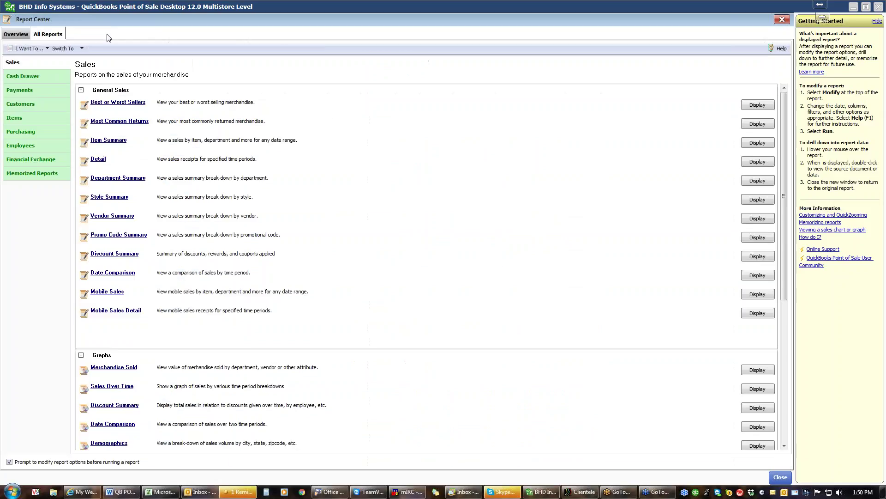
click(44, 175)
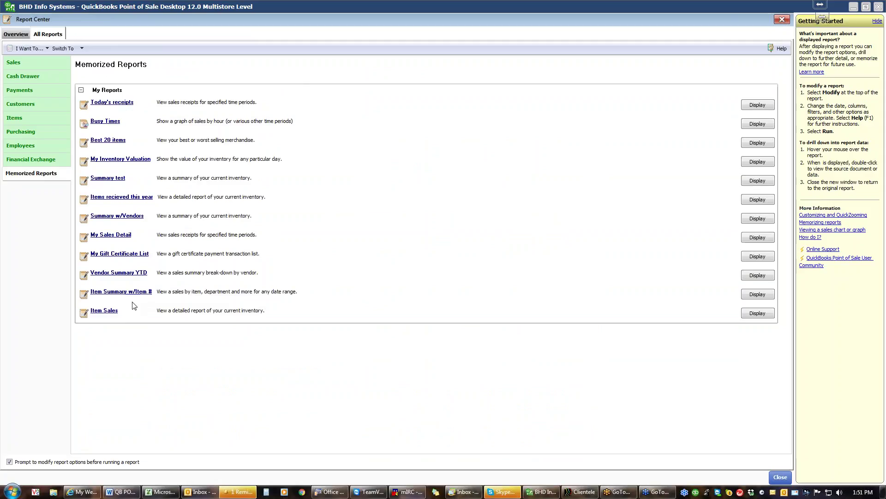
click(116, 316)
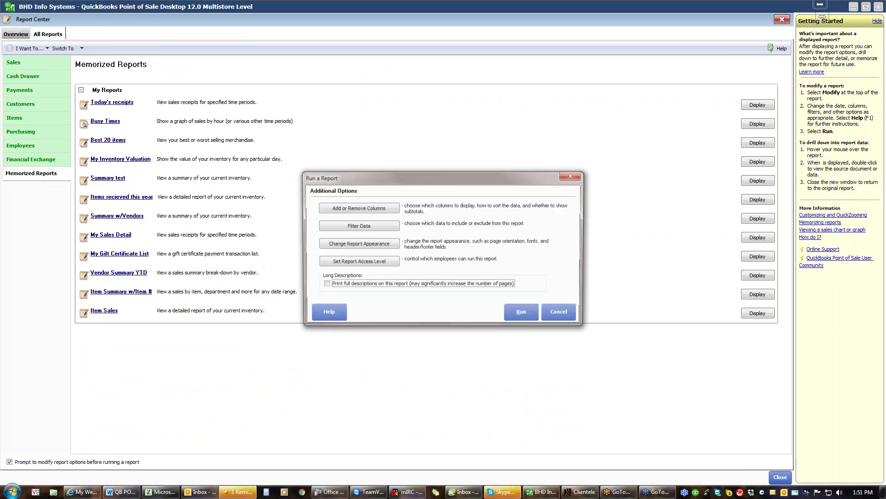
click(527, 315)
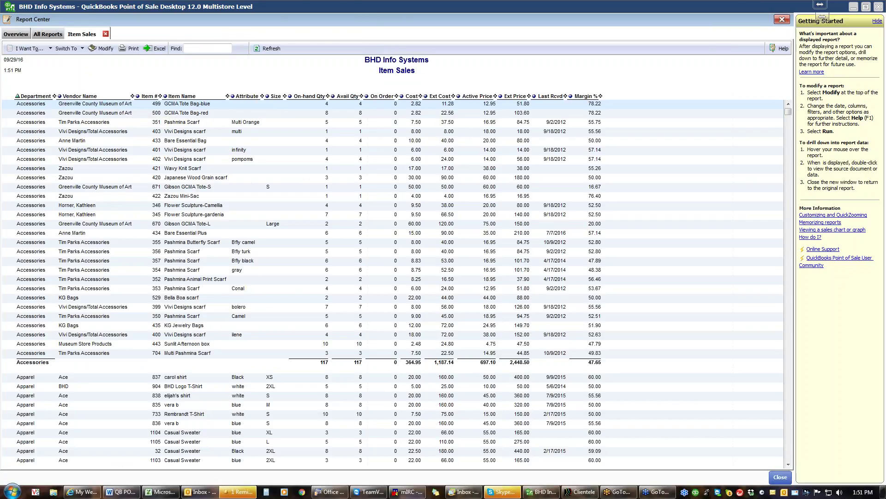
click(105, 34)
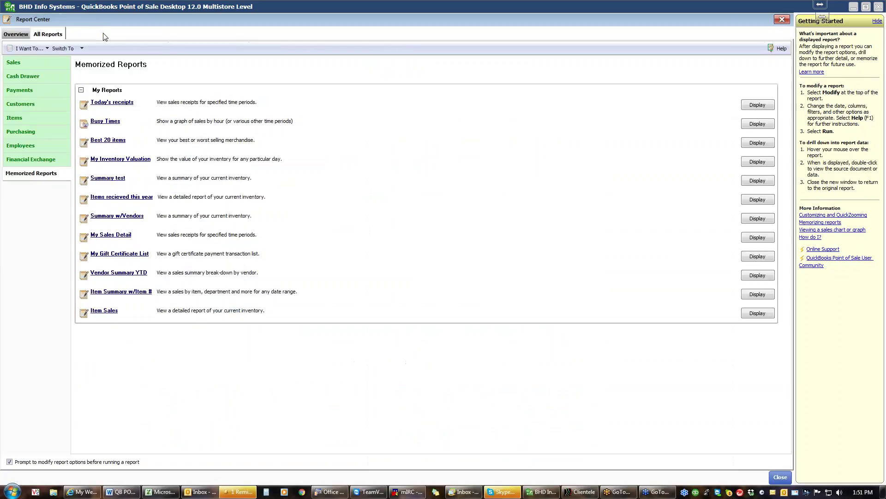
Review the available Sales reports and the memorized reports manager without changing anything, and close the Report Center.
click(33, 65)
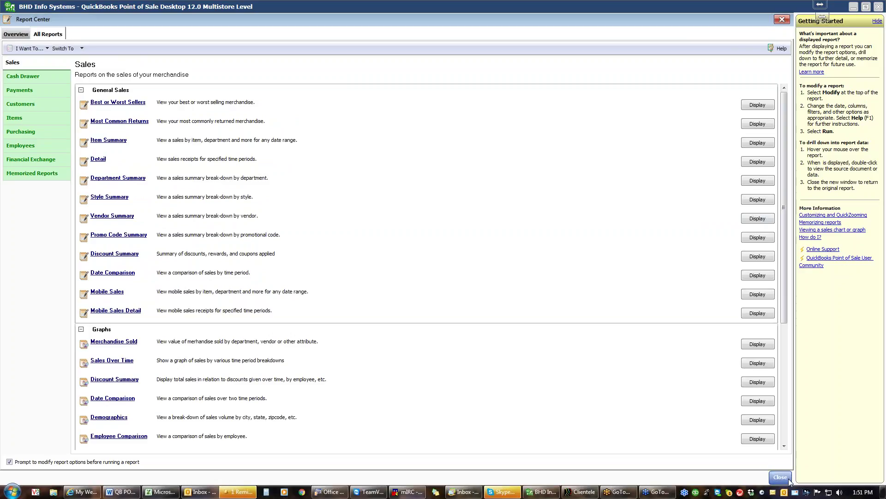
click(14, 35)
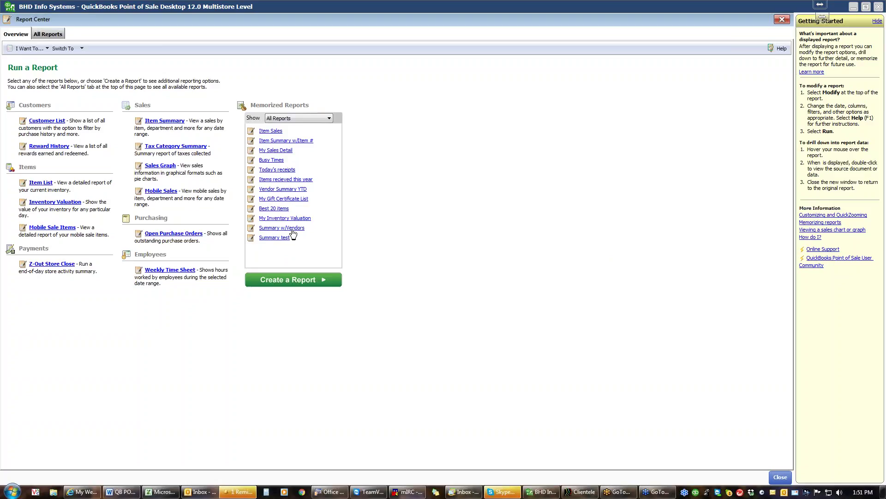
click(42, 49)
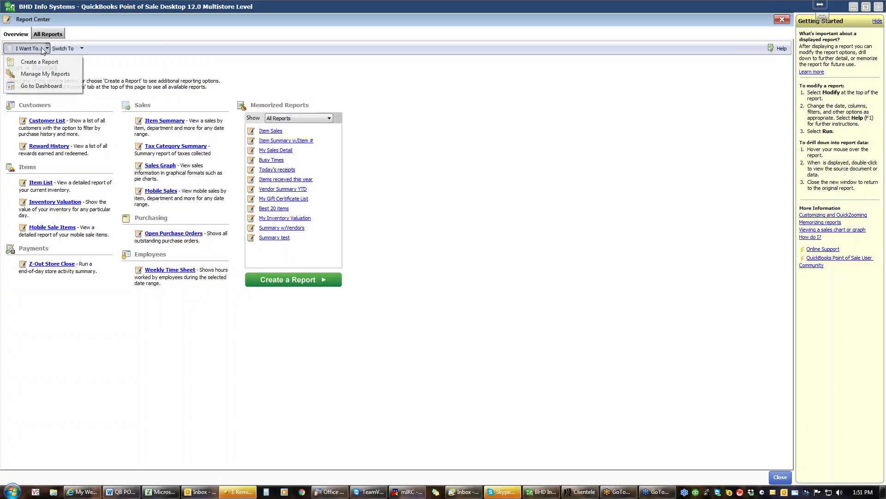
click(42, 75)
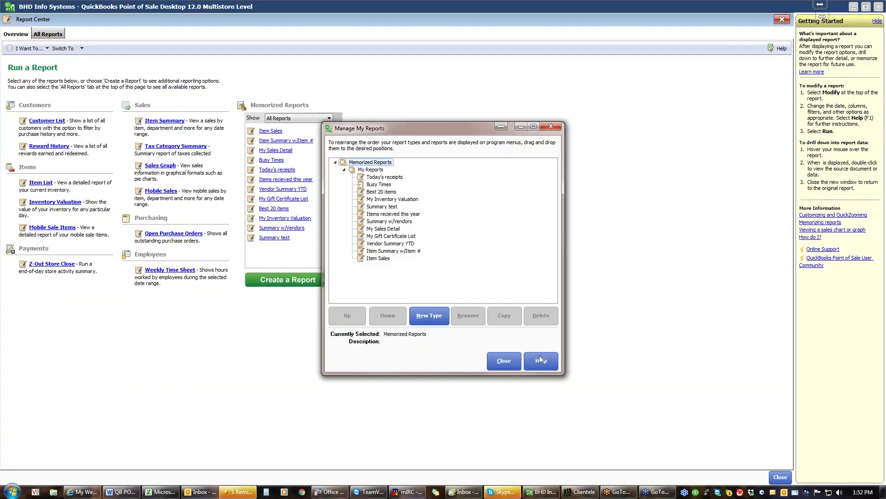
click(511, 366)
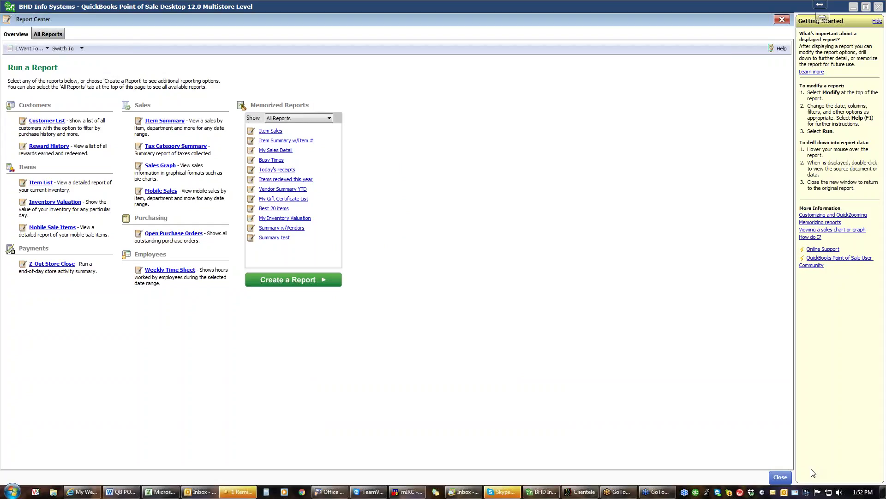
click(781, 479)
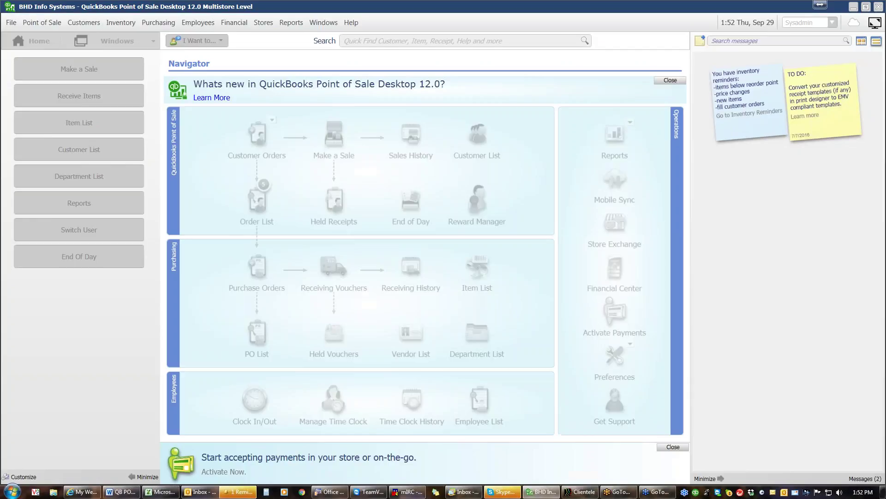